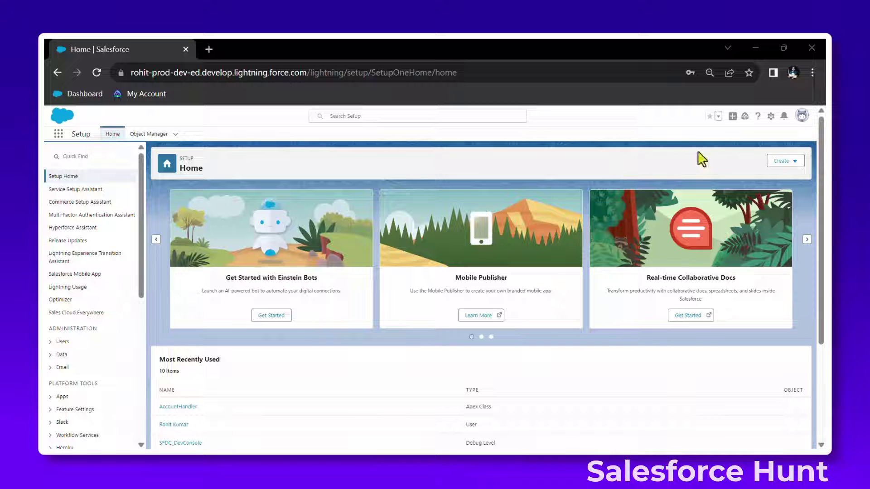
{"action": "left_click", "coordinate": [788, 166]}
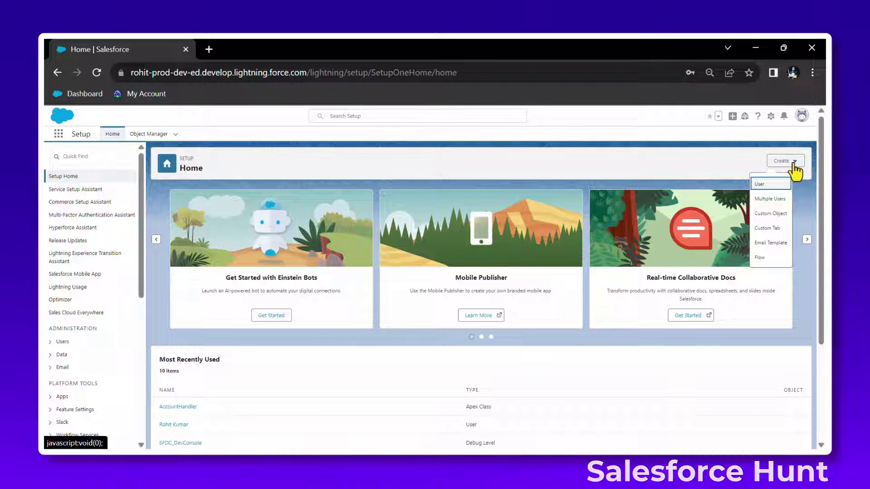
{"action": "left_click", "coordinate": [775, 259]}
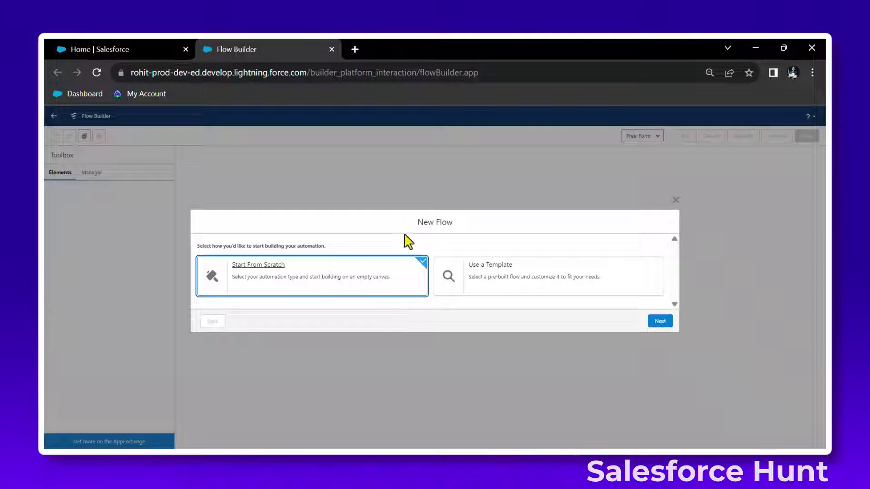
{"action": "left_click_drag", "start_coordinate": [415, 225], "coordinate": [445, 227]}
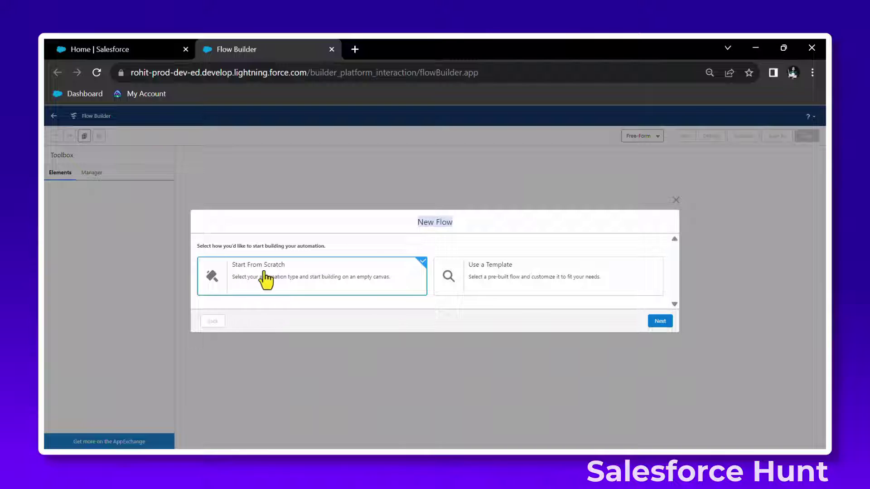
{"action": "left_click", "coordinate": [284, 277]}
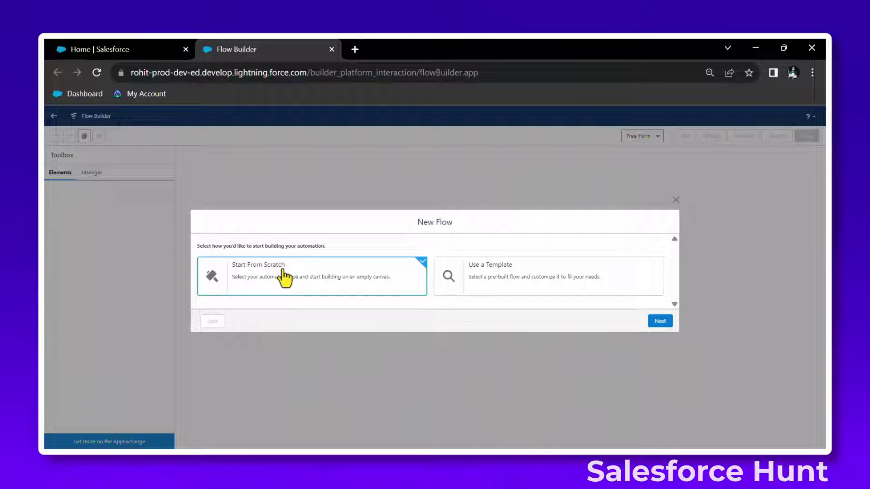
{"action": "left_click", "coordinate": [660, 321]}
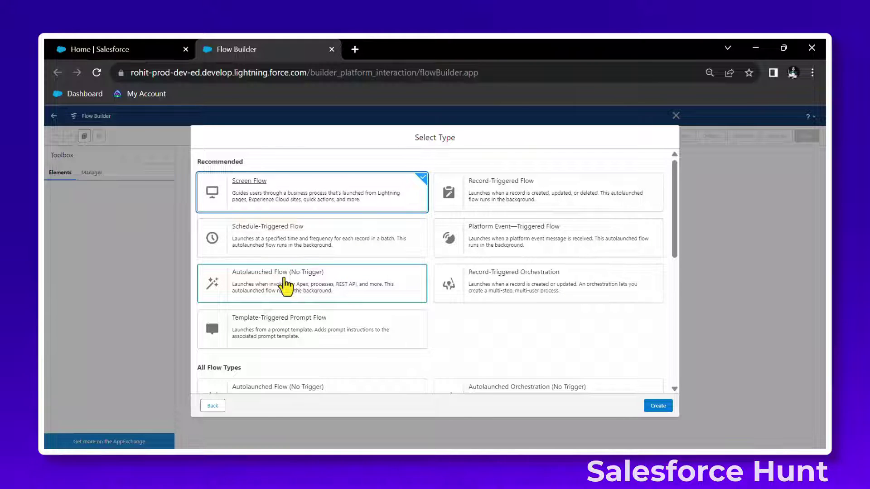
{"action": "left_click", "coordinate": [676, 117]}
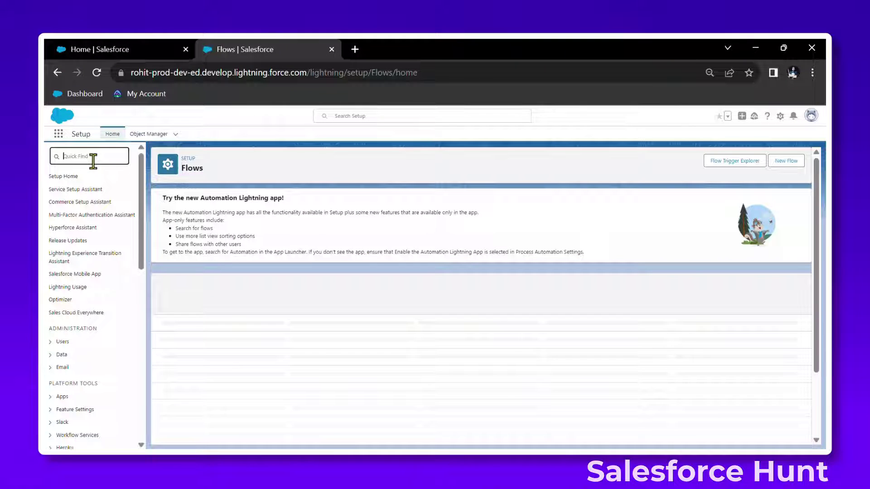
Open the active autolaunched flow from the All Flows list, deactivate it, and return to the list
{"action": "scroll", "coordinate": [336, 340], "scroll_direction": "down", "scroll_amount": 3}
{"action": "scroll", "coordinate": [222, 372], "scroll_direction": "up", "scroll_amount": 3}
{"action": "left_click", "coordinate": [170, 360]}
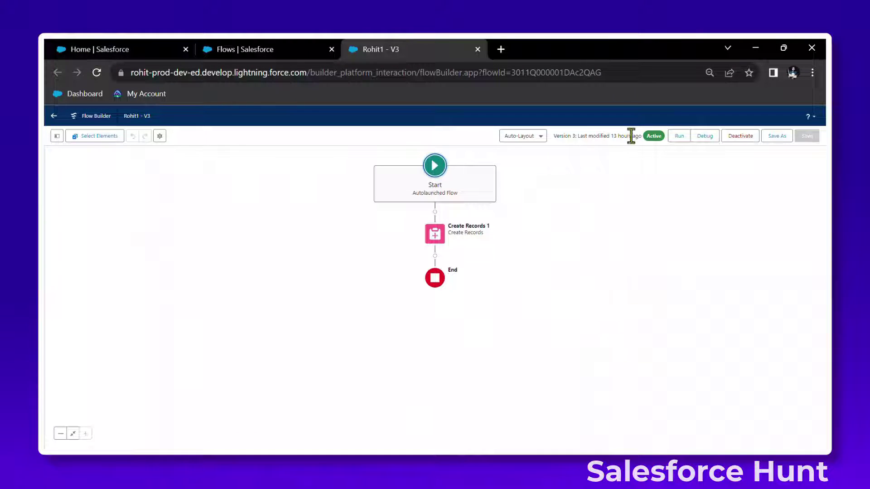
{"action": "left_click", "coordinate": [749, 138]}
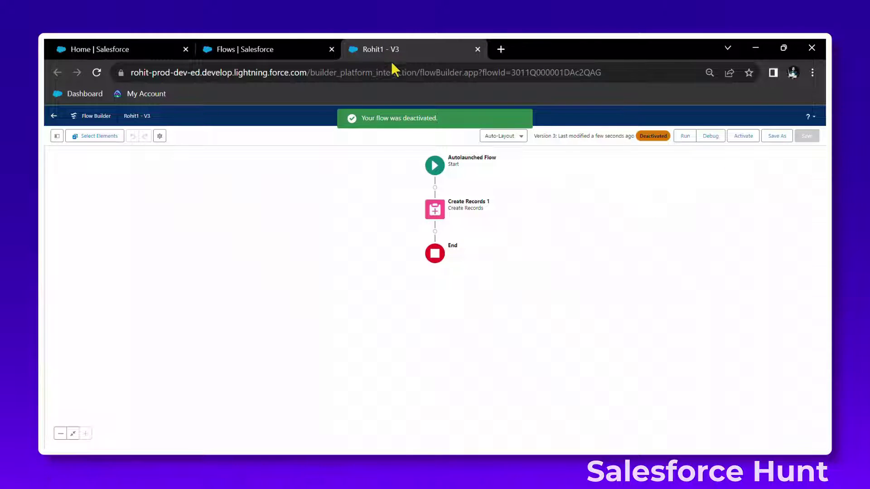
{"action": "left_click", "coordinate": [338, 55]}
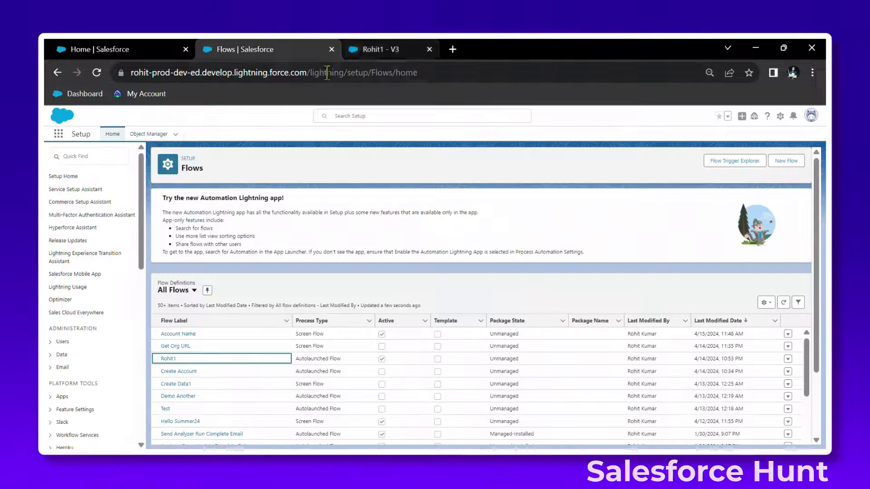
Create a new flow from scratch using the Autolaunched Flow (No Trigger) type
{"action": "left_click", "coordinate": [779, 174]}
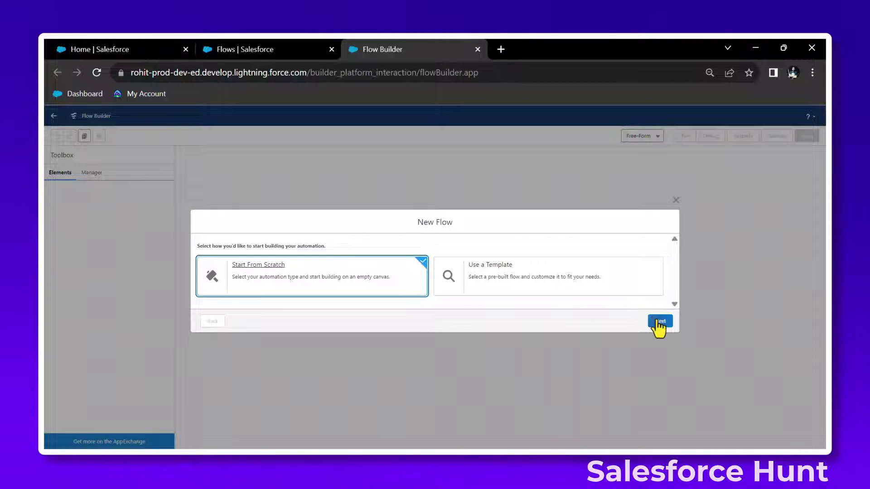
{"action": "left_click", "coordinate": [658, 322]}
{"action": "left_click", "coordinate": [270, 285]}
{"action": "left_click", "coordinate": [657, 406]}
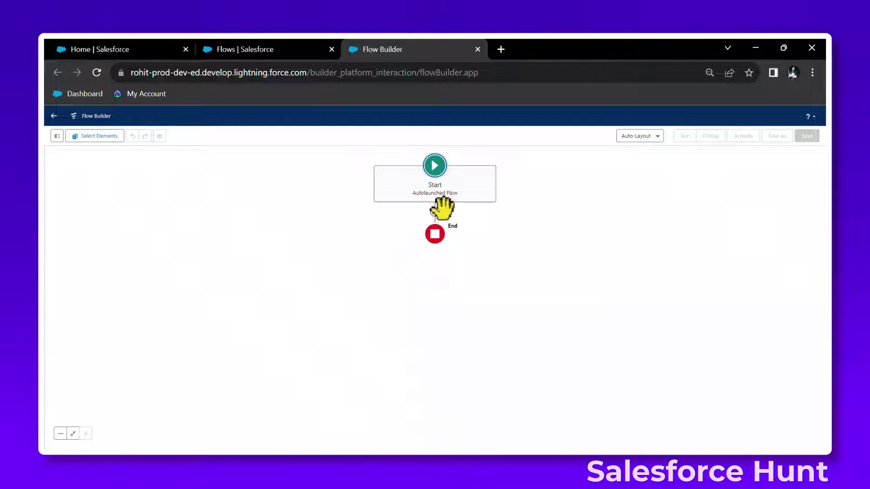
Add a Create Records element between the Start and End elements
{"action": "left_click", "coordinate": [435, 213]}
{"action": "scroll", "coordinate": [439, 299], "scroll_direction": "down", "scroll_amount": 6}
{"action": "left_click", "coordinate": [408, 279]}
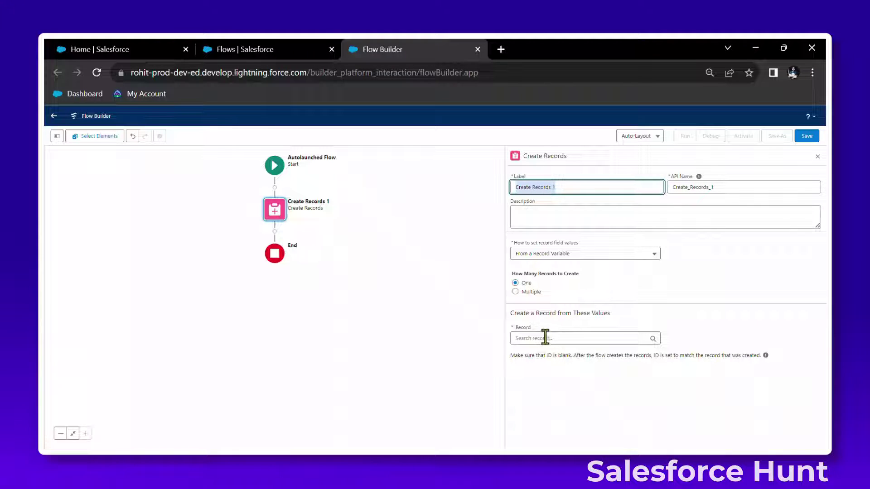
Configure the Create Records element to set field values manually for the Account object, and remove the Reset_Contacts__c field row
{"action": "left_click", "coordinate": [539, 254]}
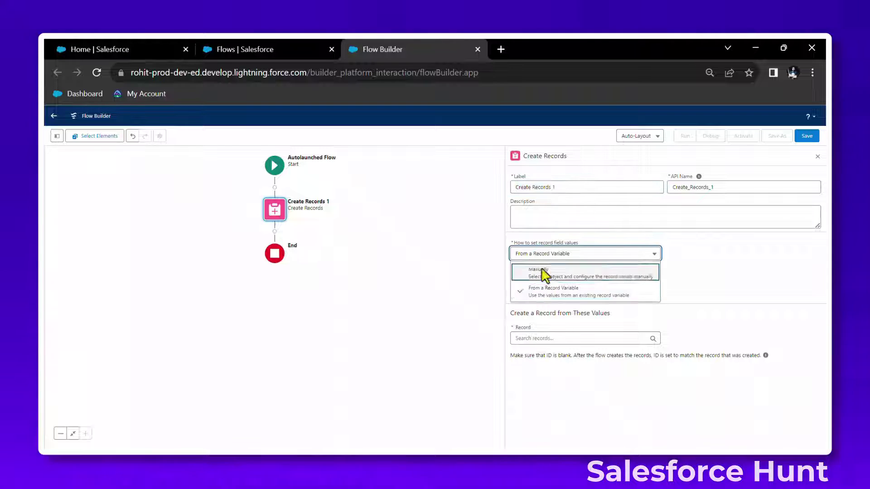
{"action": "left_click", "coordinate": [548, 294]}
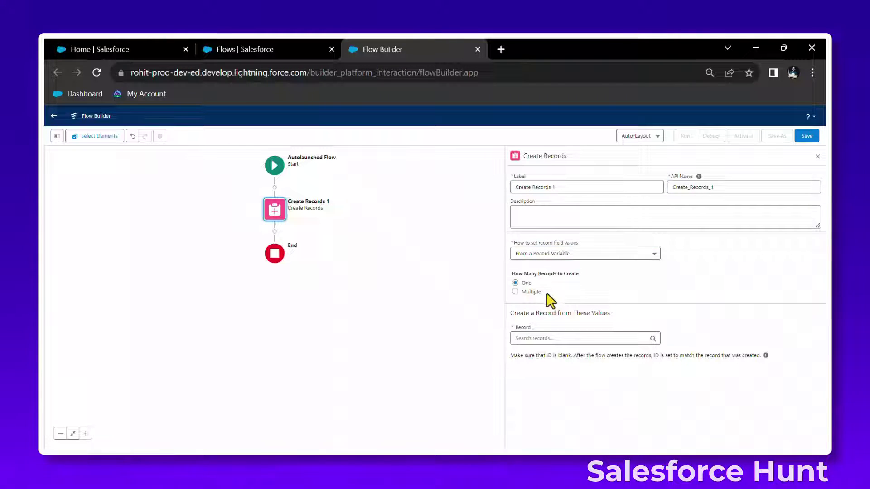
{"action": "left_click", "coordinate": [548, 257]}
{"action": "left_click", "coordinate": [554, 274]}
{"action": "left_click", "coordinate": [555, 306]}
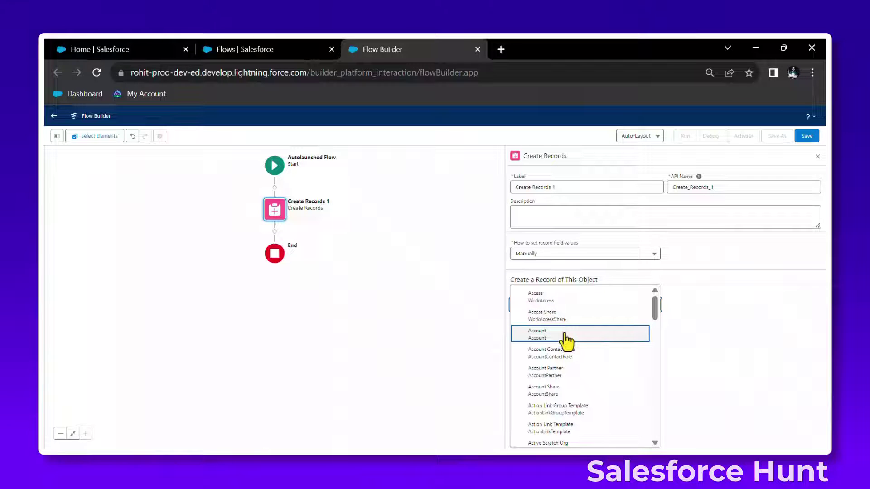
{"action": "left_click", "coordinate": [566, 335]}
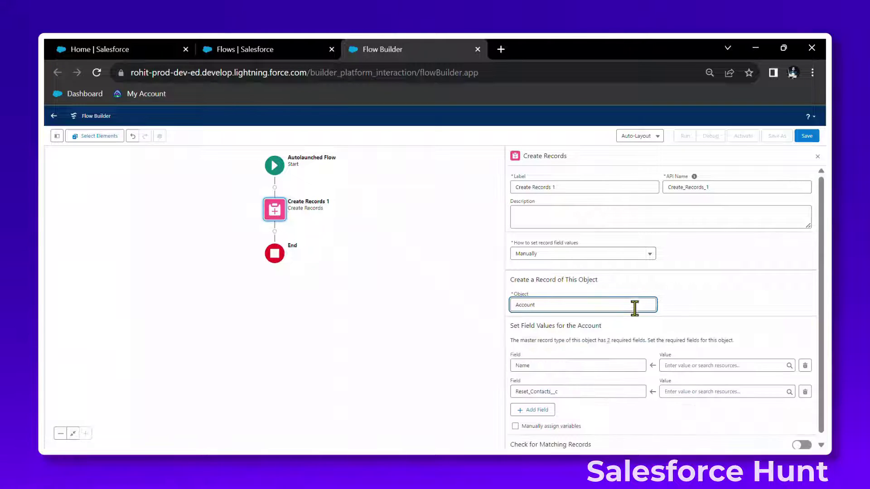
{"action": "left_click", "coordinate": [805, 385]}
{"action": "left_click", "coordinate": [703, 366]}
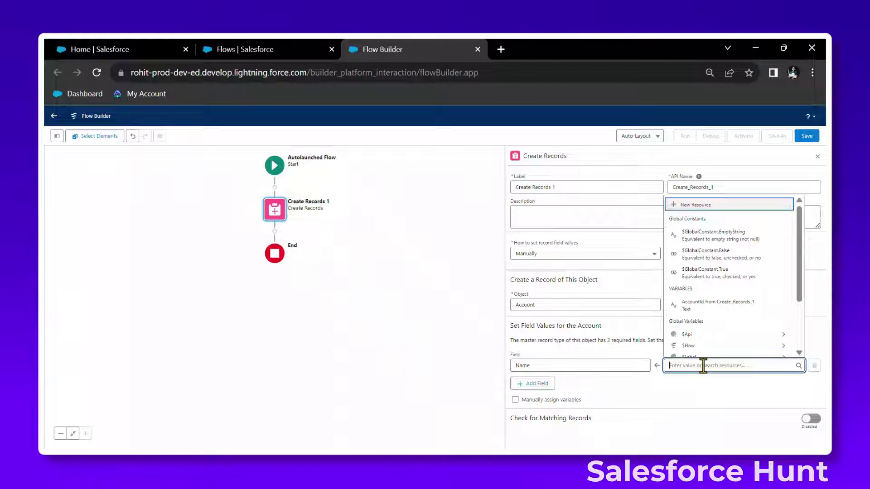
{"action": "left_click", "coordinate": [694, 205]}
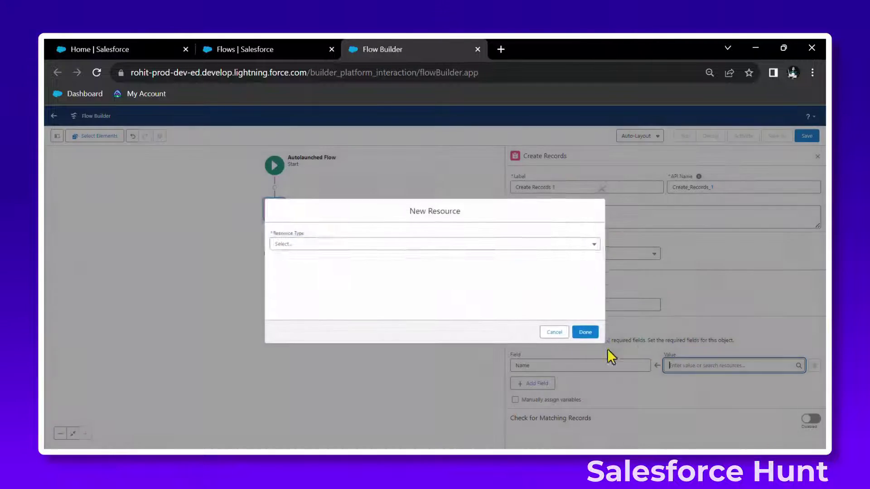
{"action": "left_click", "coordinate": [331, 244]}
{"action": "left_click", "coordinate": [319, 265]}
{"action": "left_click", "coordinate": [308, 266]}
{"action": "type", "text": "enter"}
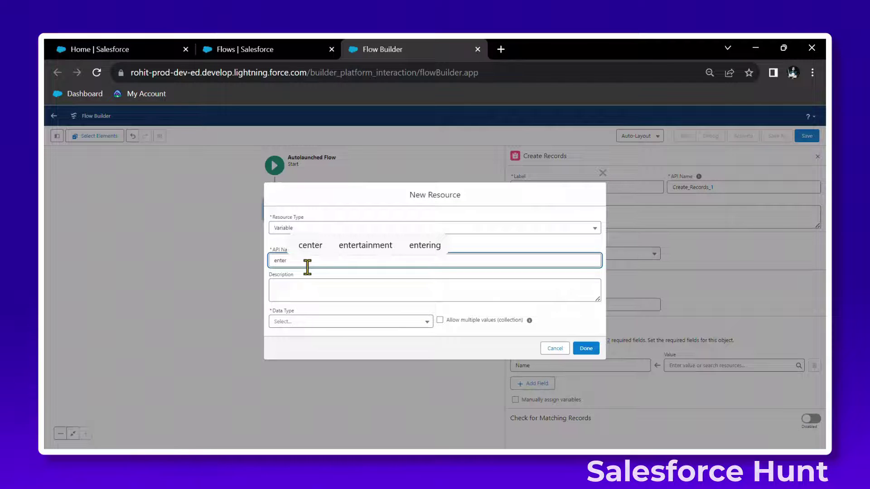
{"action": "left_click", "coordinate": [606, 173]}
Set the Account's Name field value to Demo
{"action": "left_click", "coordinate": [685, 365]}
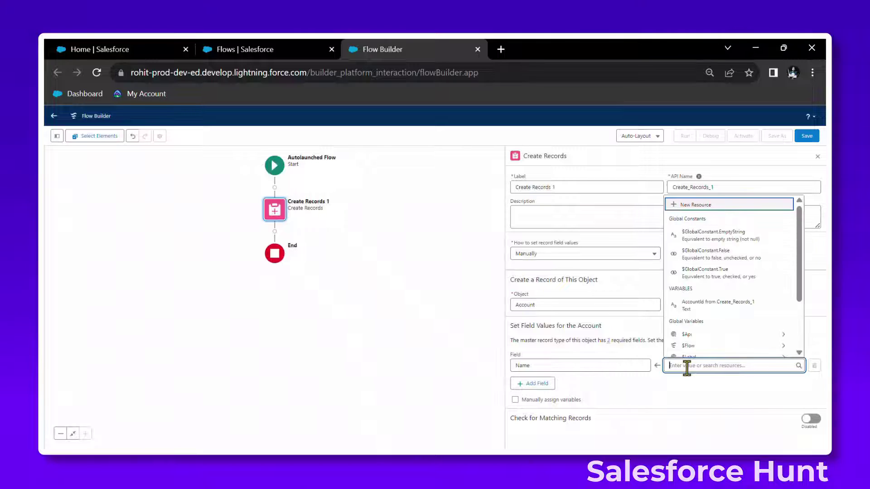
{"action": "type", "text": "Demo"}
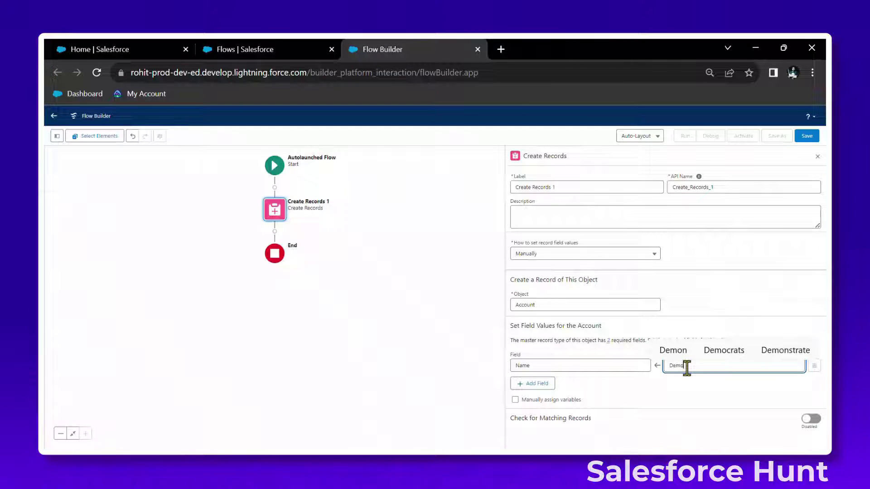
{"action": "left_click", "coordinate": [663, 403]}
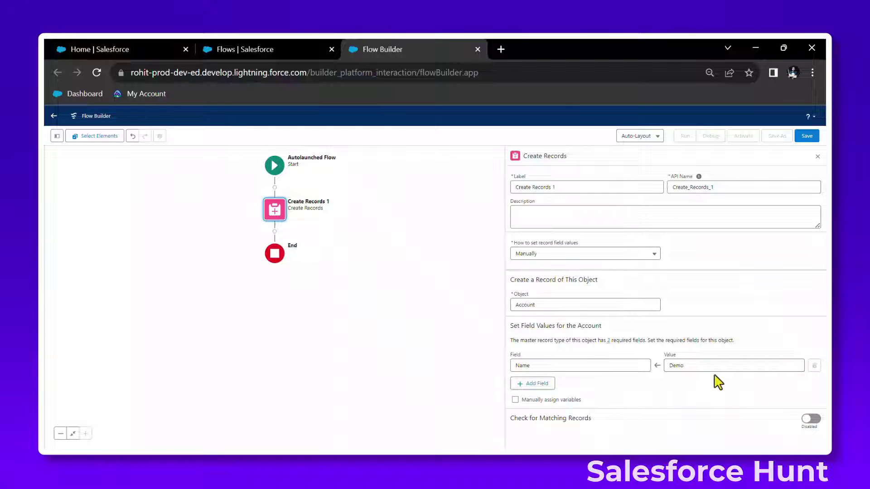
Enable manual variable assignment and define a new Variable resource with the API name accOutput for storing the Account ID
{"action": "left_click", "coordinate": [516, 401]}
{"action": "scroll", "coordinate": [569, 414], "scroll_direction": "down", "scroll_amount": 1}
{"action": "left_click", "coordinate": [568, 417]}
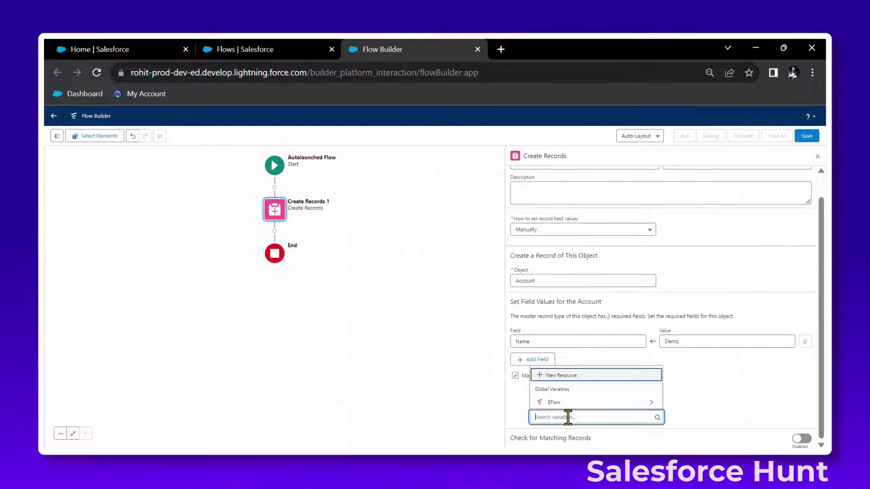
{"action": "left_click", "coordinate": [592, 381]}
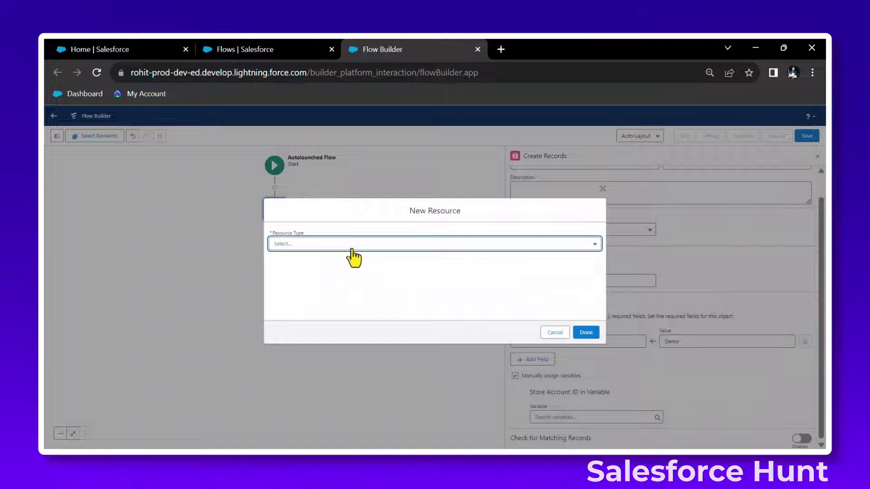
{"action": "left_click", "coordinate": [351, 247]}
{"action": "left_click", "coordinate": [330, 269]}
{"action": "left_click", "coordinate": [303, 265]}
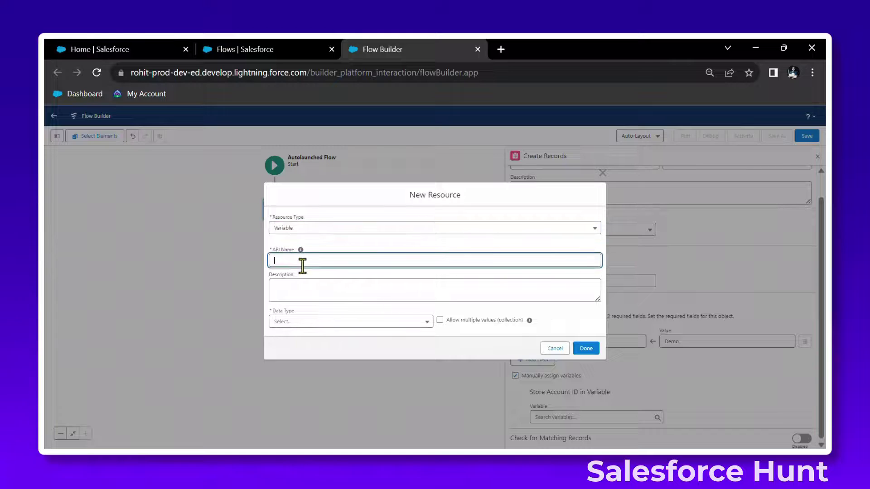
{"action": "type", "text": "acc"}
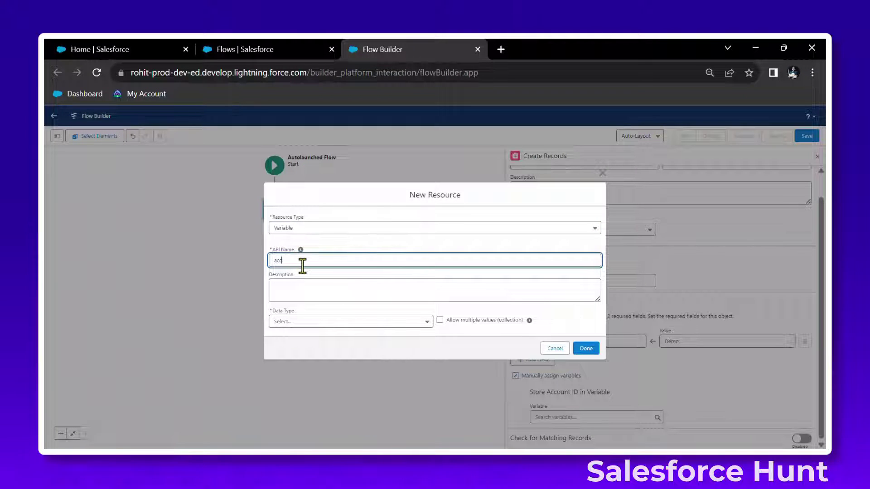
{"action": "type", "text": "output"}
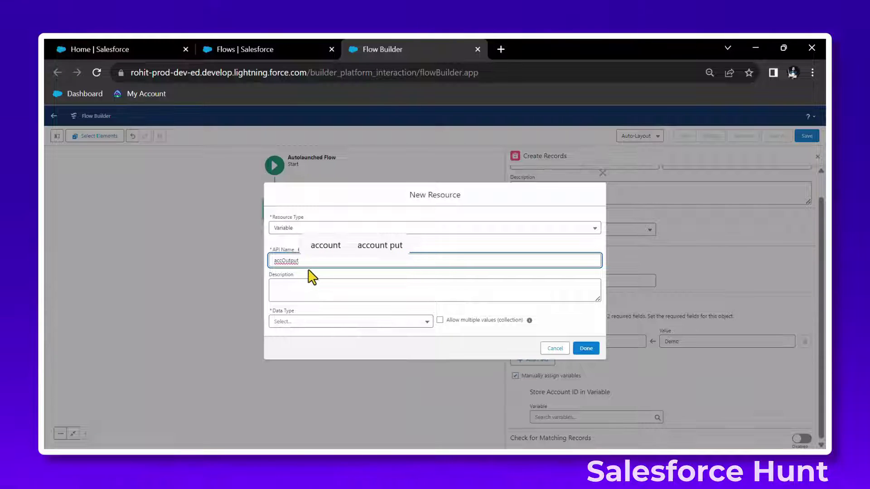
Set the new variable's data type to Text and finish creating the resource with its availability option checked
{"action": "left_click", "coordinate": [297, 323]}
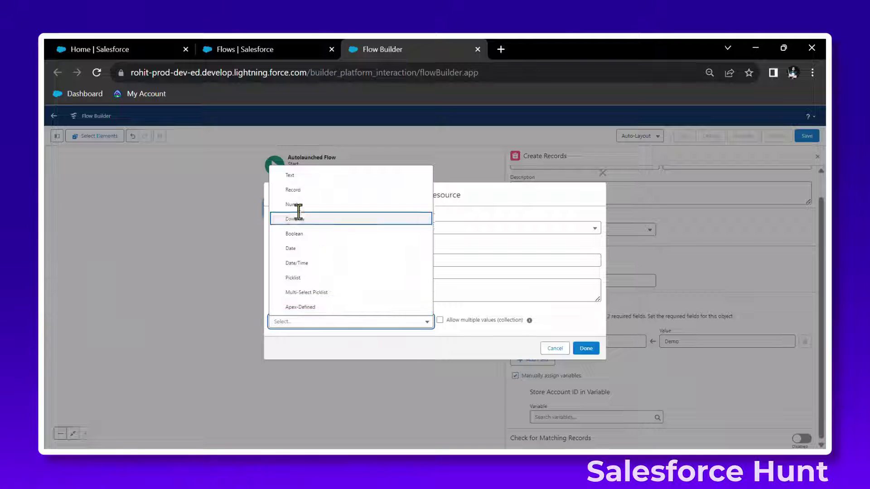
{"action": "left_click", "coordinate": [305, 177]}
{"action": "left_click", "coordinate": [271, 352]}
{"action": "left_click", "coordinate": [585, 375]}
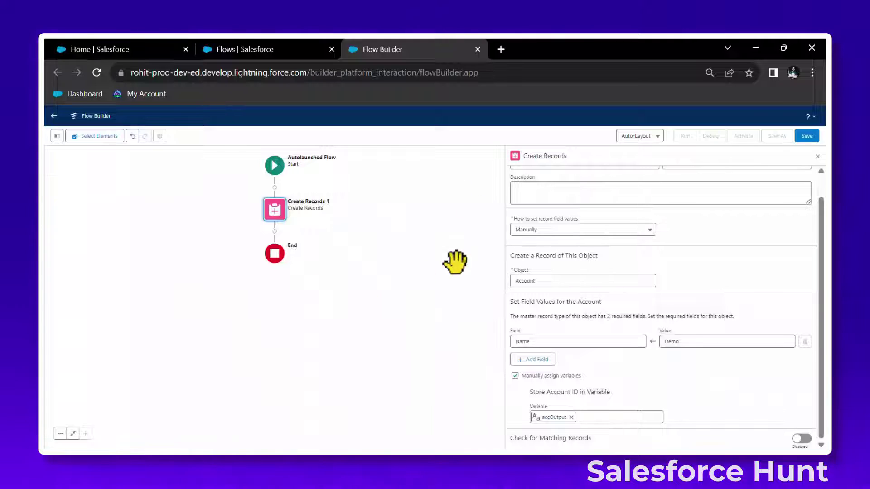
Save the flow with the label Account Auto Creation and the API name Account_Auto_Creation
{"action": "left_click", "coordinate": [797, 138]}
{"action": "type", "text": "Account A"}
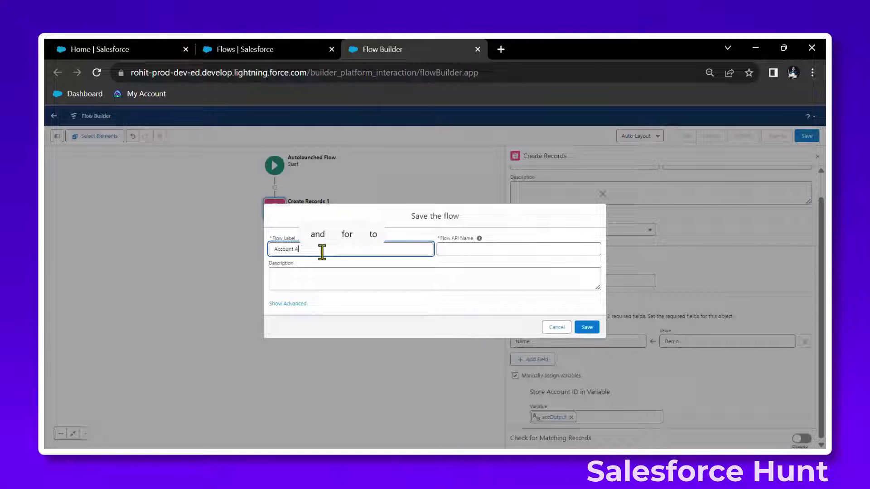
{"action": "type", "text": "uto Creat"}
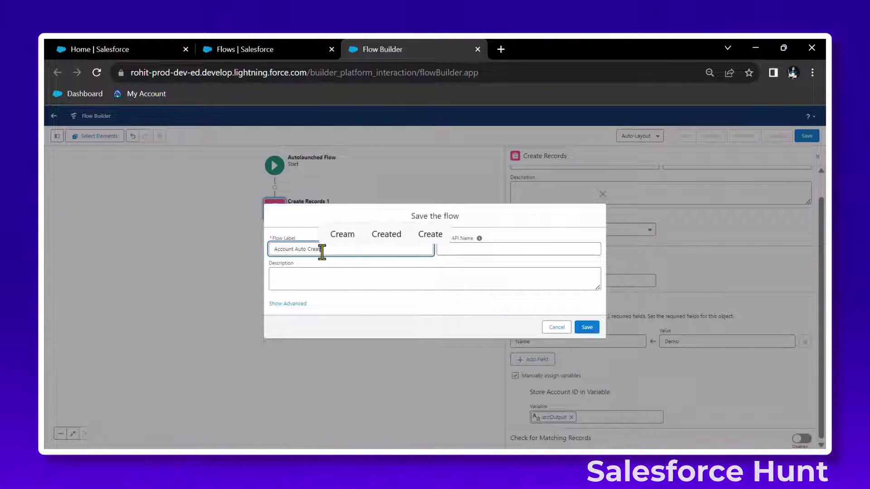
{"action": "type", "text": "ion"}
{"action": "key", "text": "Tab"}
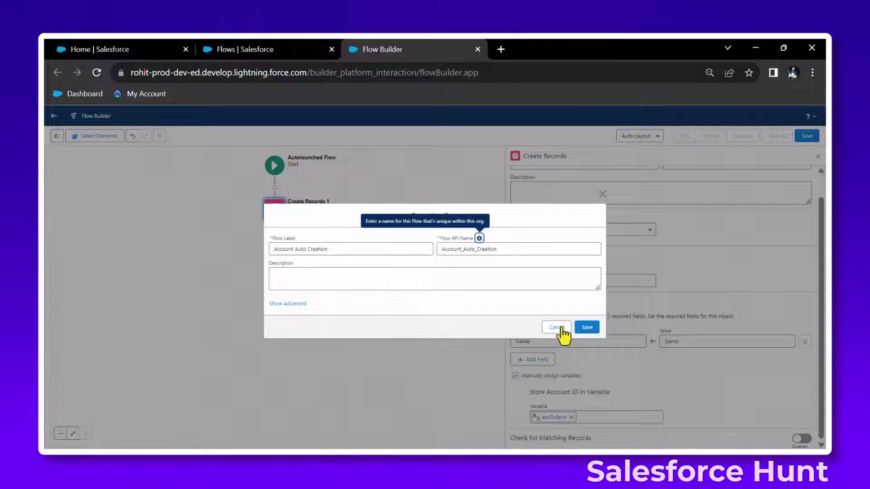
{"action": "left_click", "coordinate": [587, 327]}
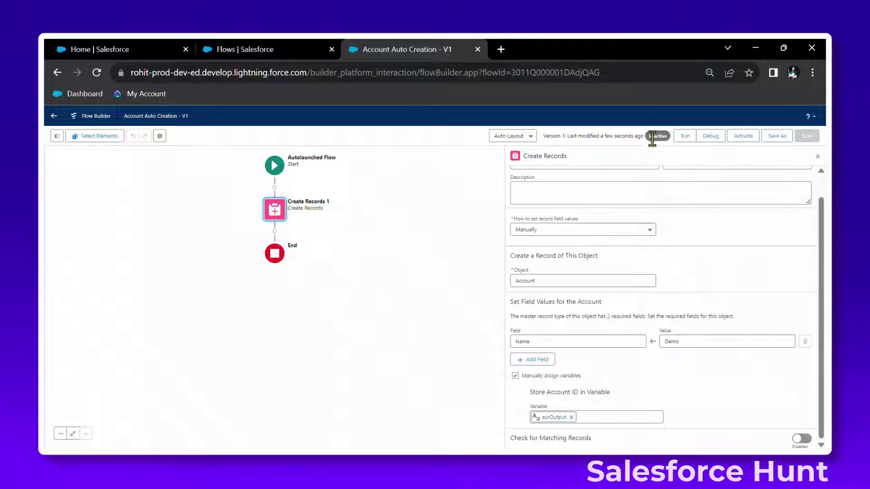
Activate version 1 of the Account Auto Creation flow
{"action": "left_click_drag", "start_coordinate": [648, 140], "coordinate": [669, 141]}
{"action": "left_click", "coordinate": [660, 152]}
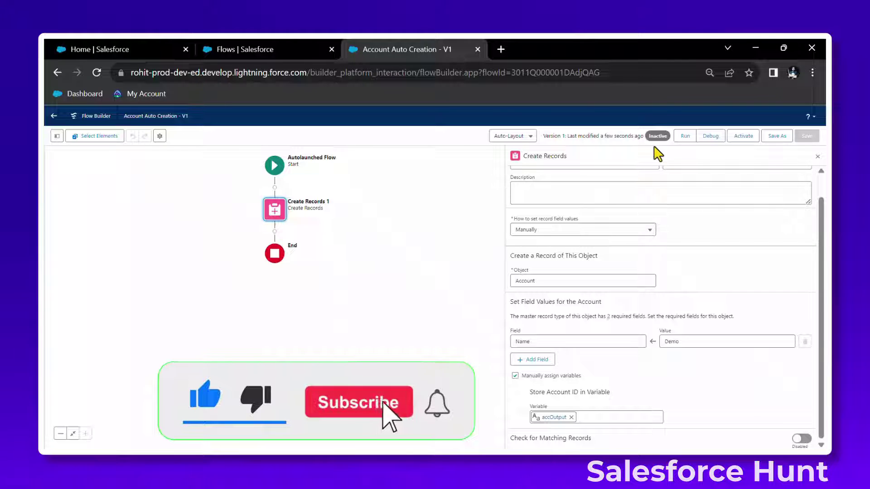
{"action": "left_click", "coordinate": [743, 137]}
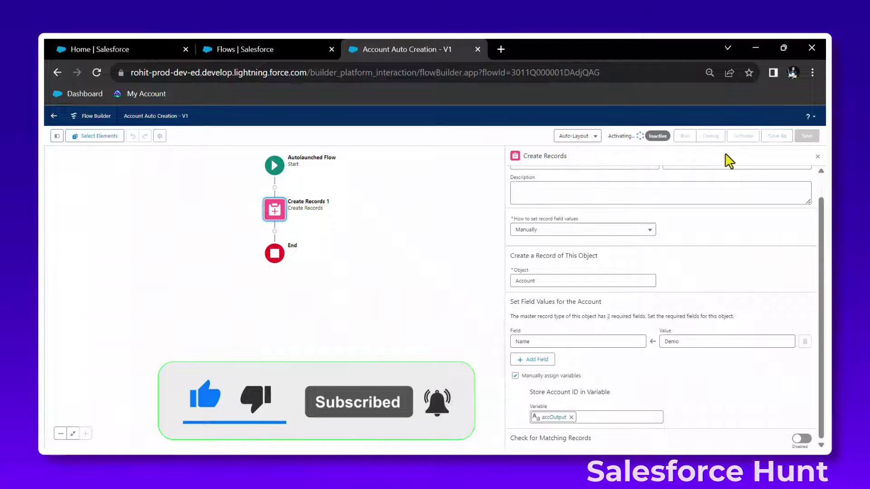
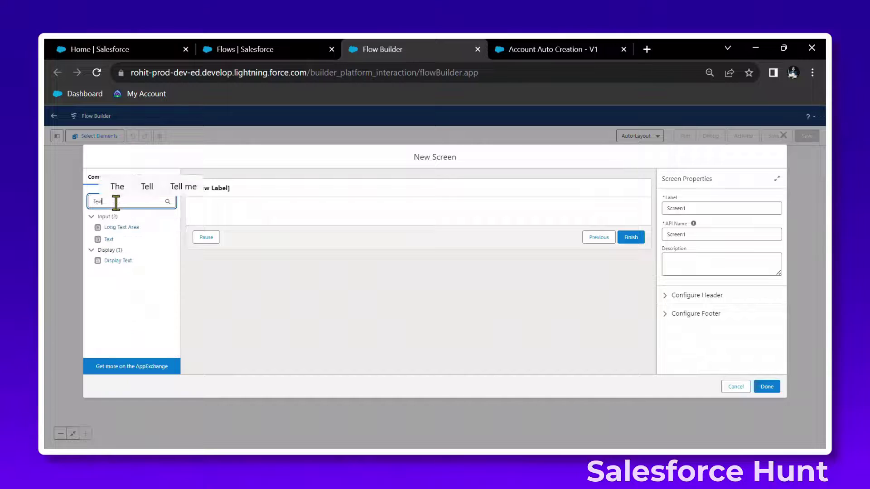
Add a Text input component to the screen with the label Enter Account Name and API name Enter_Account_Name
{"action": "left_click_drag", "start_coordinate": [110, 243], "coordinate": [272, 225]}
{"action": "left_click", "coordinate": [698, 208]}
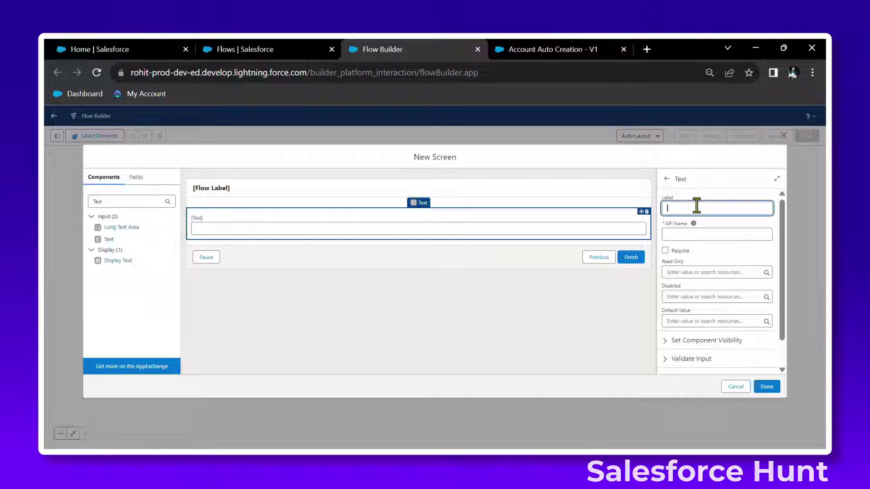
{"action": "type", "text": "Enter A"}
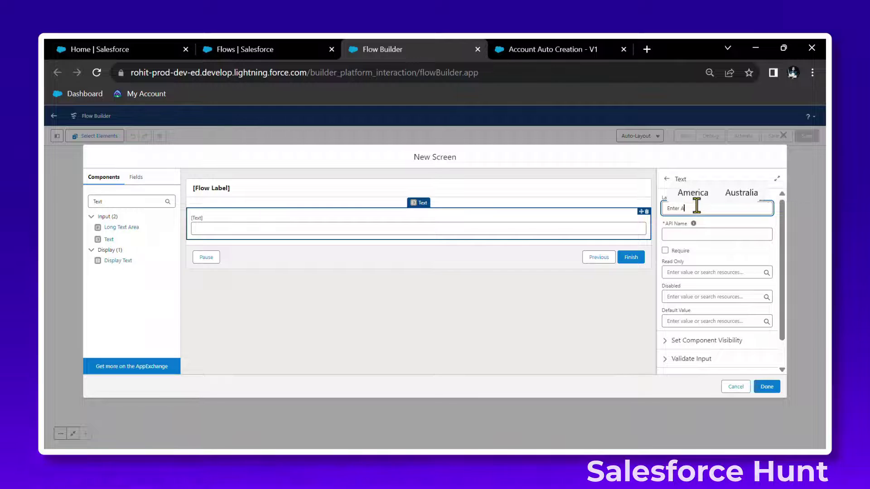
{"action": "type", "text": "ccount Name"}
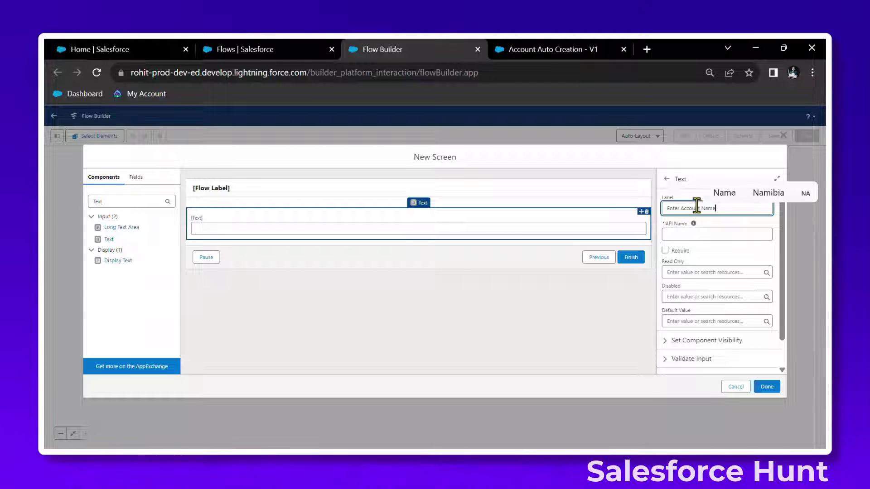
{"action": "key", "text": "Tab"}
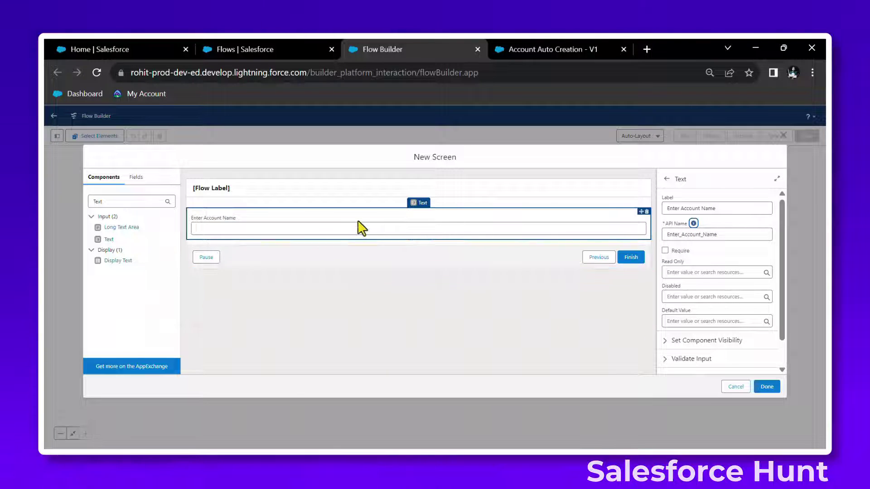
Clear the component search and add an Action Button (Beta) component below the Enter Account Name field
{"action": "left_click", "coordinate": [125, 202]}
{"action": "key", "text": "BackSpace"}
{"action": "key", "text": "BackSpace"}
{"action": "key", "text": "BackSpace"}
{"action": "key", "text": "BackSpace"}
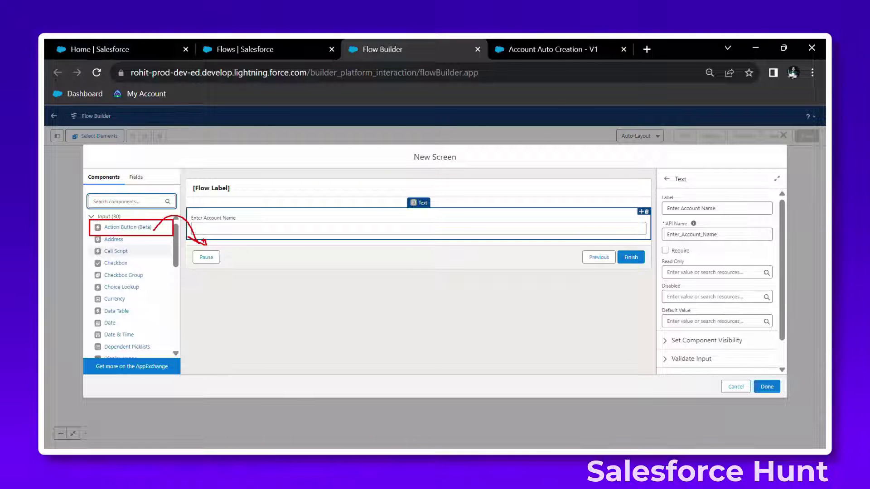
{"action": "left_click_drag", "start_coordinate": [108, 226], "coordinate": [227, 236]}
Give the action button the API name AccCountCreate and the label Create Account
{"action": "left_click", "coordinate": [703, 208]}
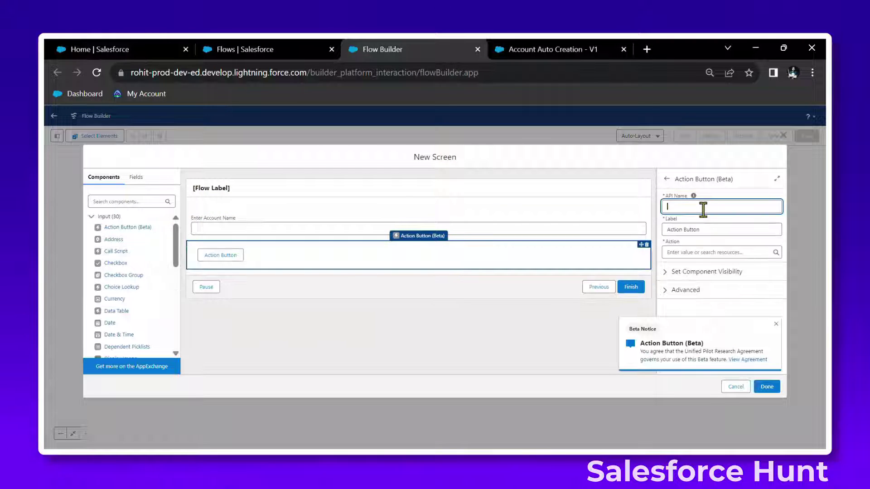
{"action": "type", "text": "A"}
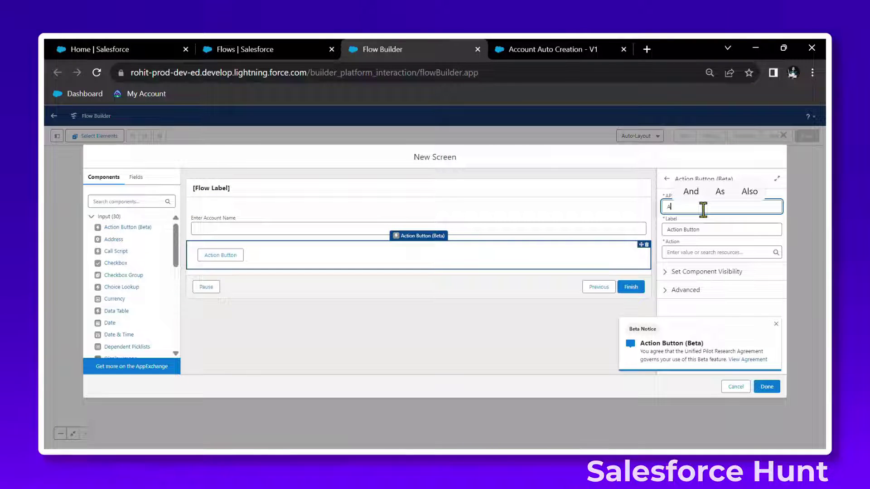
{"action": "type", "text": "ccCo"}
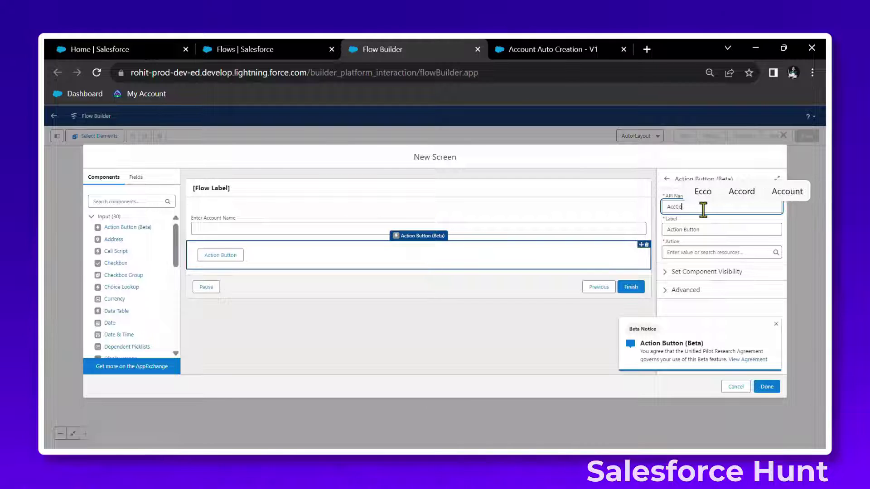
{"action": "type", "text": "untCrea"}
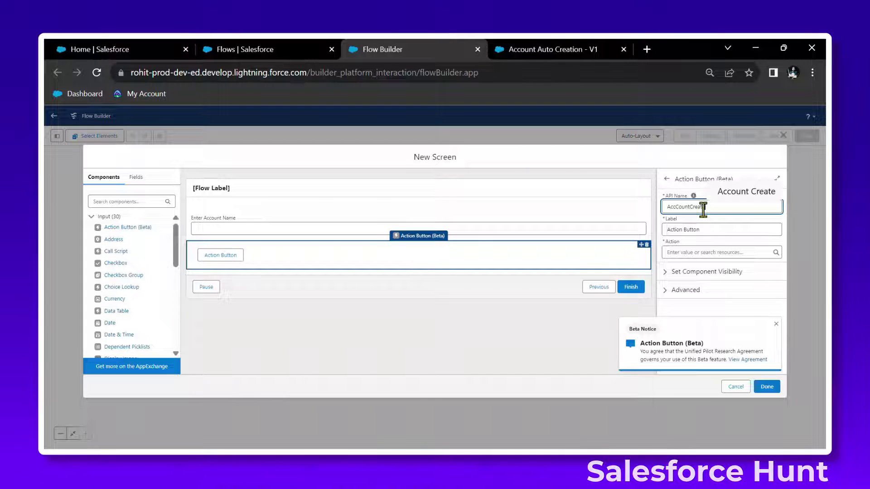
{"action": "type", "text": "te"}
{"action": "triple_click", "coordinate": [710, 229]}
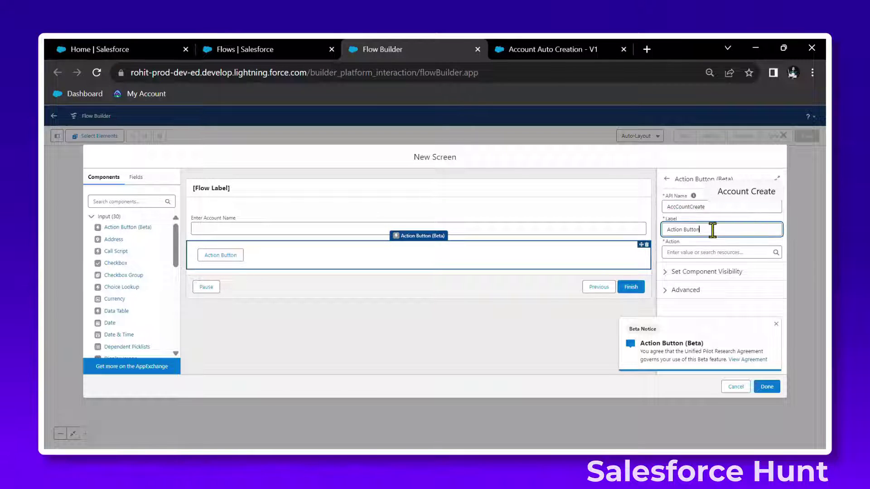
{"action": "key", "text": "BackSpace"}
{"action": "type", "text": "Create Account"}
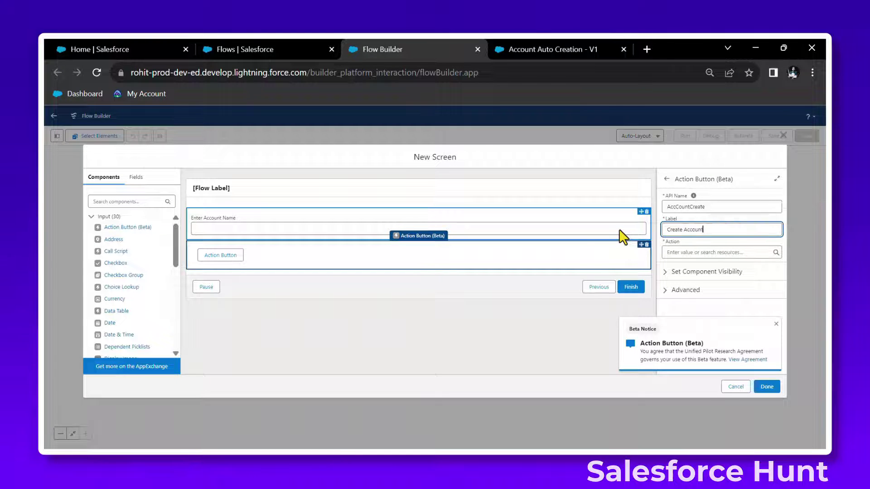
{"action": "key", "text": "Tab"}
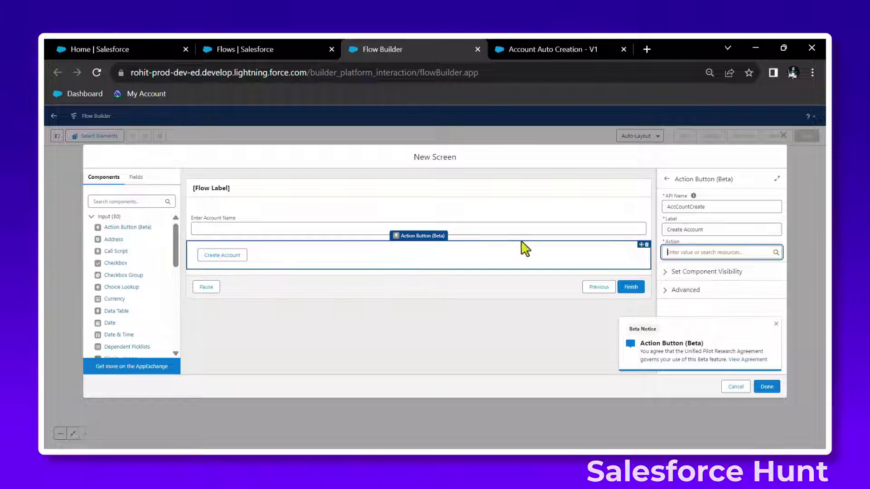
Assign the Account Auto Creation flow as the button's action, with the API name Account_Auto_Creation
{"action": "left_click", "coordinate": [715, 252]}
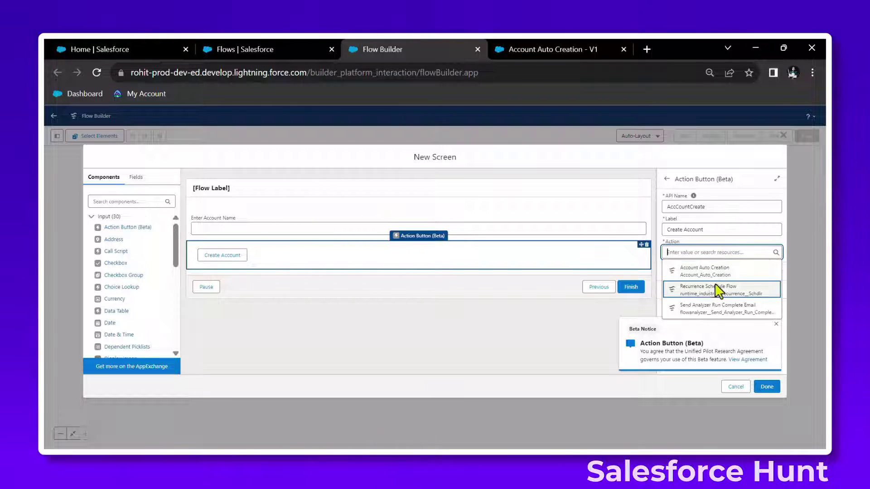
{"action": "left_click", "coordinate": [710, 271]}
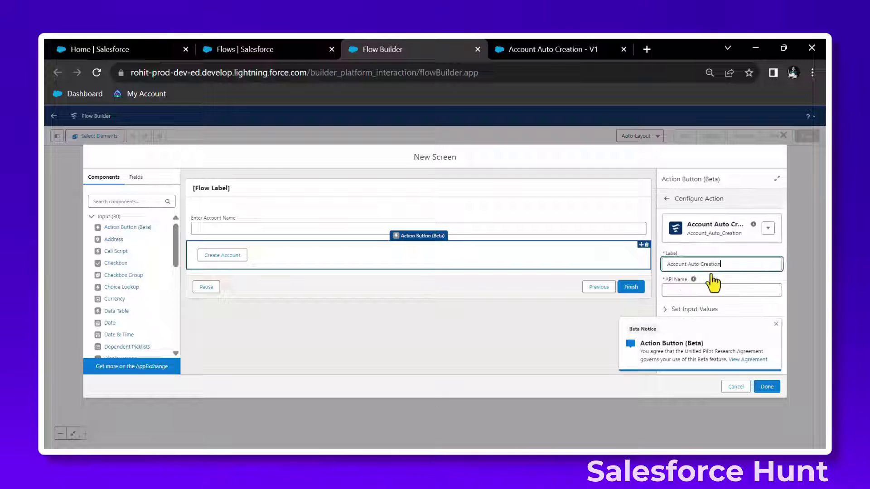
{"action": "left_click", "coordinate": [674, 291]}
Dismiss the beta notice and examine the action's input values and output resources
{"action": "scroll", "coordinate": [709, 285], "scroll_direction": "down", "scroll_amount": 2}
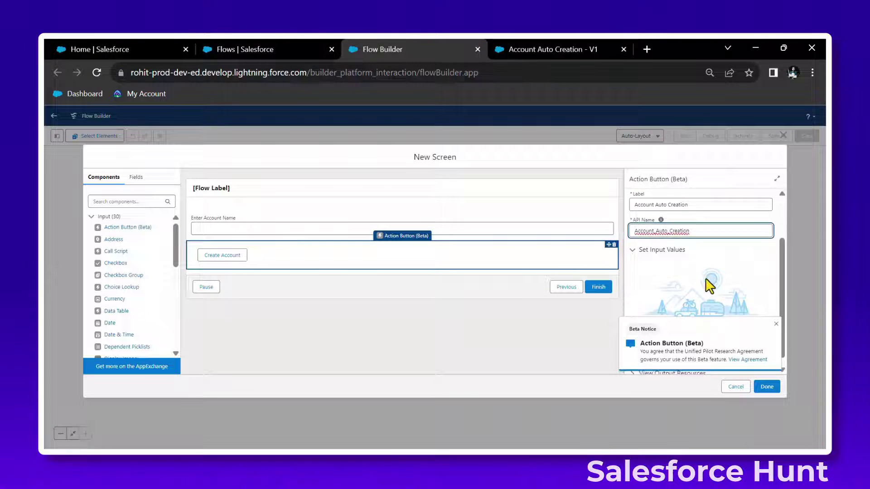
{"action": "left_click", "coordinate": [776, 324]}
{"action": "left_click", "coordinate": [635, 245]}
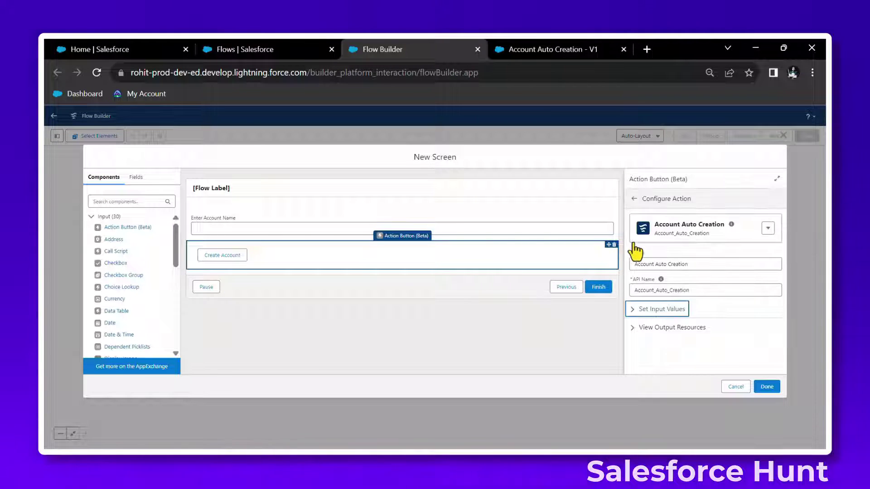
{"action": "left_click", "coordinate": [637, 311]}
{"action": "scroll", "coordinate": [688, 299], "scroll_direction": "down", "scroll_amount": 2}
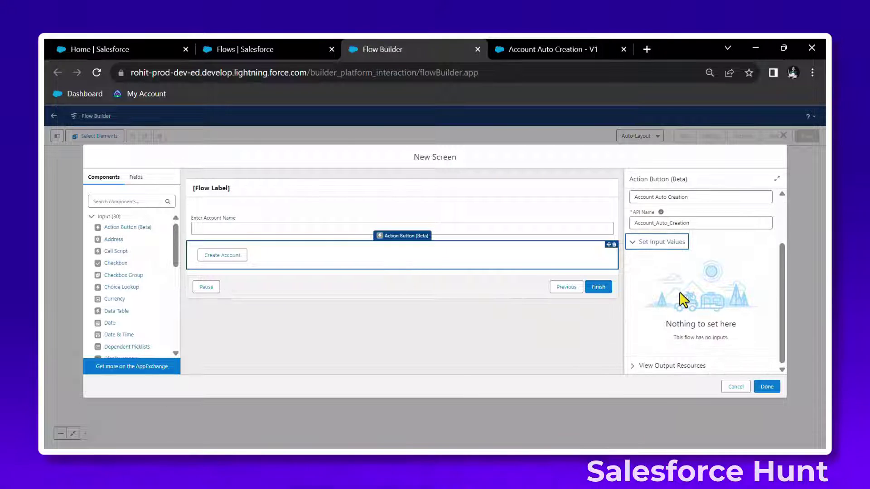
{"action": "left_click", "coordinate": [641, 365]}
{"action": "scroll", "coordinate": [661, 340], "scroll_direction": "down", "scroll_amount": 1}
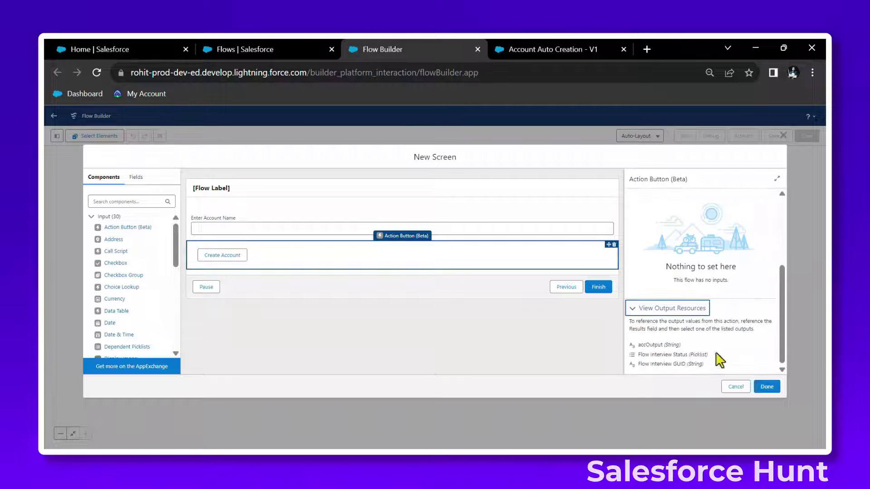
{"action": "left_click", "coordinate": [638, 311]}
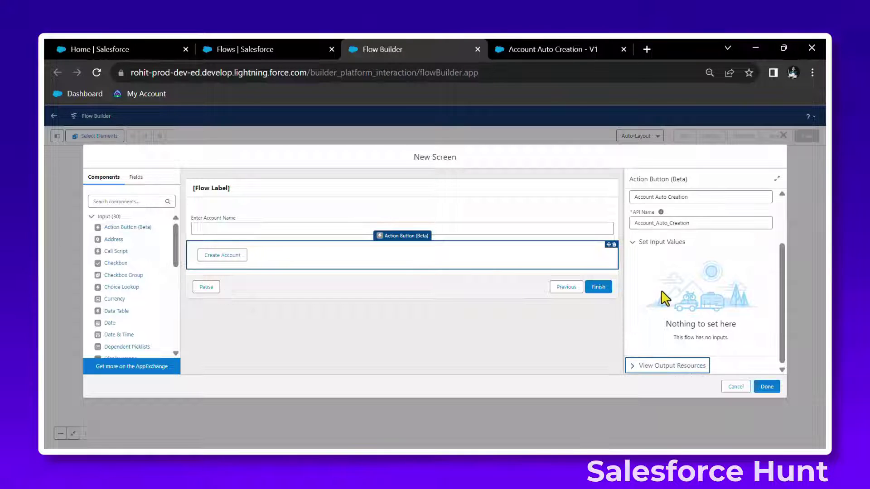
{"action": "left_click", "coordinate": [639, 242]}
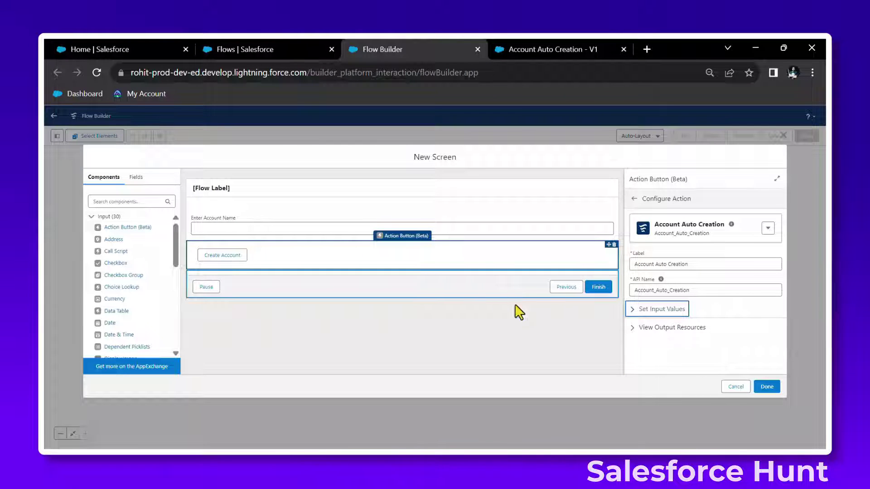
Finish configuring the screen element and start saving the screen flow
{"action": "left_click", "coordinate": [767, 387]}
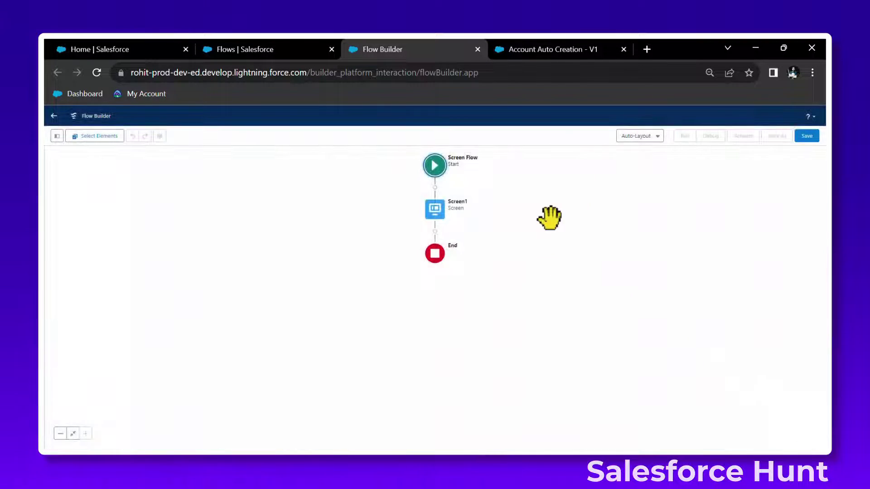
{"action": "left_click", "coordinate": [802, 137]}
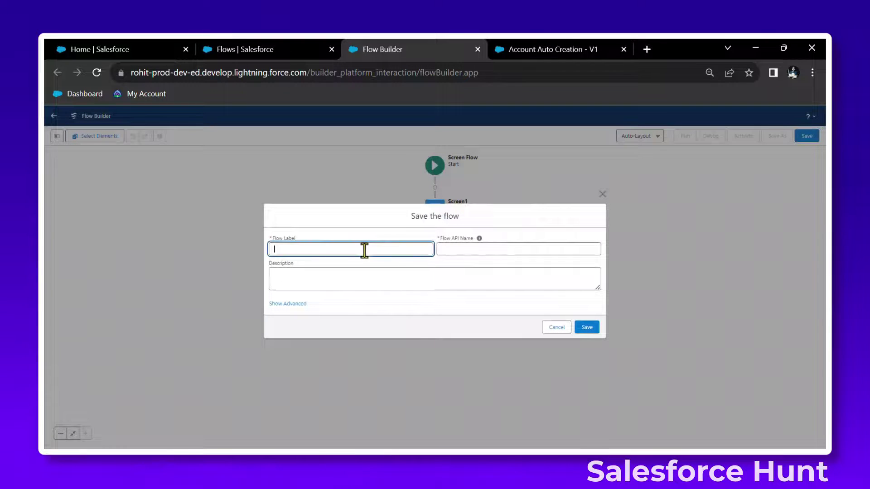
{"action": "type", "text": "Acc"}
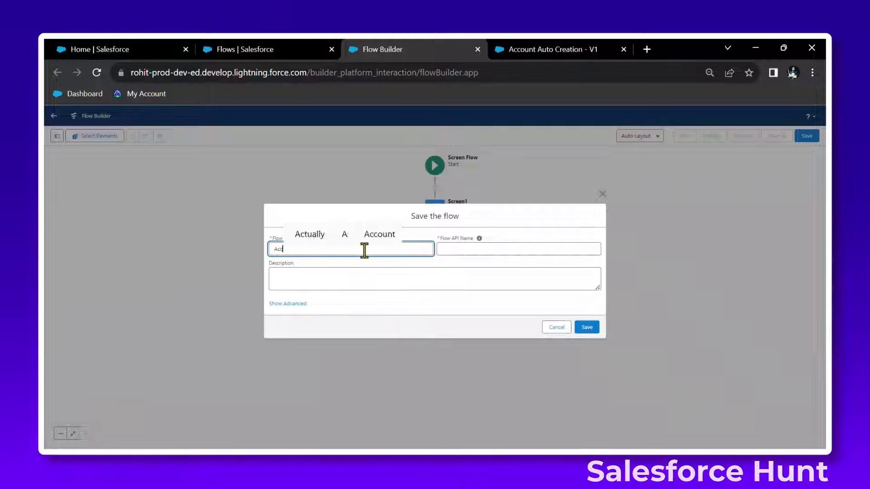
{"action": "type", "text": "ount New"}
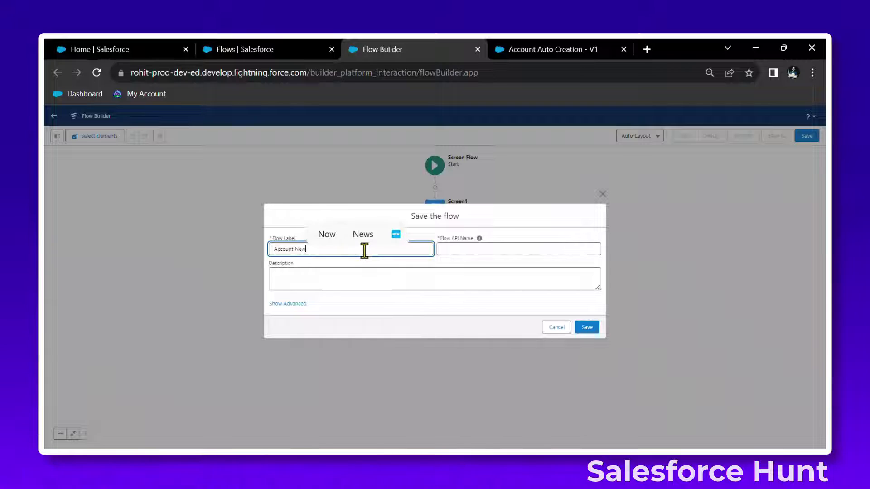
{"action": "key", "text": "BackSpace"}
{"action": "key", "text": "BackSpace"}
{"action": "key", "text": "BackSpace"}
{"action": "key", "text": "BackSpace"}
{"action": "key", "text": "BackSpace"}
{"action": "key", "text": "BackSpace"}
{"action": "key", "text": "BackSpace"}
{"action": "key", "text": "BackSpace"}
{"action": "key", "text": "BackSpace"}
{"action": "key", "text": "BackSpace"}
{"action": "key", "text": "BackSpace"}
Save the screen flow with the label New Account Creation and the API name New_Account_Creation
{"action": "type", "text": "New Accoun"}
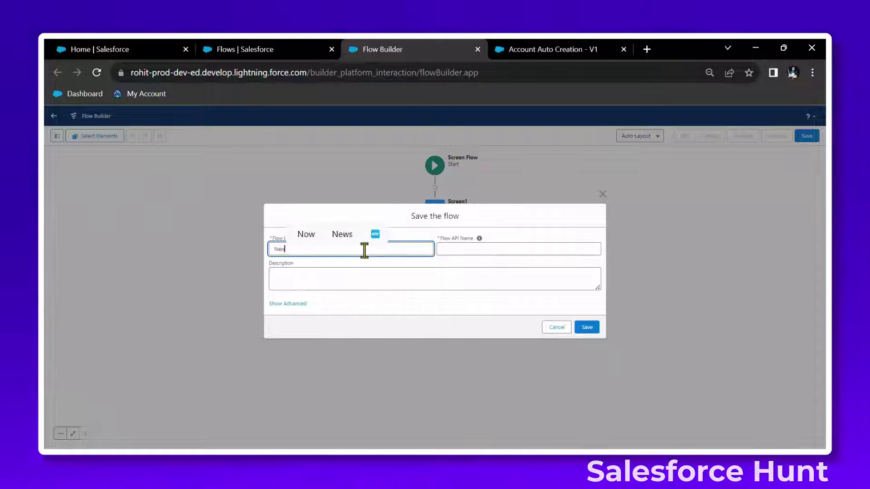
{"action": "type", "text": "t"}
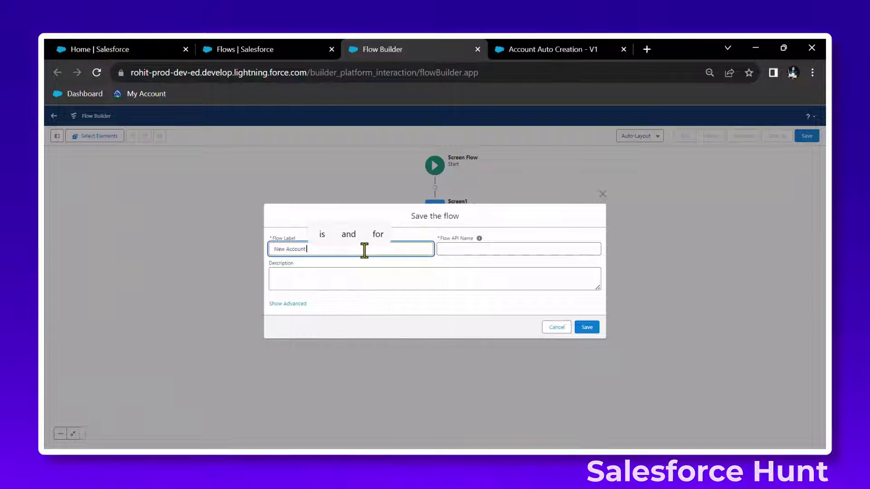
{"action": "type", "text": " Creation"}
{"action": "key", "text": "Tab"}
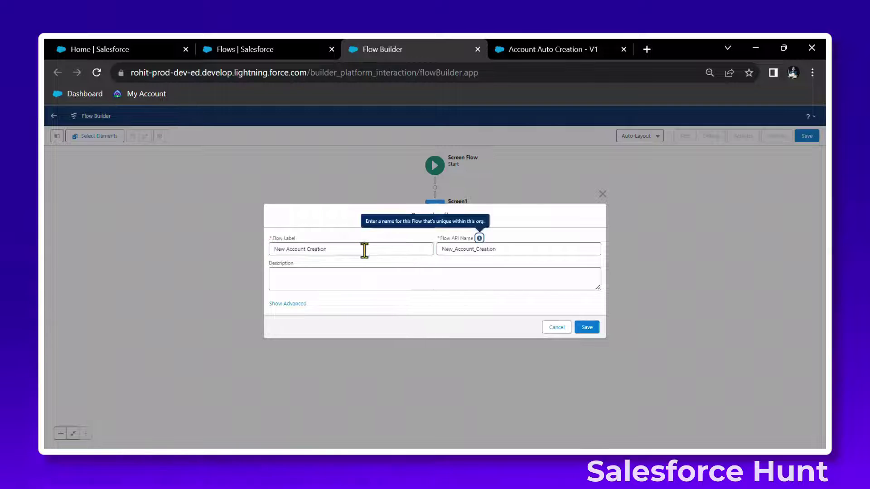
{"action": "left_click", "coordinate": [590, 333]}
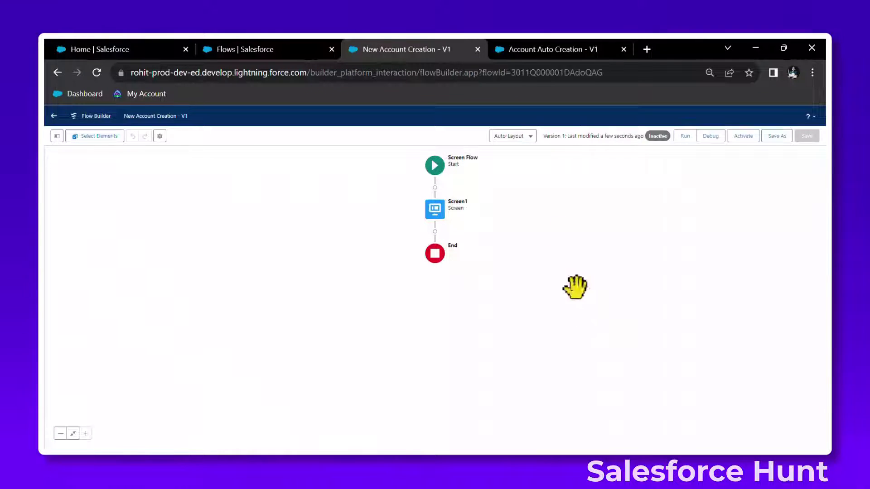
Switch to the Account Auto Creation flow and open its Create Records 1 element for editing
{"action": "left_click", "coordinate": [521, 49]}
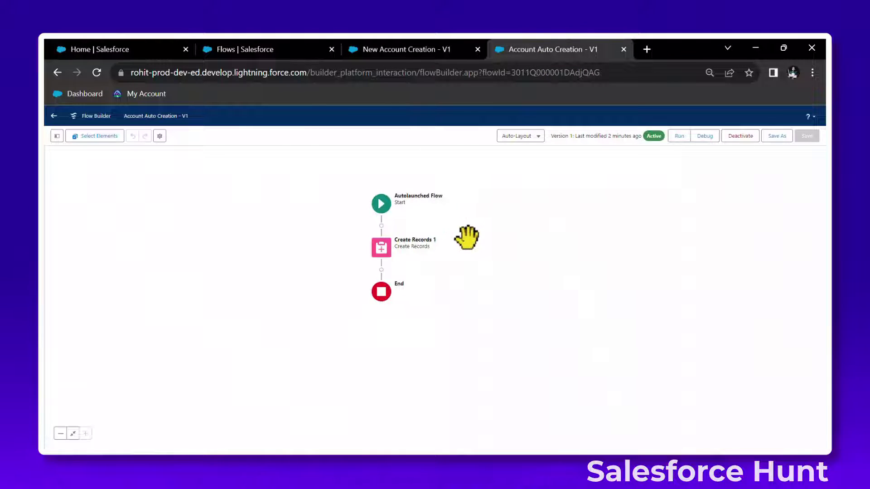
{"action": "left_click", "coordinate": [386, 250]}
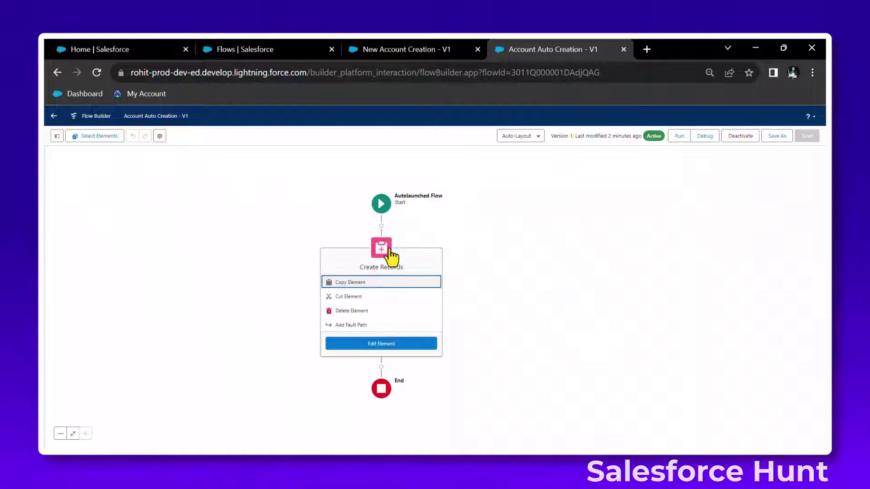
{"action": "double_click", "coordinate": [384, 254]}
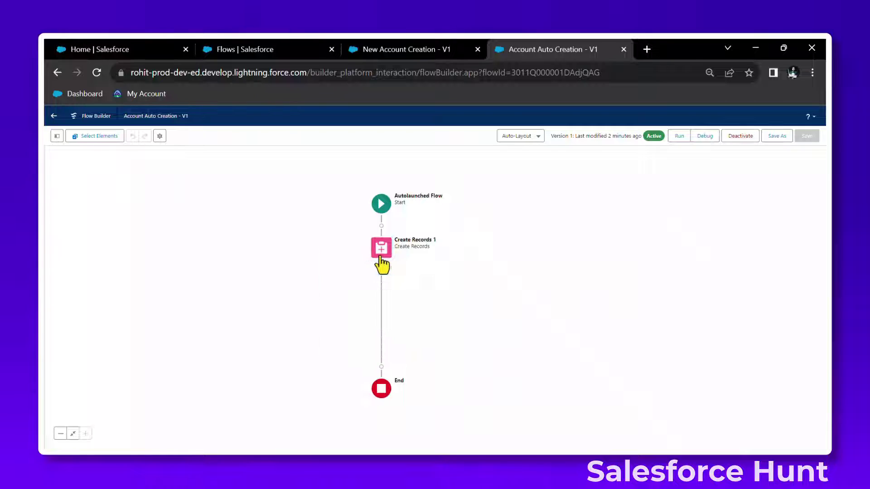
Clear the account's Name value in Create Records 1 and begin a new resource for it
{"action": "left_click", "coordinate": [694, 367]}
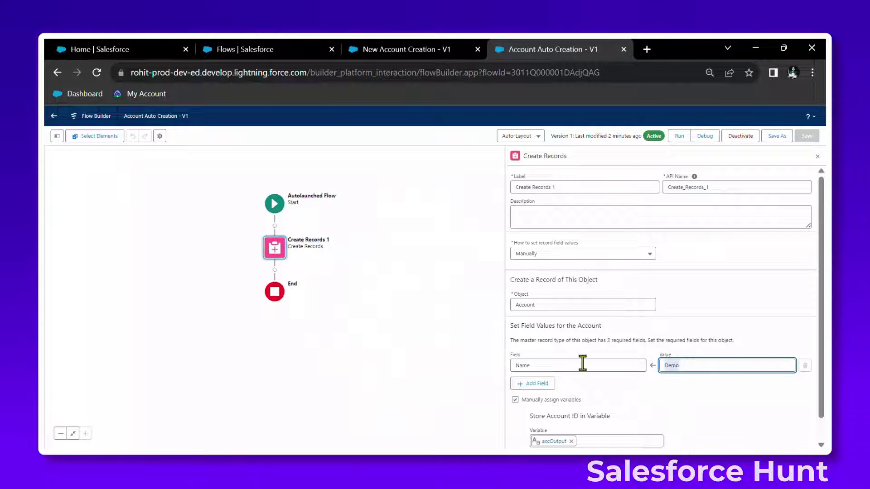
{"action": "key", "text": "BackSpace"}
{"action": "key", "text": "BackSpace"}
{"action": "key", "text": "BackSpace"}
{"action": "key", "text": "BackSpace"}
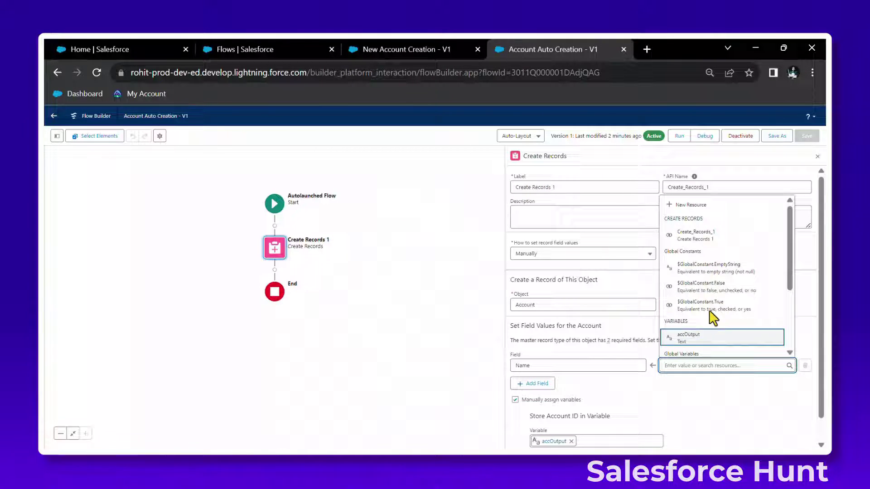
{"action": "left_click", "coordinate": [702, 207]}
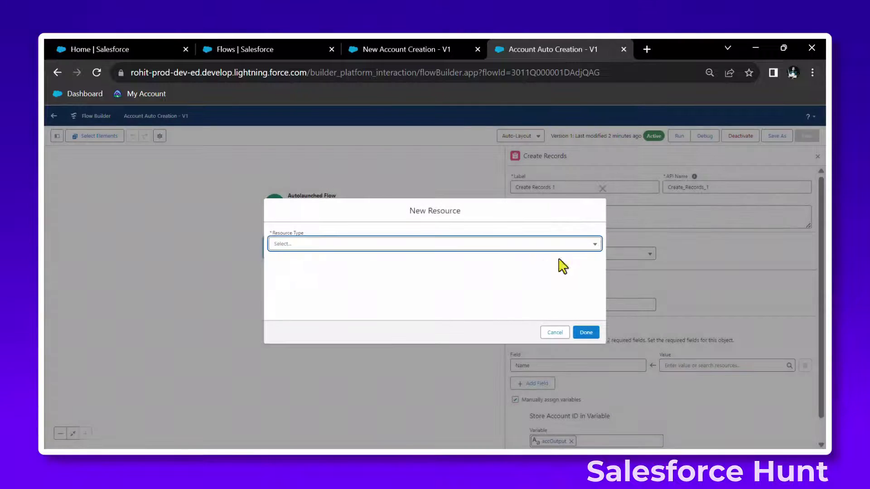
Create a Text variable inputAccRec that is available for input and use it as the account's Name value
{"action": "left_click", "coordinate": [300, 246]}
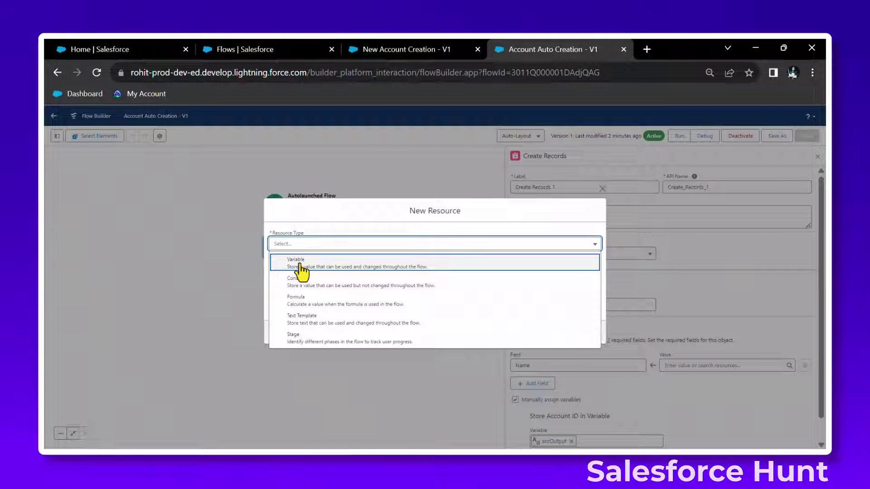
{"action": "left_click", "coordinate": [301, 262]}
{"action": "left_click", "coordinate": [299, 263]}
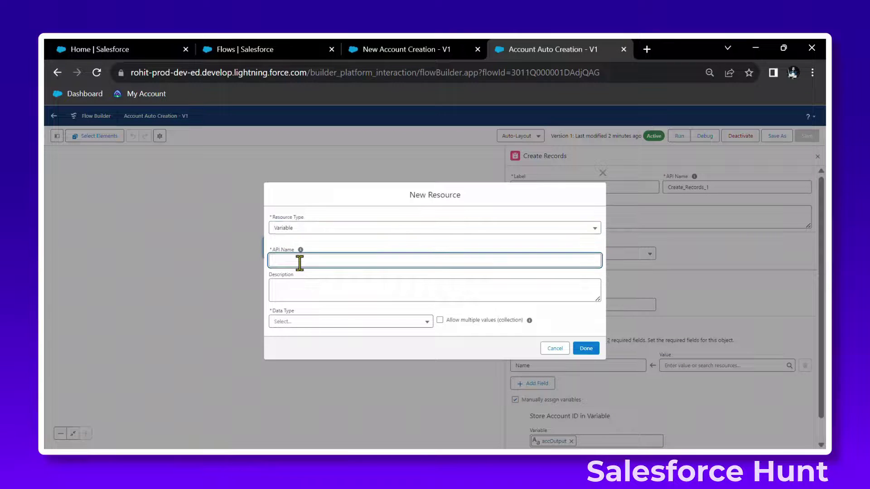
{"action": "type", "text": "inpu"}
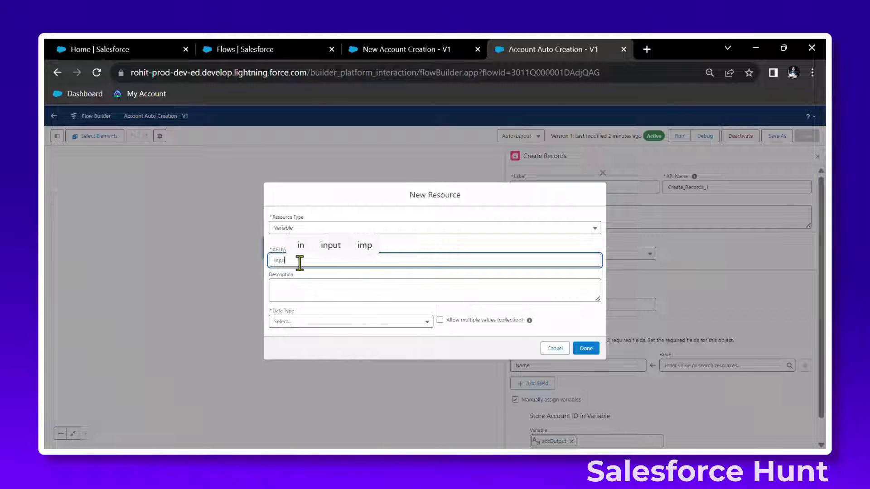
{"action": "type", "text": "tAccRe"}
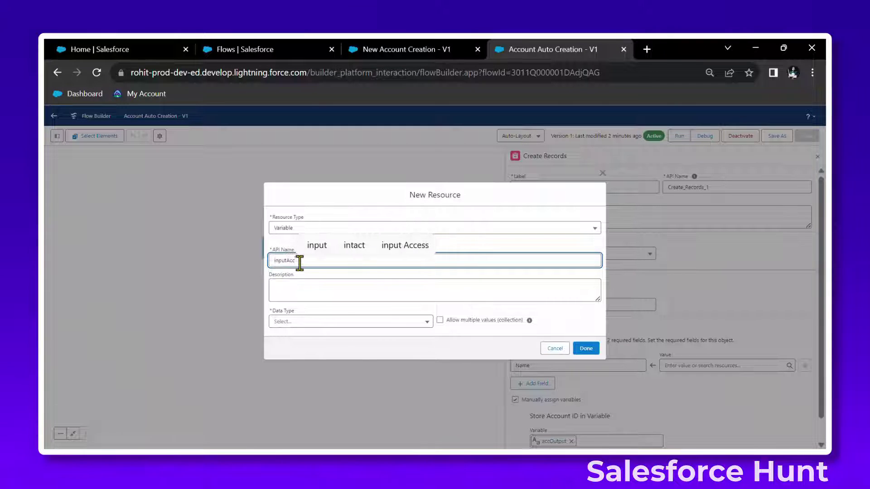
{"action": "key", "text": "Tab"}
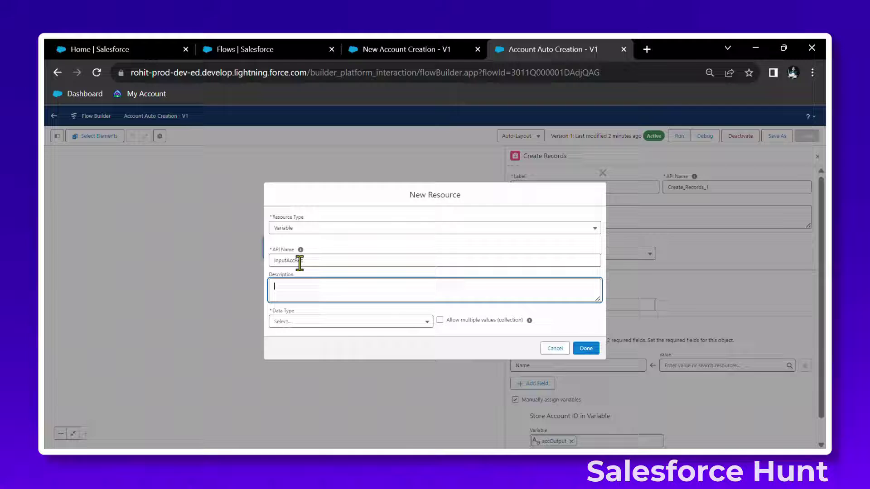
{"action": "left_click", "coordinate": [302, 323]}
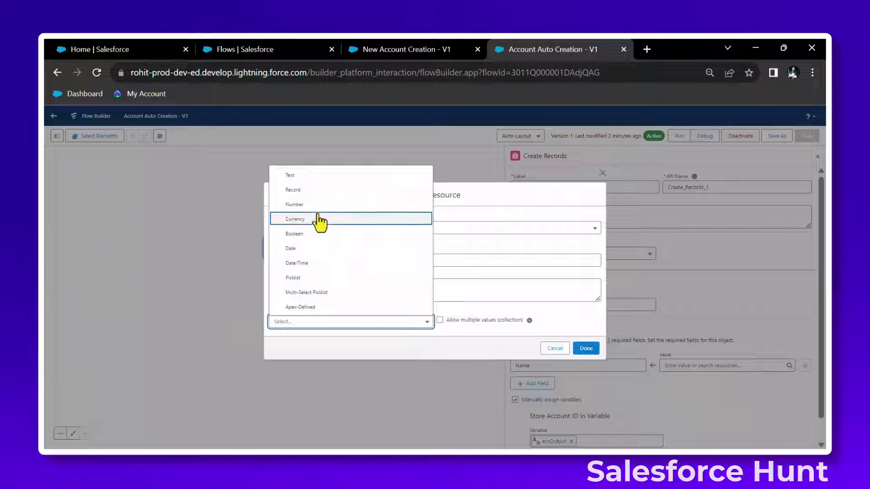
{"action": "left_click", "coordinate": [308, 176]}
{"action": "left_click", "coordinate": [300, 342]}
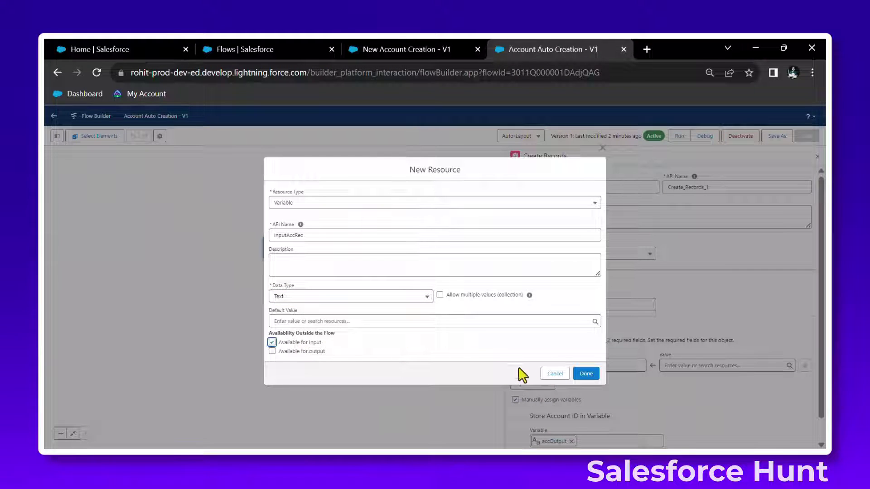
{"action": "left_click", "coordinate": [587, 374]}
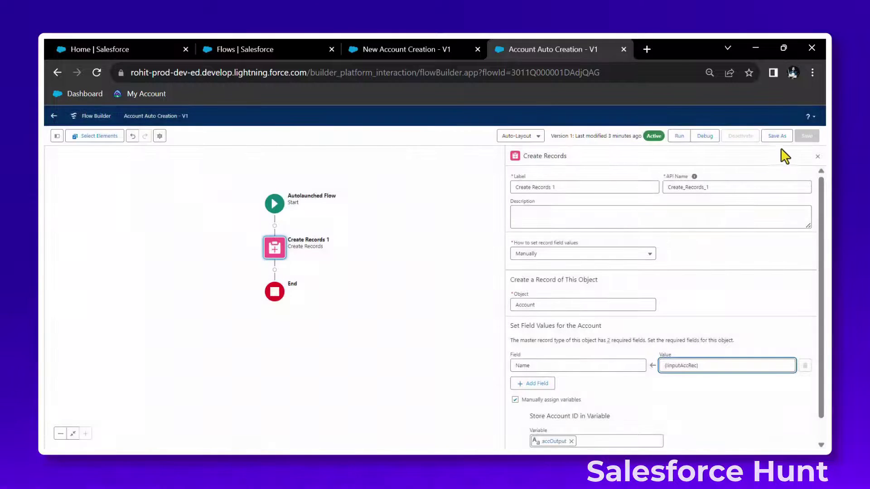
Save Account Auto Creation as a new version and activate it
{"action": "left_click", "coordinate": [777, 136]}
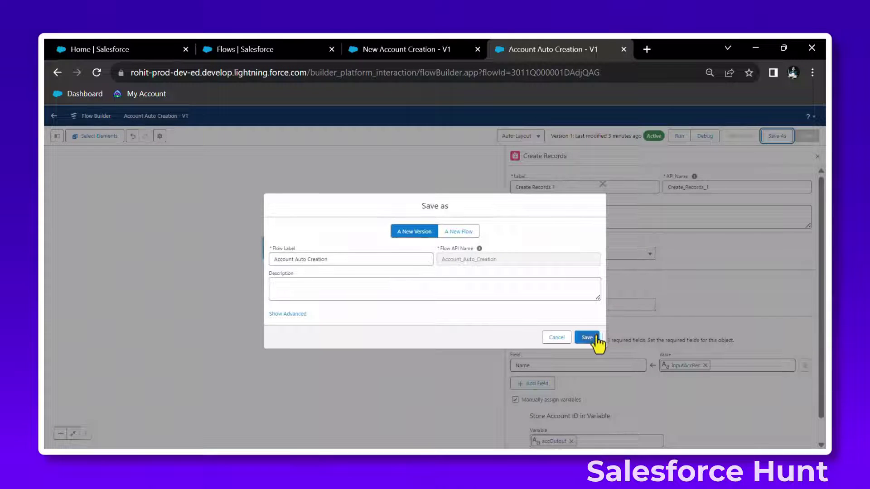
{"action": "left_click", "coordinate": [595, 338]}
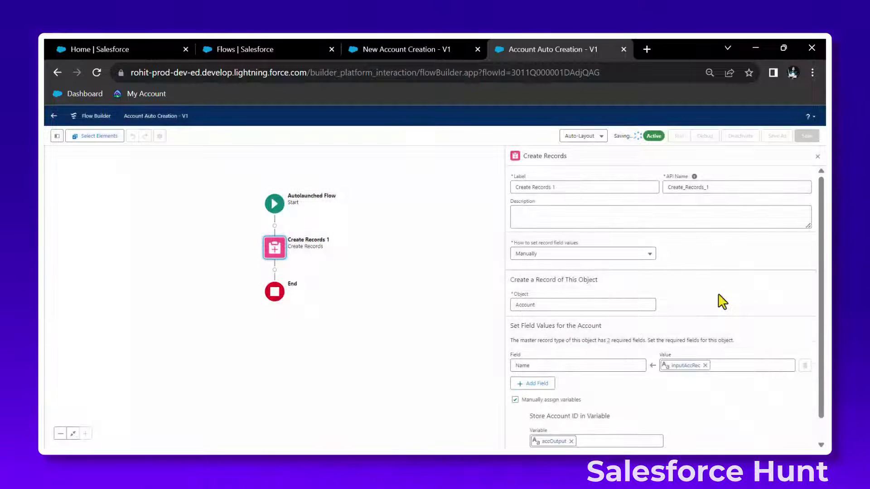
{"action": "left_click", "coordinate": [744, 137]}
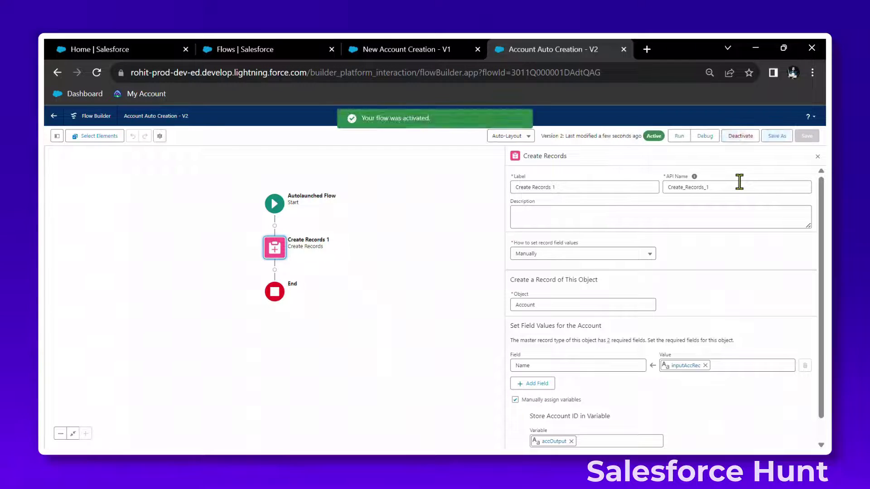
Reload the New Account Creation flow and open the action configuration of the Create Account button in Screen1
{"action": "left_click", "coordinate": [361, 47]}
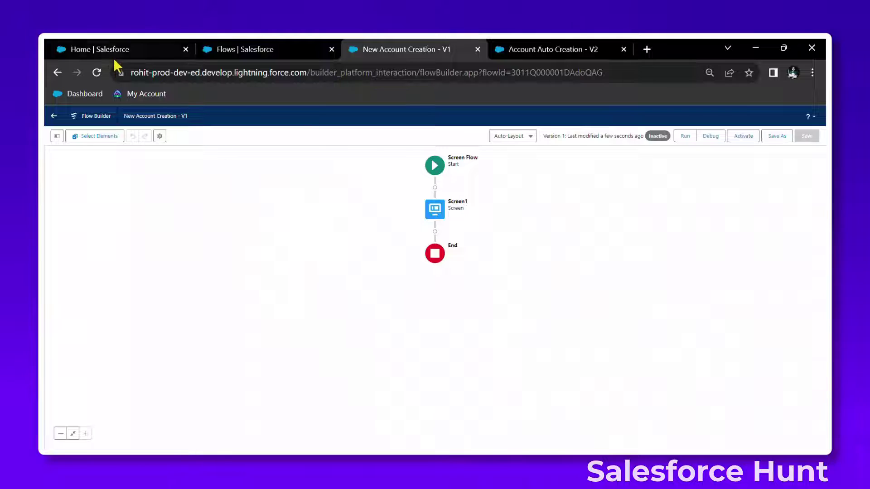
{"action": "left_click", "coordinate": [97, 73]}
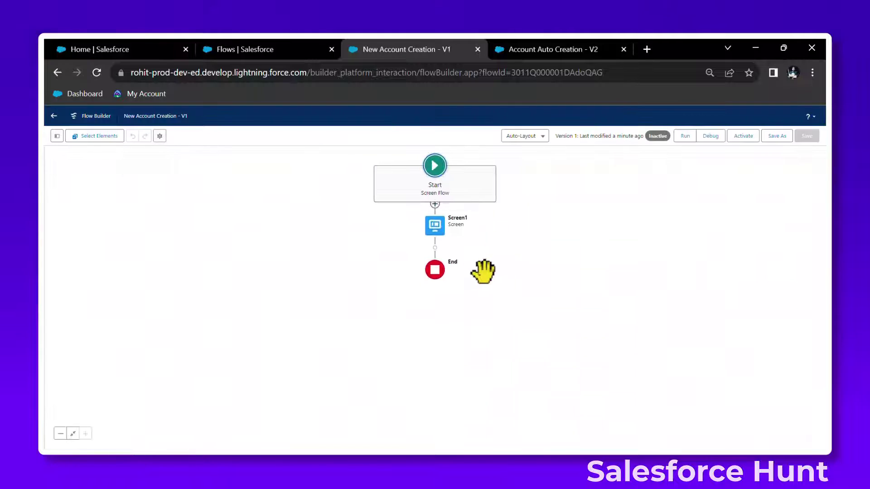
{"action": "double_click", "coordinate": [439, 236]}
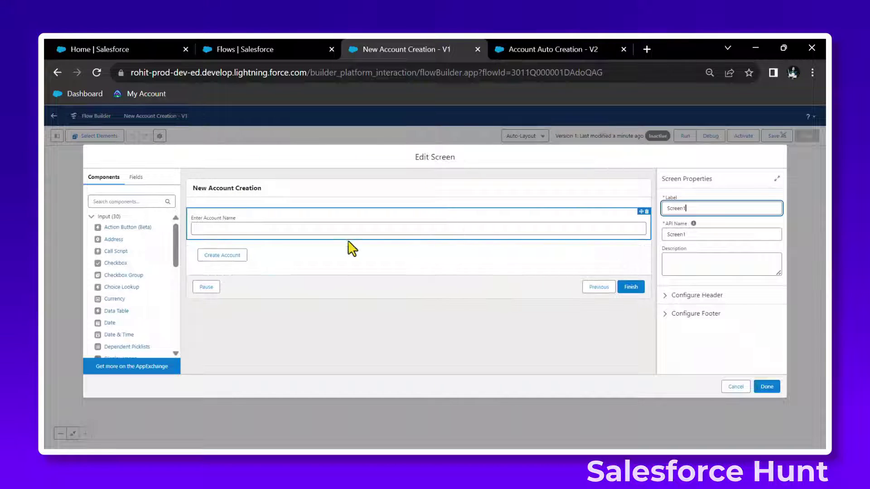
{"action": "left_click", "coordinate": [368, 229]}
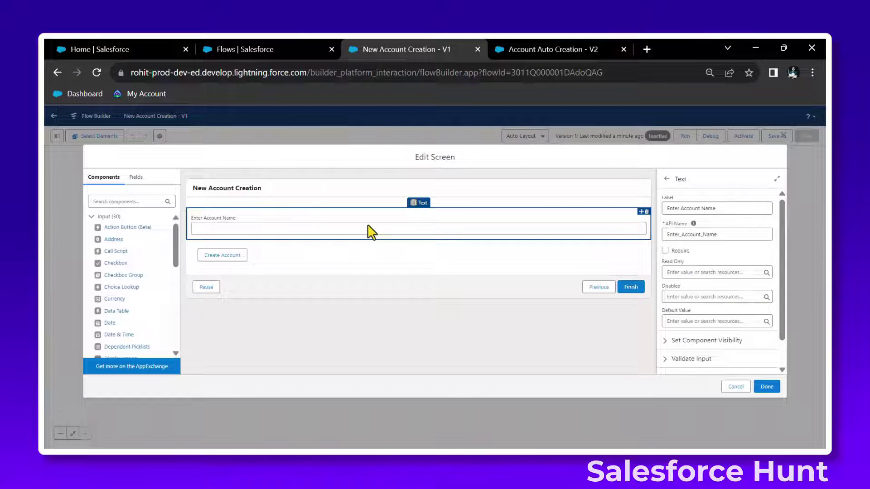
{"action": "left_click", "coordinate": [239, 260]}
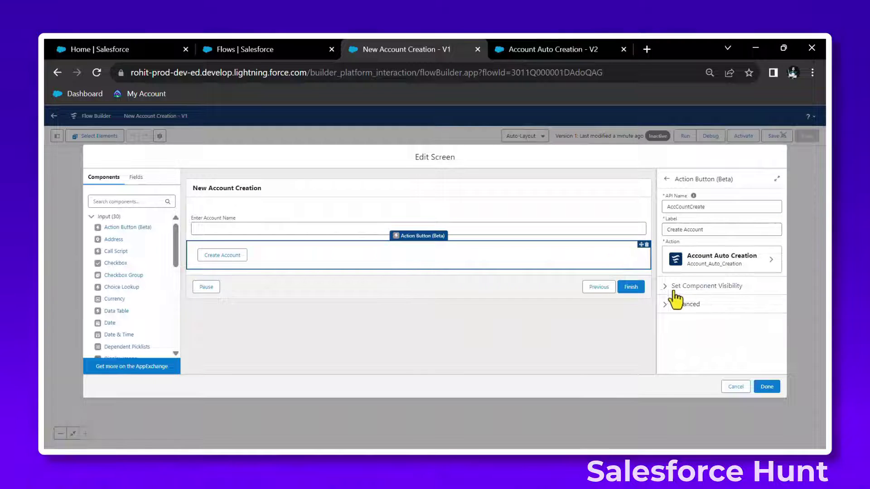
{"action": "left_click", "coordinate": [664, 290]}
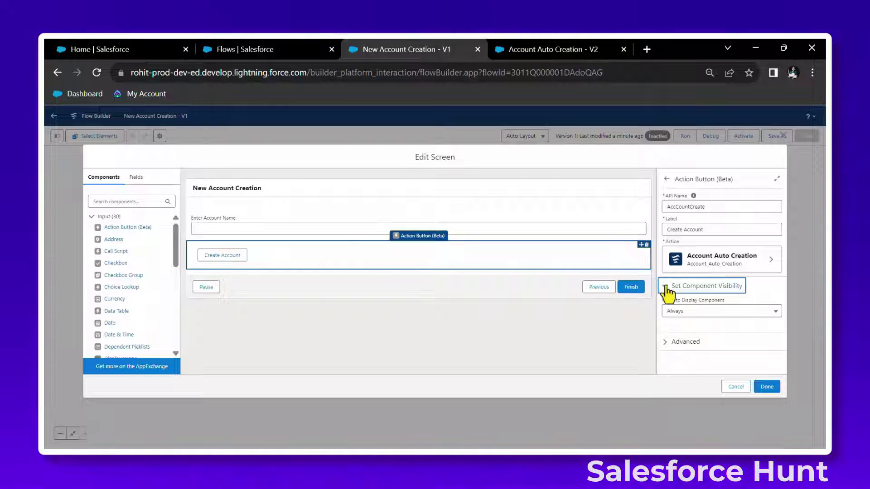
{"action": "left_click", "coordinate": [665, 286]}
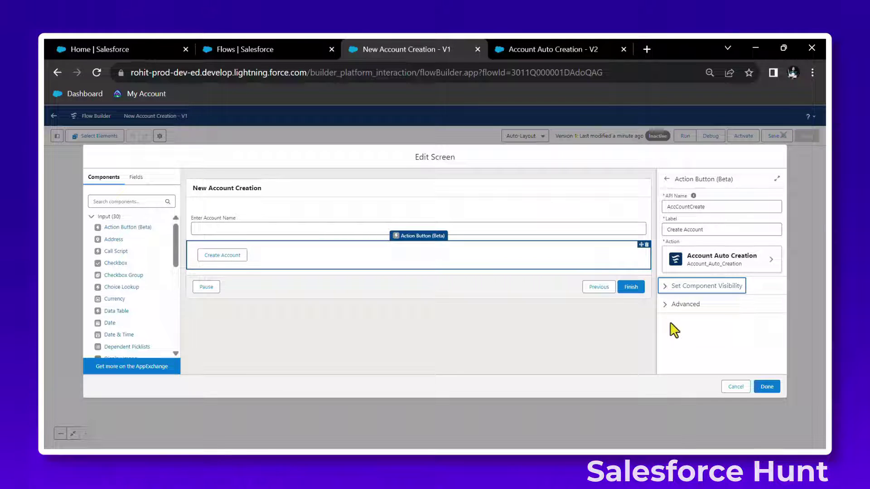
{"action": "left_click", "coordinate": [675, 262]}
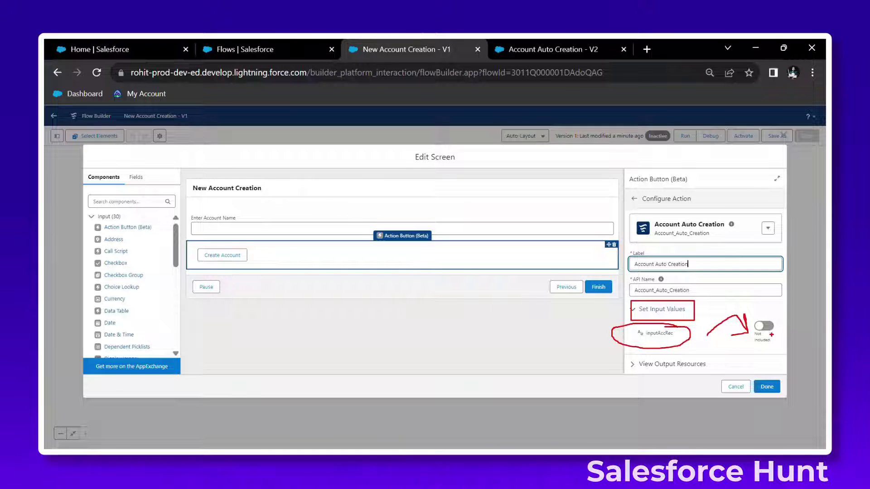
Include the inputAccRec input with Enter_Account_Name as its value, finish the screen element and save the flow
{"action": "left_click", "coordinate": [765, 327]}
{"action": "left_click", "coordinate": [681, 338]}
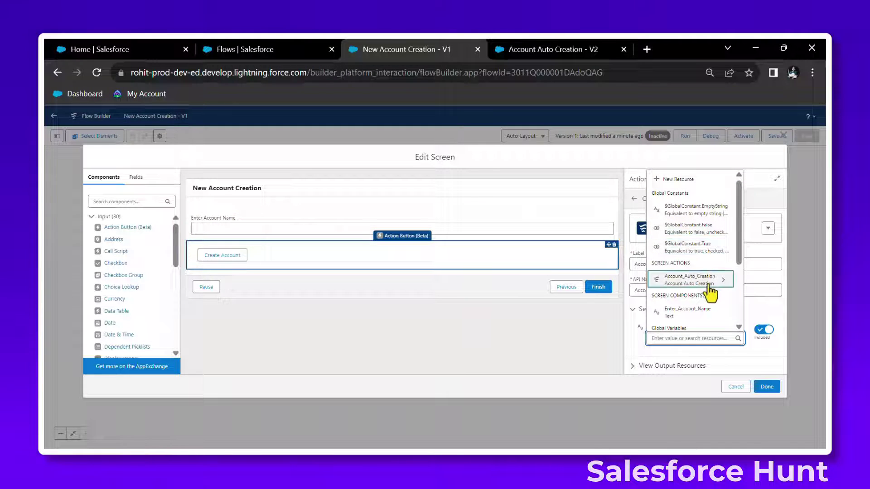
{"action": "left_click", "coordinate": [682, 313]}
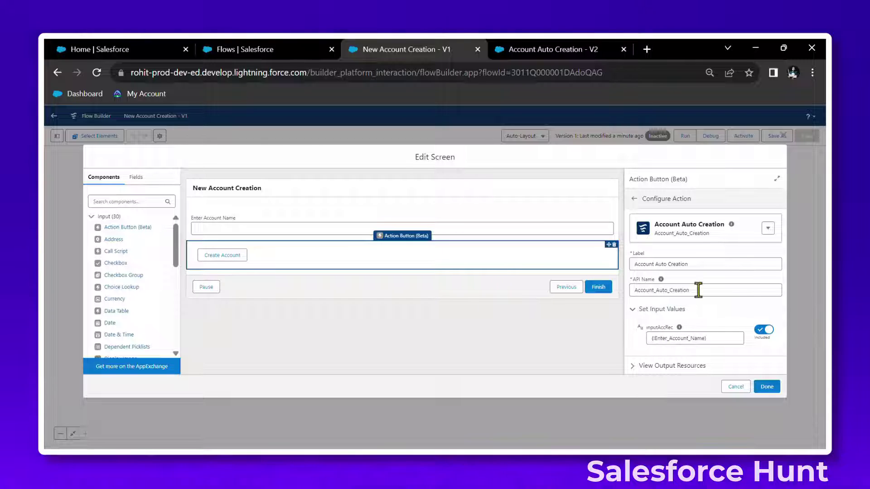
{"action": "left_click", "coordinate": [766, 386]}
{"action": "left_click", "coordinate": [807, 136]}
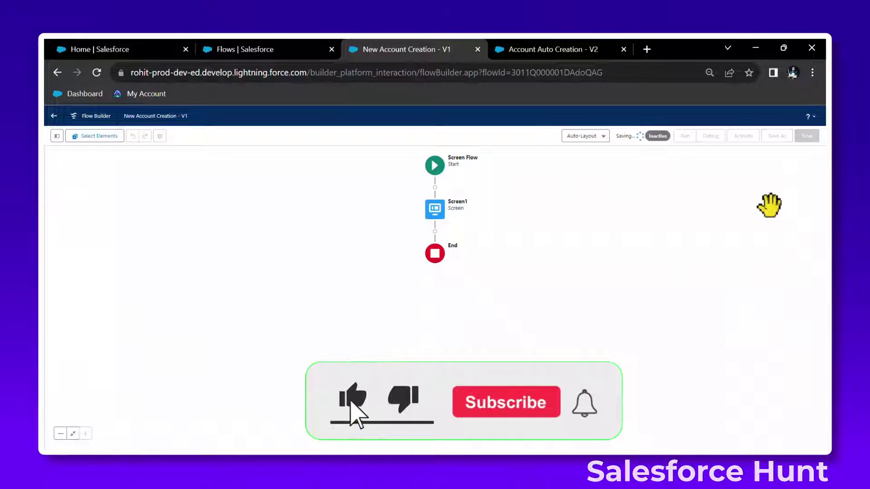
Review the Account Auto Creation flow's record variables and open the New Account Creation flow in debug mode
{"action": "left_click", "coordinate": [528, 51]}
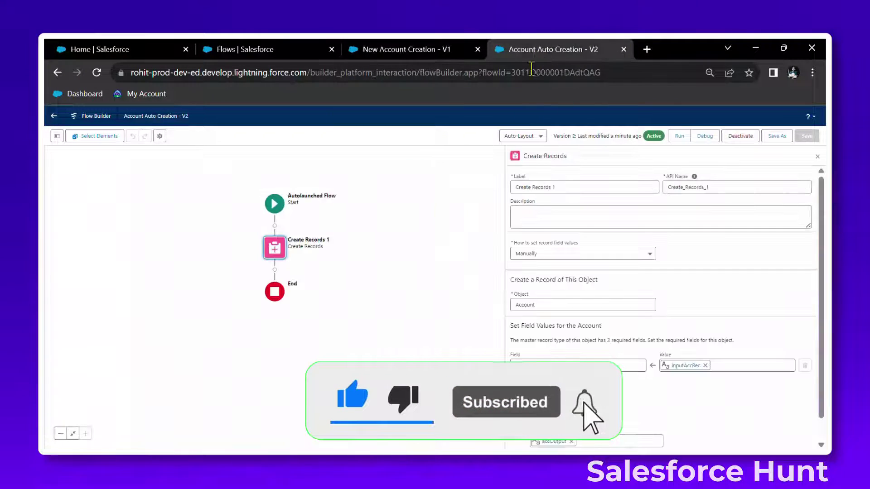
{"action": "scroll", "coordinate": [626, 345], "scroll_direction": "down", "scroll_amount": 1}
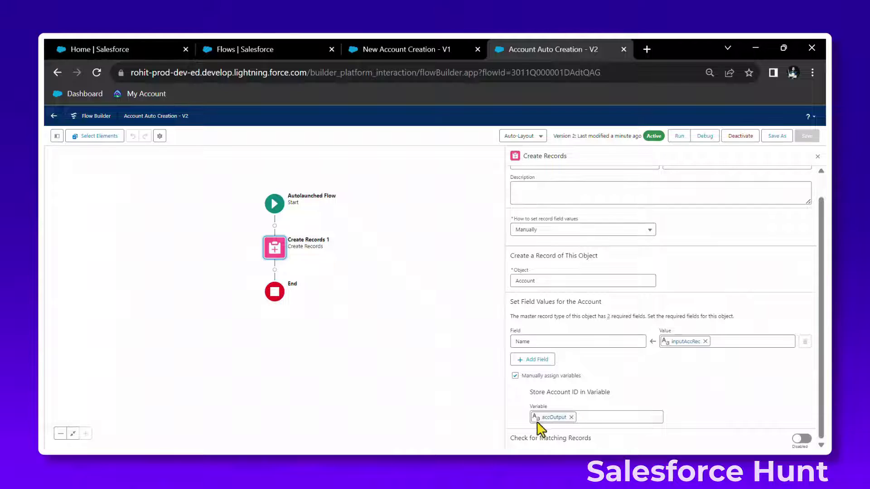
{"action": "left_click", "coordinate": [422, 51]}
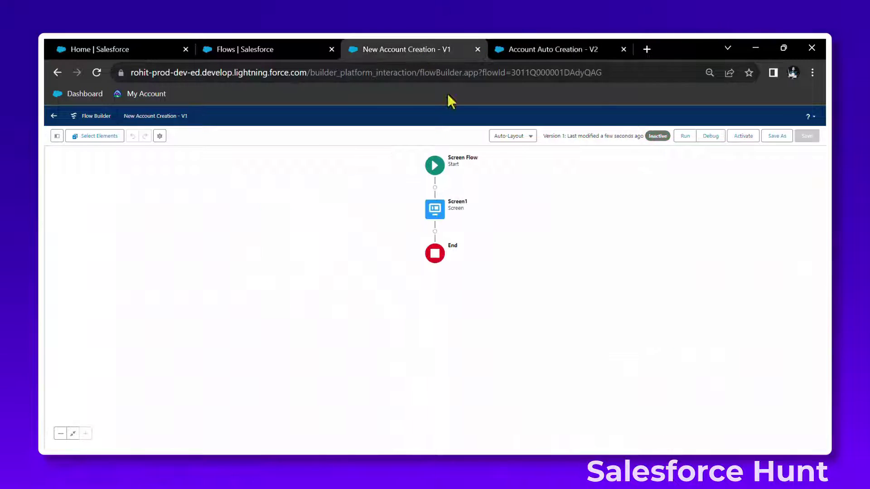
{"action": "left_click", "coordinate": [709, 138]}
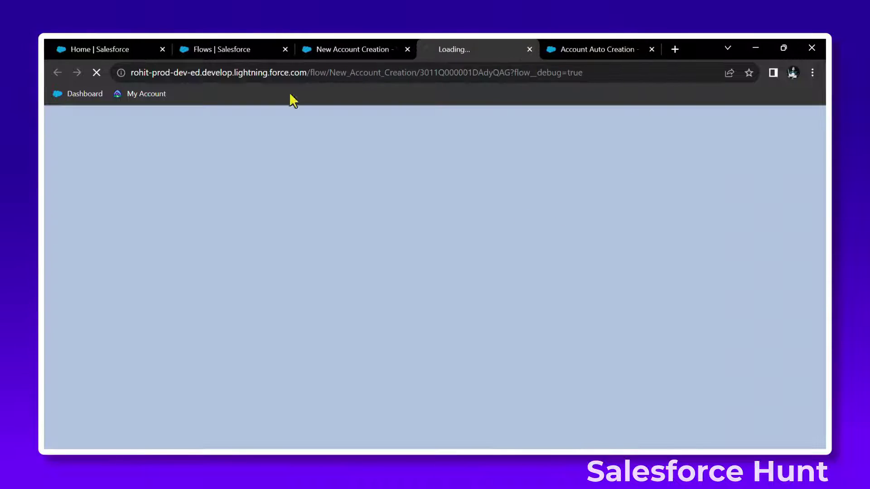
Open the Accounts object from the Setup page and examine the All Accounts list view down to its end
{"action": "left_click", "coordinate": [74, 44]}
{"action": "left_click", "coordinate": [58, 133]}
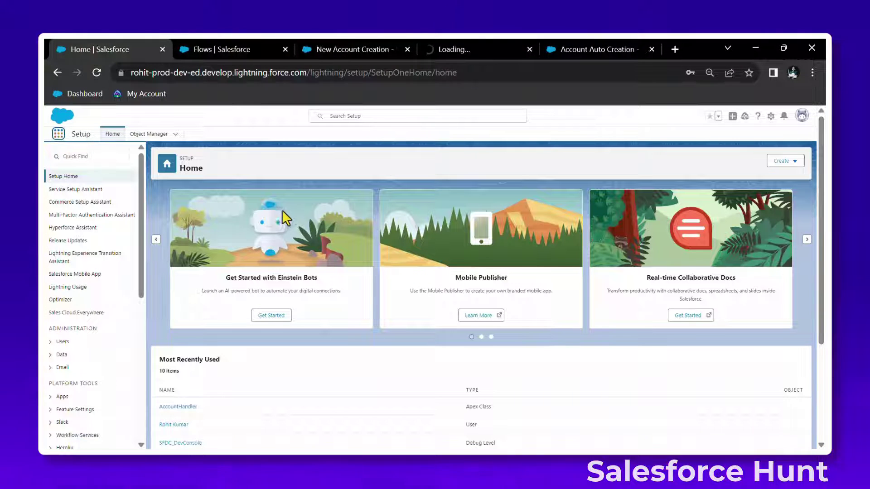
{"action": "type", "text": "acc"}
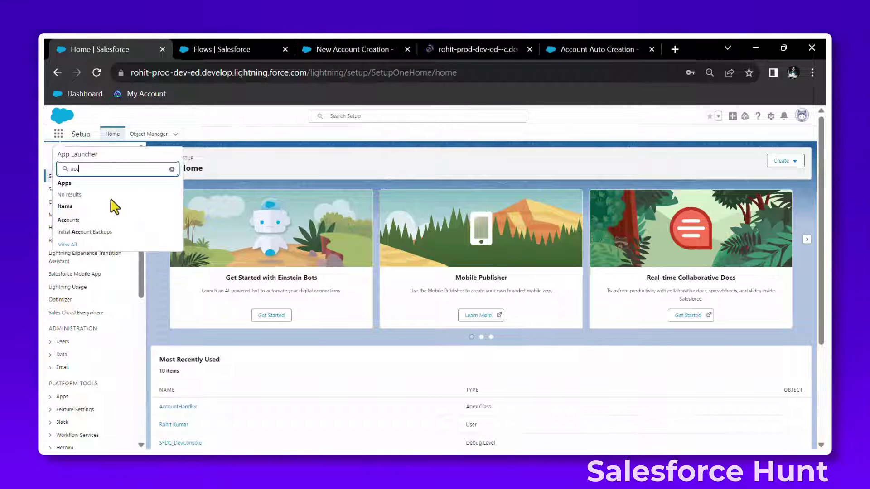
{"action": "left_click", "coordinate": [118, 220]}
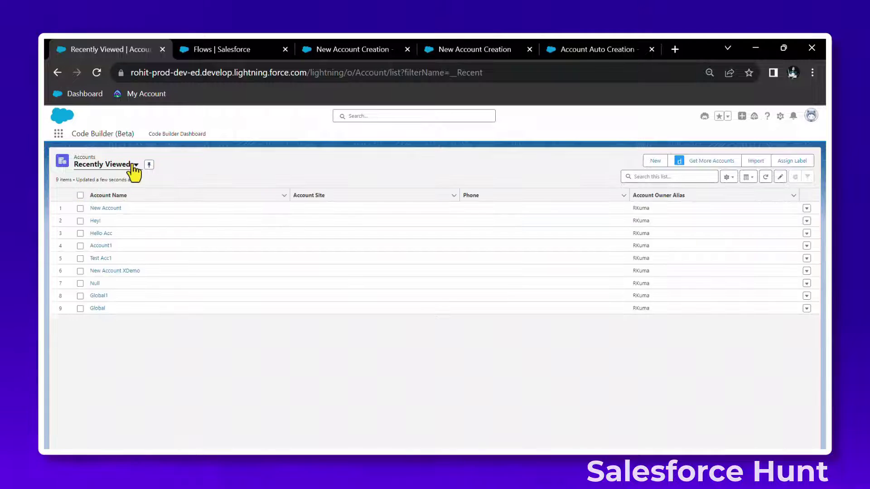
{"action": "left_click", "coordinate": [129, 166]}
{"action": "left_click", "coordinate": [105, 193]}
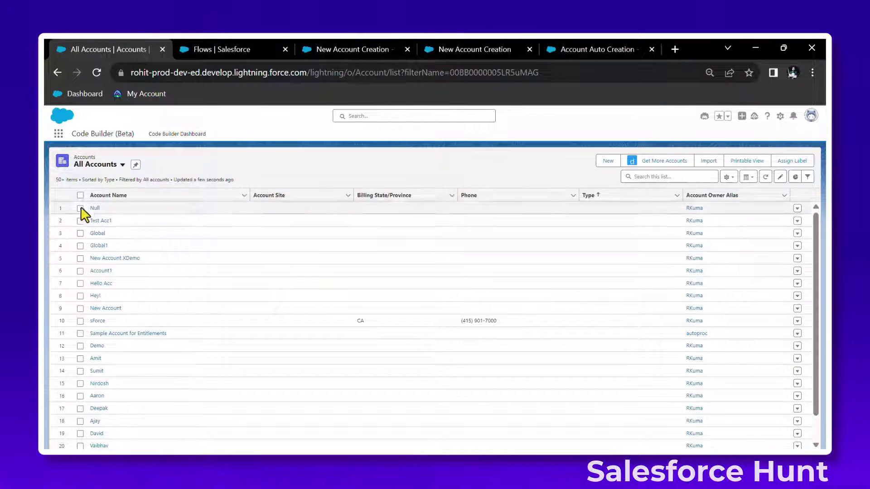
{"action": "scroll", "coordinate": [202, 244], "scroll_direction": "down", "scroll_amount": 10}
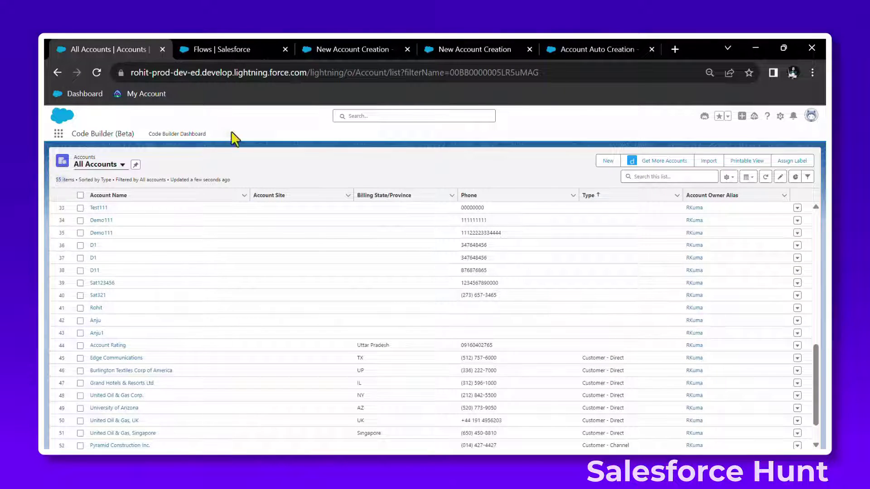
Return to the New Account Creation debug page and start the debug run
{"action": "left_click", "coordinate": [482, 41]}
{"action": "left_click", "coordinate": [603, 359]}
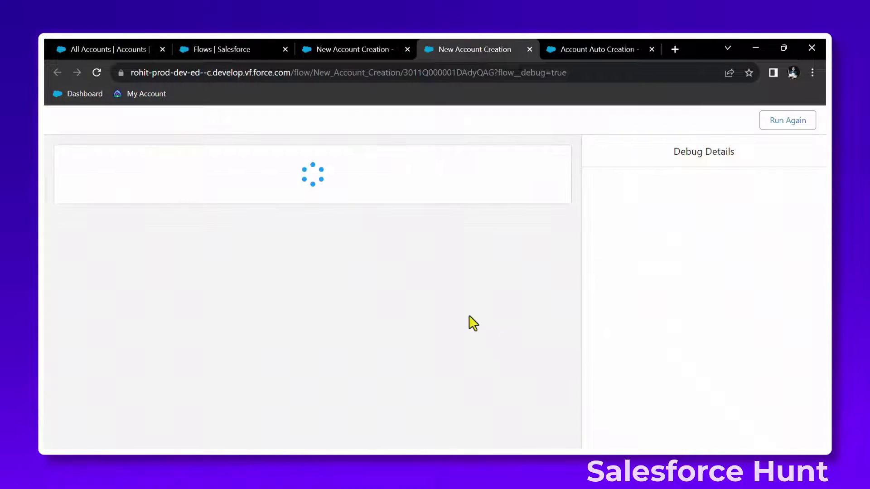
Enter New Account1 as the account name in the debugged flow and run its Create Account action
{"action": "left_click", "coordinate": [136, 205]}
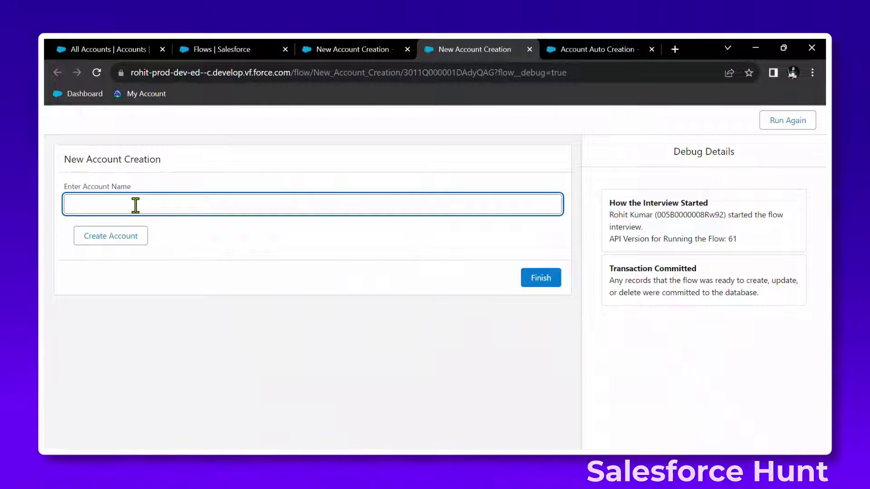
{"action": "type", "text": "New Account1"}
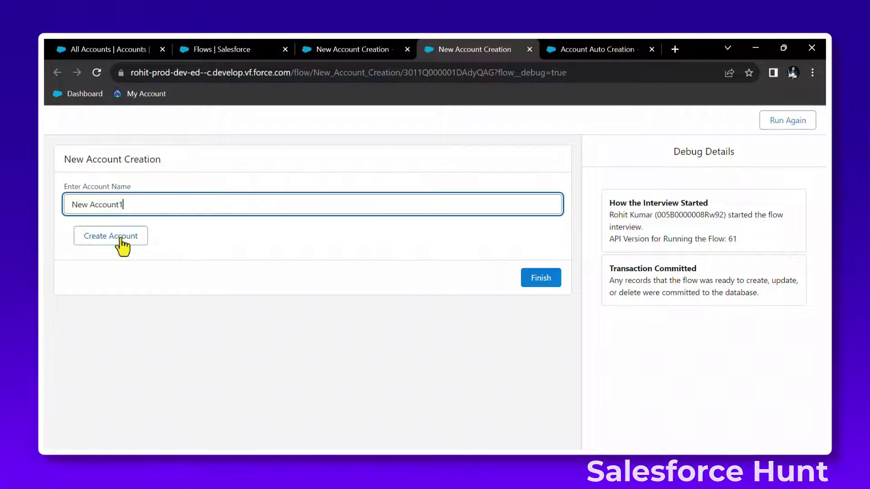
{"action": "left_click", "coordinate": [119, 239]}
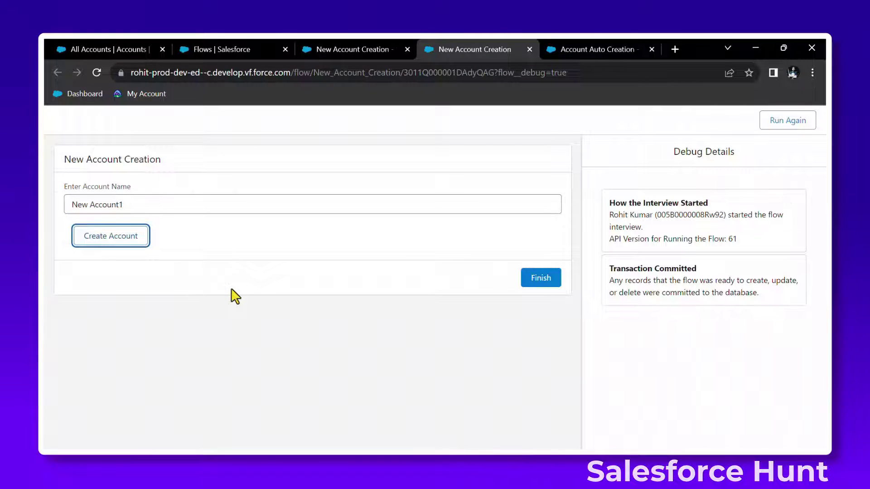
Refresh the All Accounts list view, examine its records for the new account and return to the debug run's details
{"action": "left_click", "coordinate": [136, 50]}
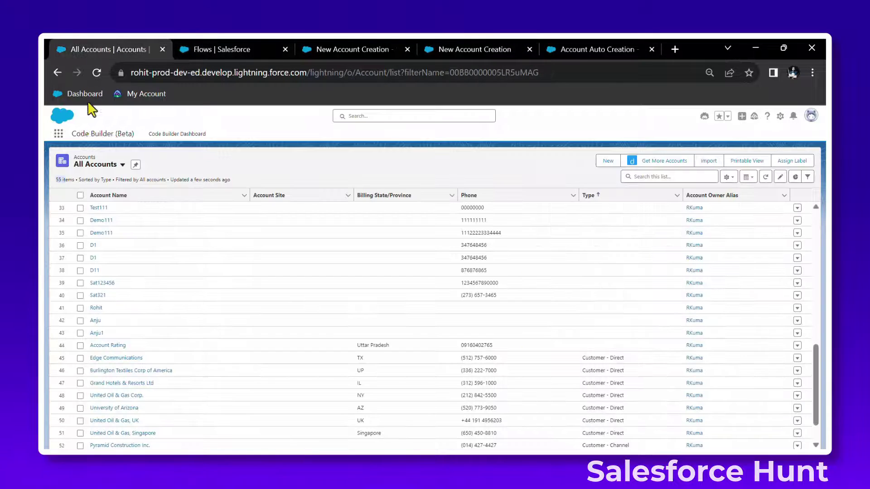
{"action": "left_click", "coordinate": [765, 177]}
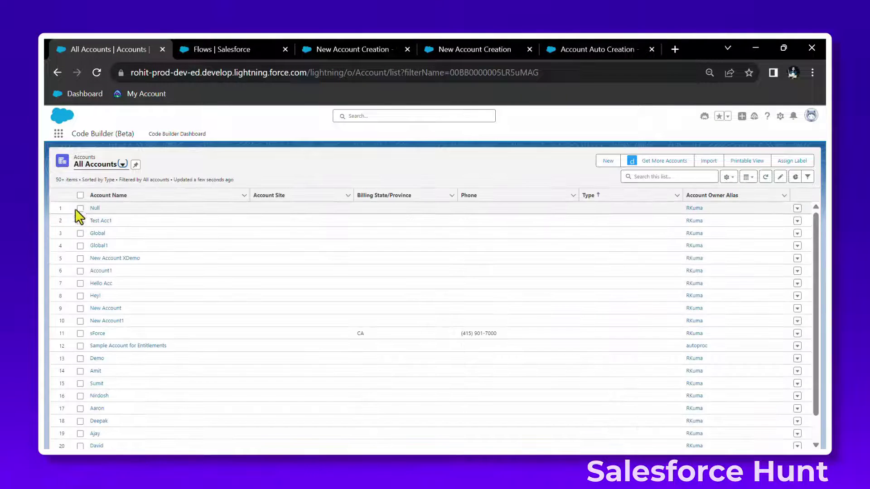
{"action": "scroll", "coordinate": [145, 289], "scroll_direction": "down", "scroll_amount": 8}
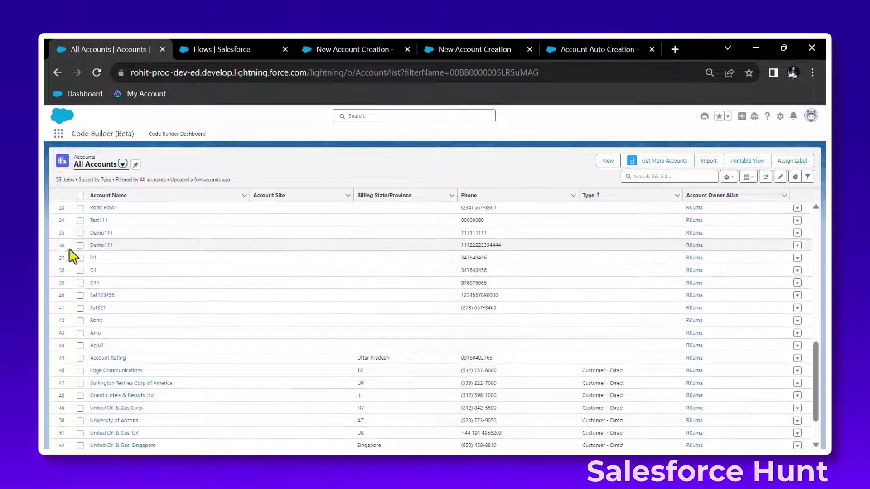
{"action": "scroll", "coordinate": [142, 339], "scroll_direction": "up", "scroll_amount": 9}
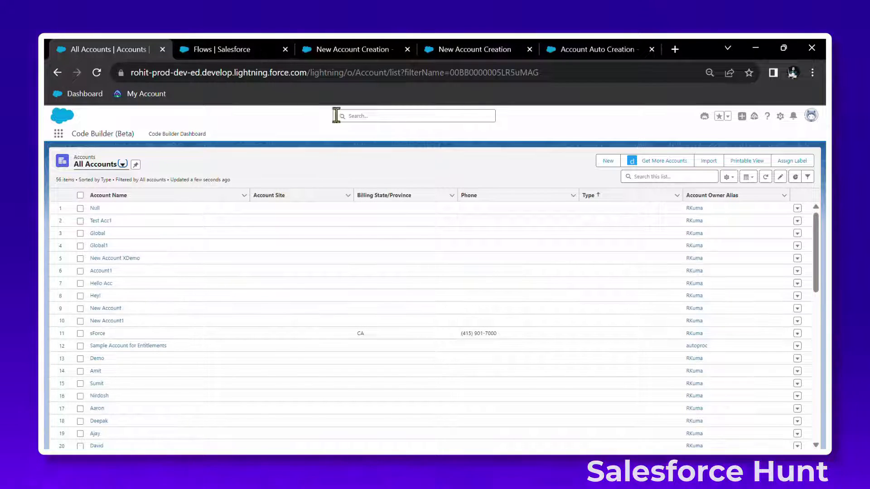
{"action": "left_click", "coordinate": [466, 40]}
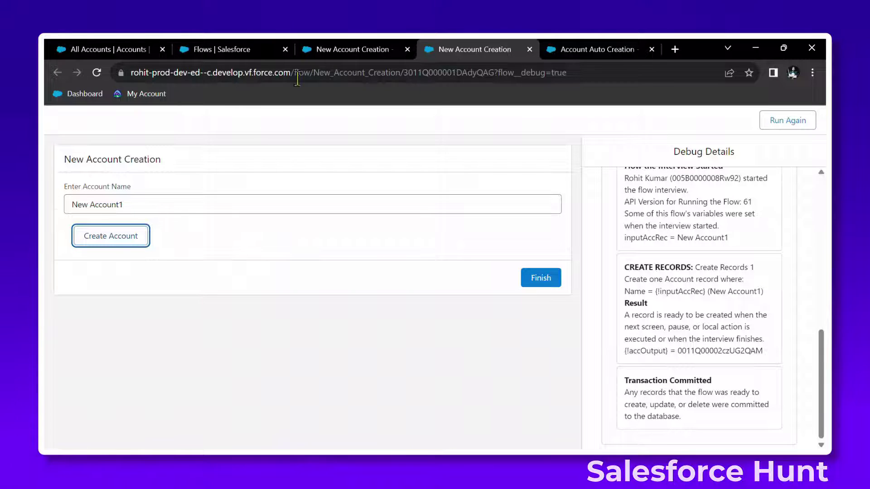
Close the debug page, reopen Screen1 in the New Account Creation flow and add a Display Text component above Enter Account Name
{"action": "middle_click", "coordinate": [443, 49]}
{"action": "left_click", "coordinate": [370, 47]}
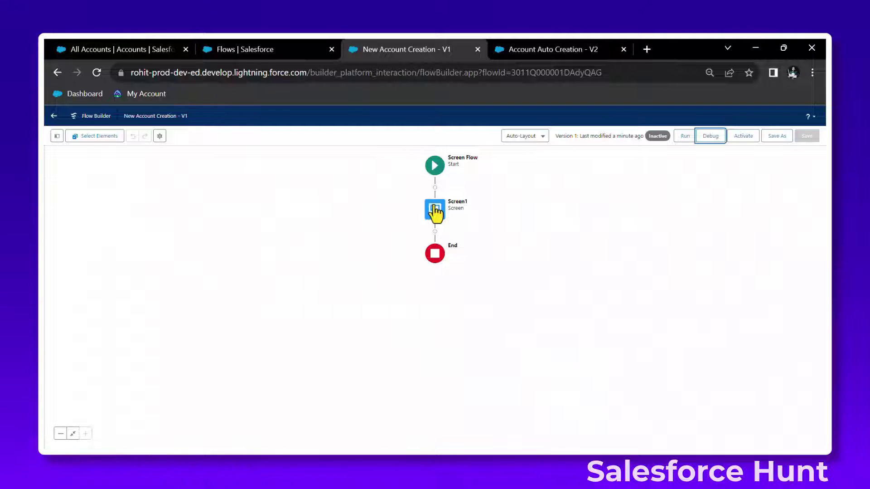
{"action": "left_click", "coordinate": [435, 212]}
{"action": "left_click", "coordinate": [431, 291]}
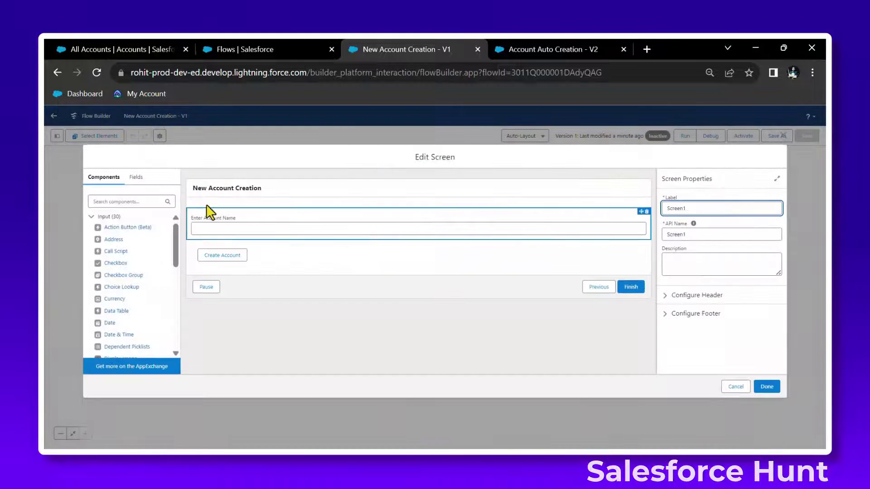
{"action": "left_click", "coordinate": [122, 204]}
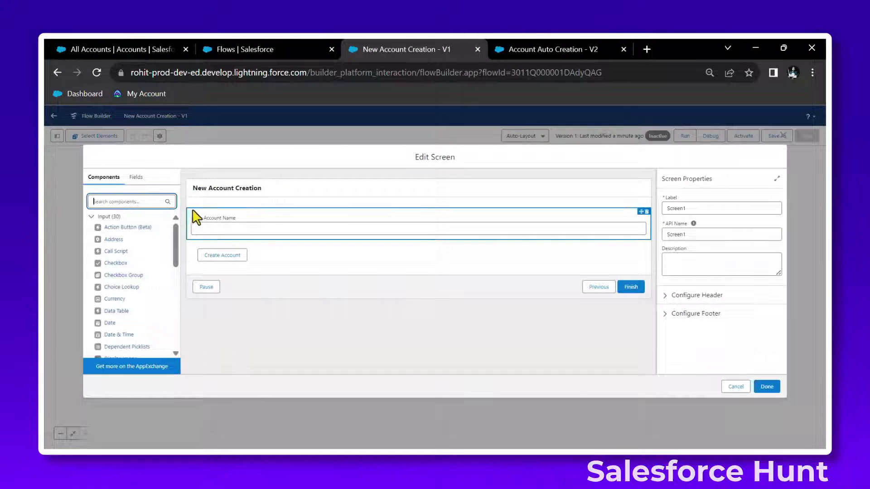
{"action": "type", "text": "dis"}
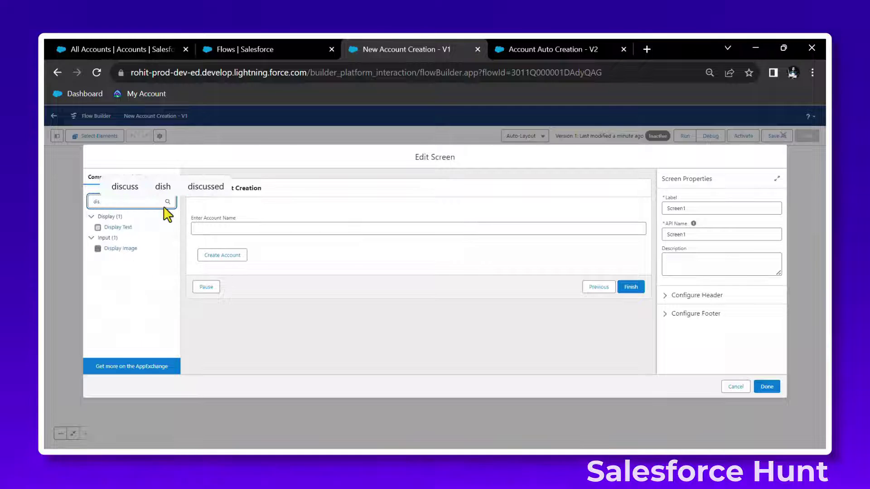
{"action": "left_click_drag", "start_coordinate": [119, 228], "coordinate": [209, 212]}
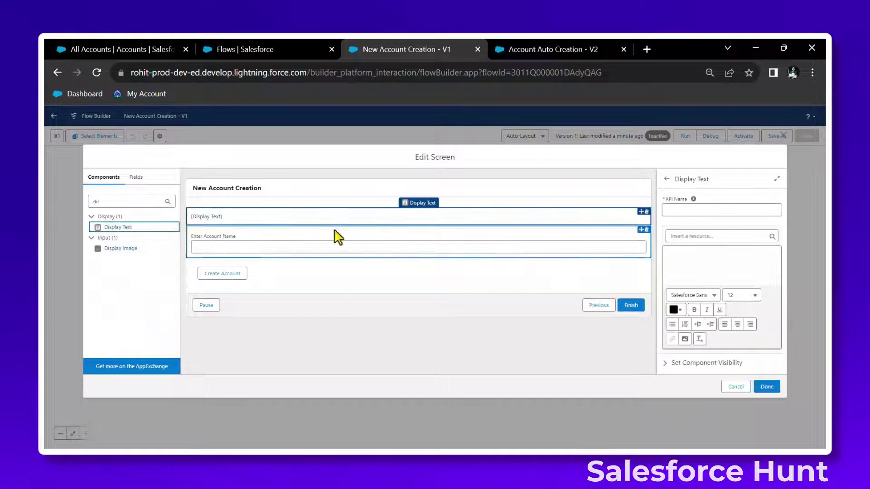
Set the Display Text component's API name to CreateAccRecord
{"action": "left_click", "coordinate": [674, 208]}
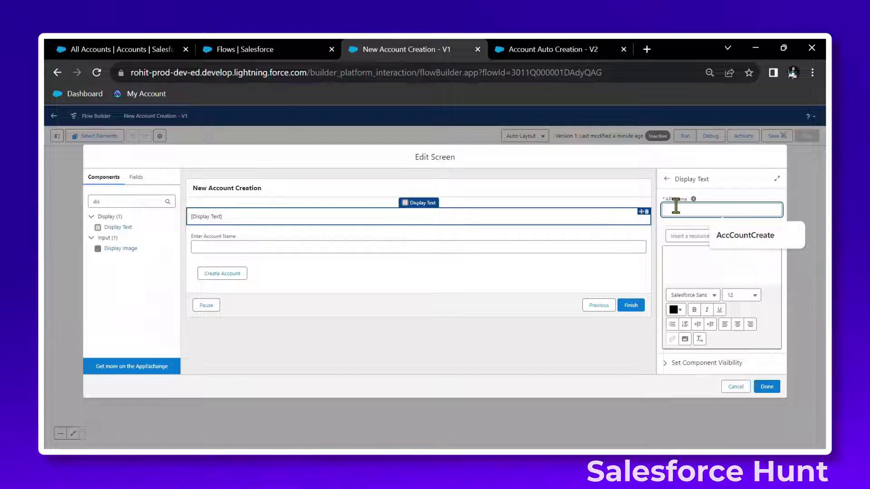
{"action": "type", "text": "Ac"}
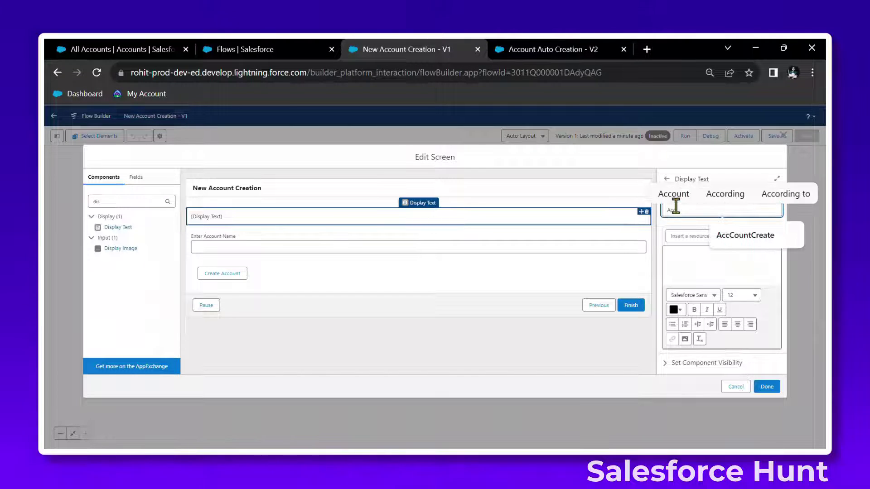
{"action": "key", "text": "BackSpace"}
{"action": "key", "text": "BackSpace"}
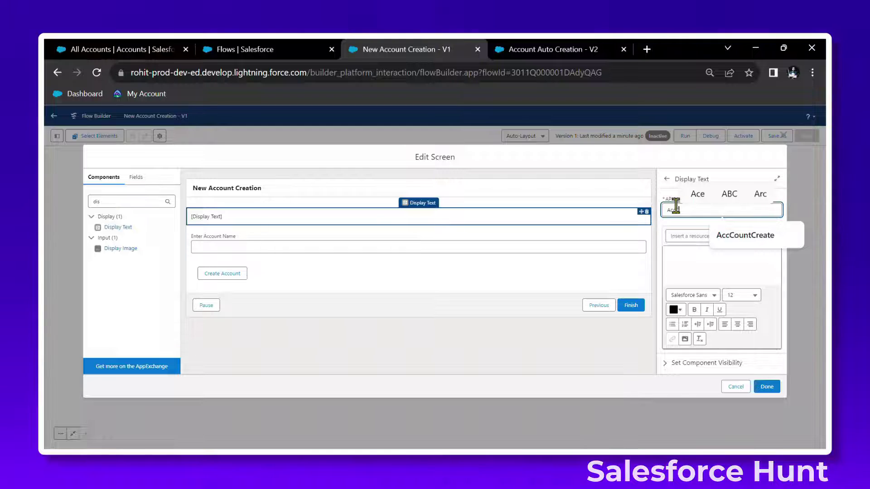
{"action": "type", "text": "Cr"}
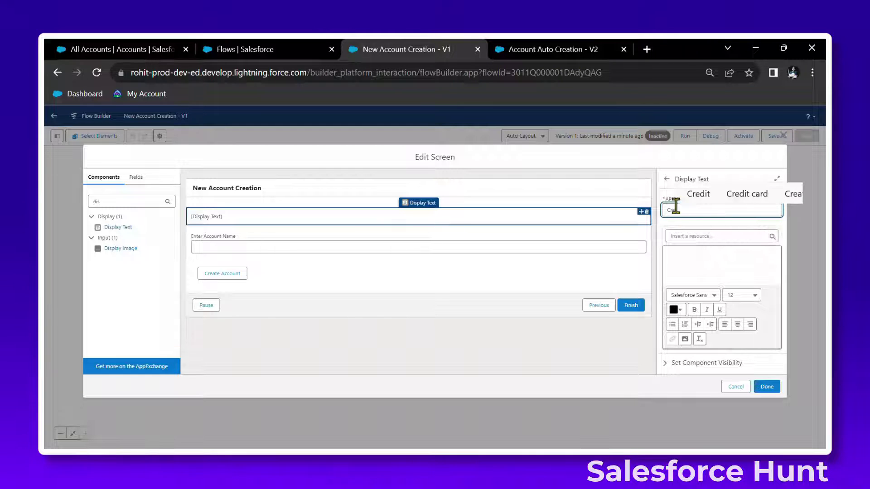
{"action": "type", "text": "eateAccRecord"}
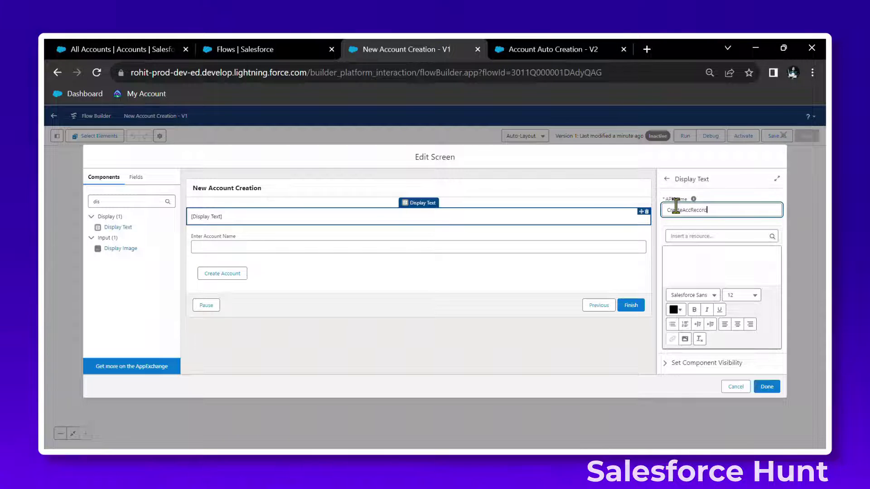
{"action": "key", "text": "Tab"}
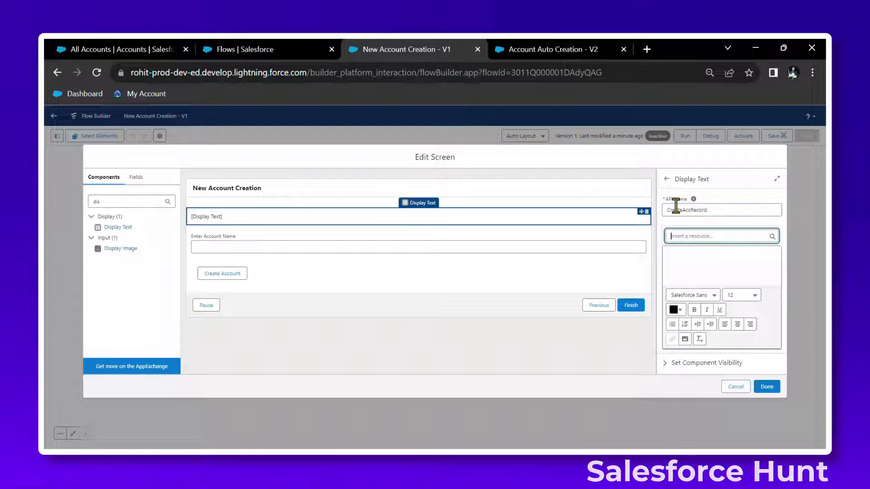
Enter Create Account as the display text, centre it and set its font size to 26
{"action": "left_click", "coordinate": [693, 270]}
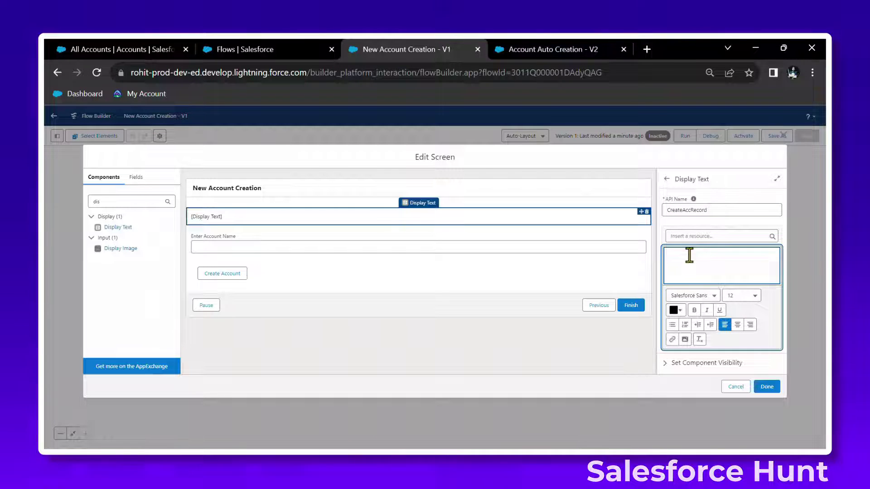
{"action": "type", "text": "Create Account"}
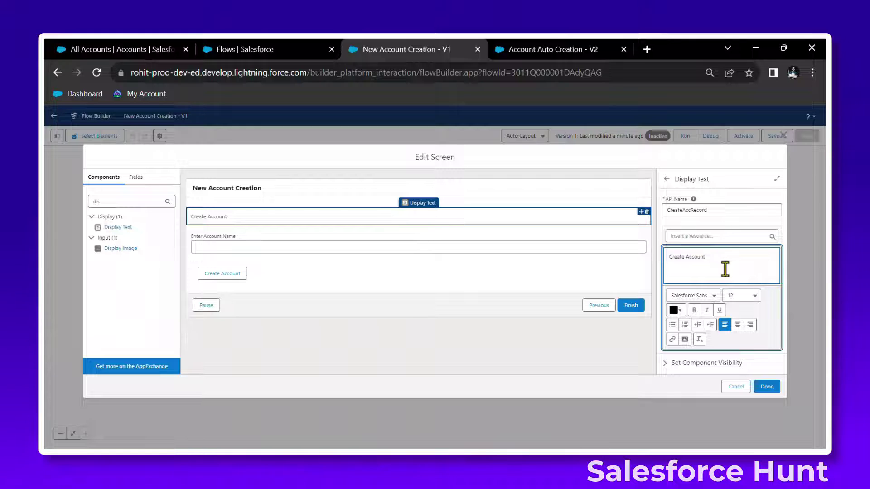
{"action": "left_click_drag", "start_coordinate": [719, 258], "coordinate": [660, 262]}
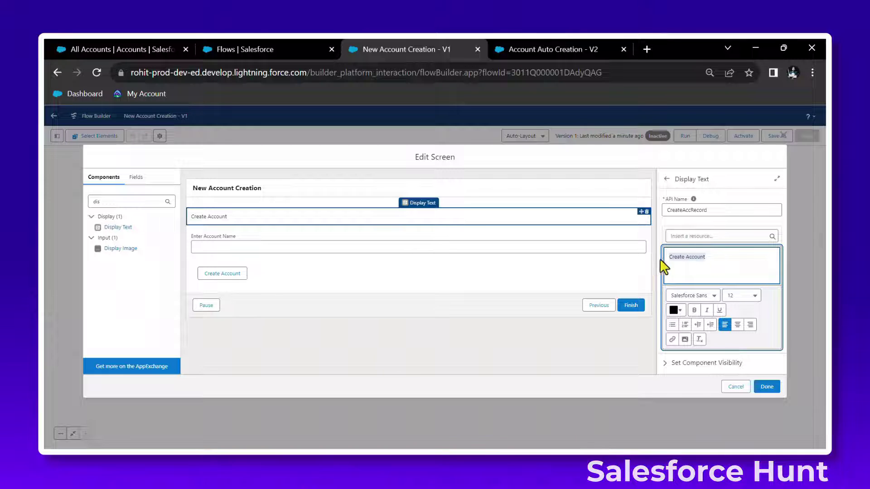
{"action": "left_click", "coordinate": [738, 321]}
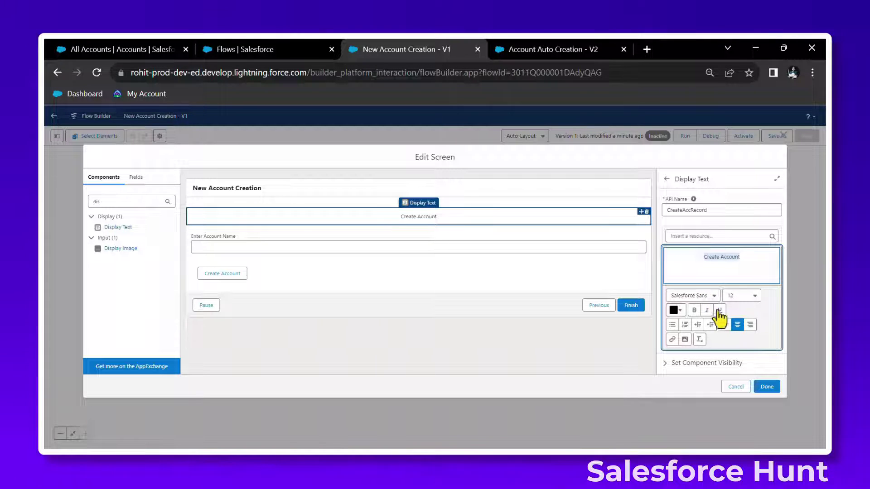
{"action": "left_click", "coordinate": [752, 296]}
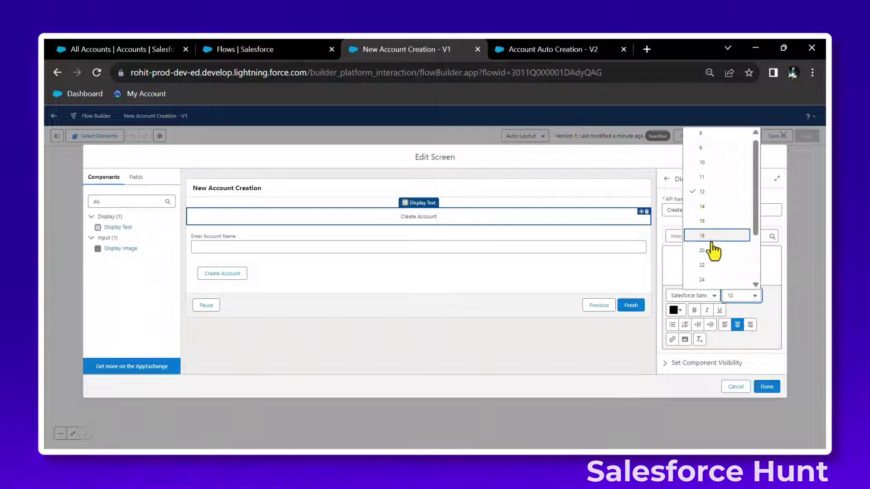
{"action": "left_click", "coordinate": [702, 237]}
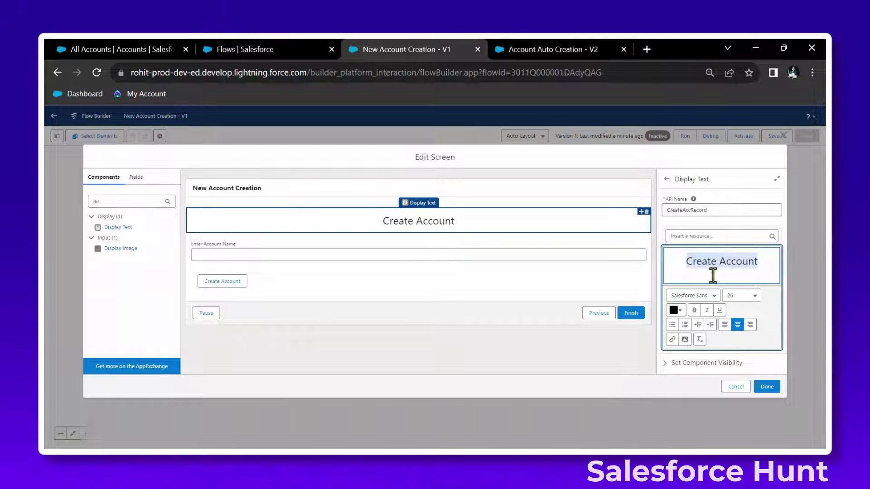
Add a line above the Create Account heading and insert the $Label resource Flow_Warning_Message on it
{"action": "left_click", "coordinate": [677, 260]}
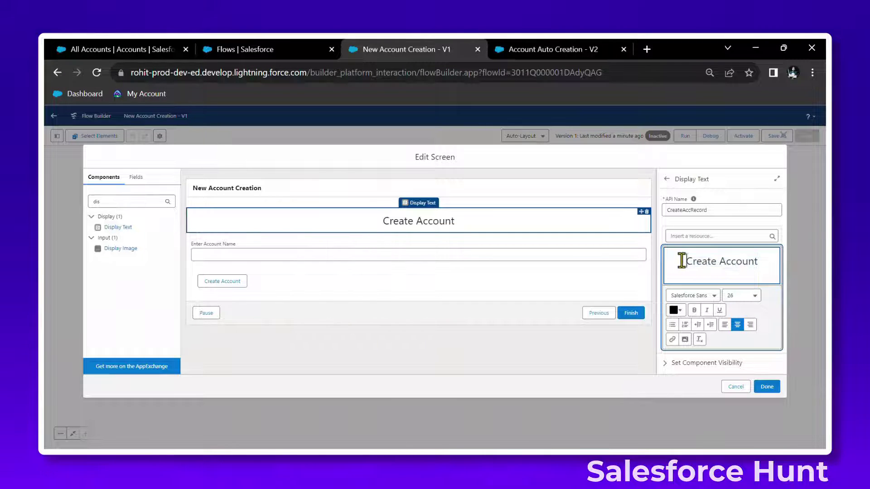
{"action": "key", "text": "Return"}
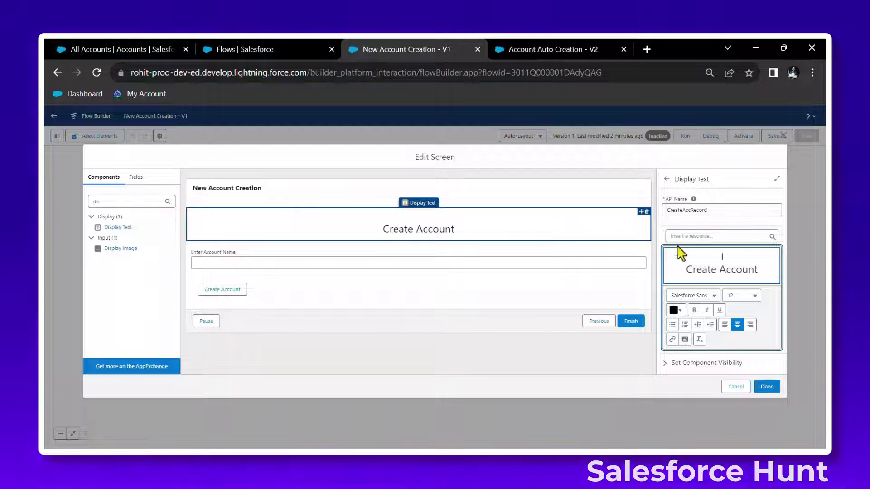
{"action": "left_click", "coordinate": [691, 236]}
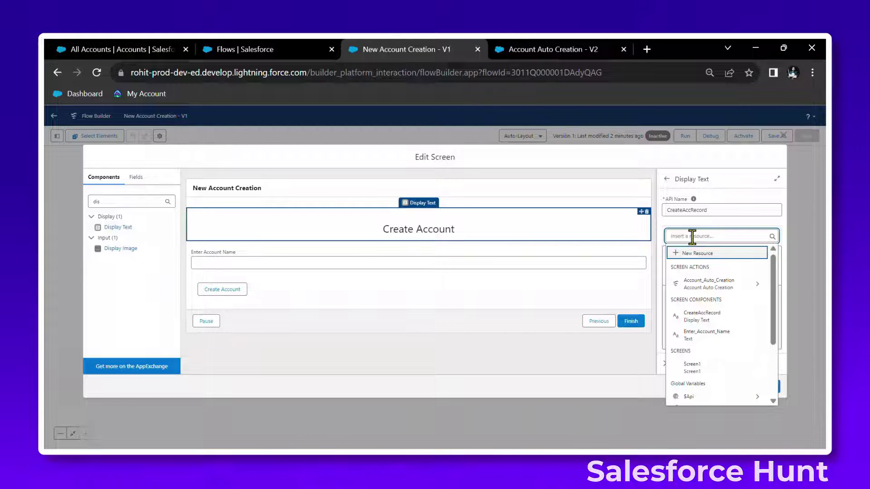
{"action": "scroll", "coordinate": [720, 331], "scroll_direction": "down", "scroll_amount": 2}
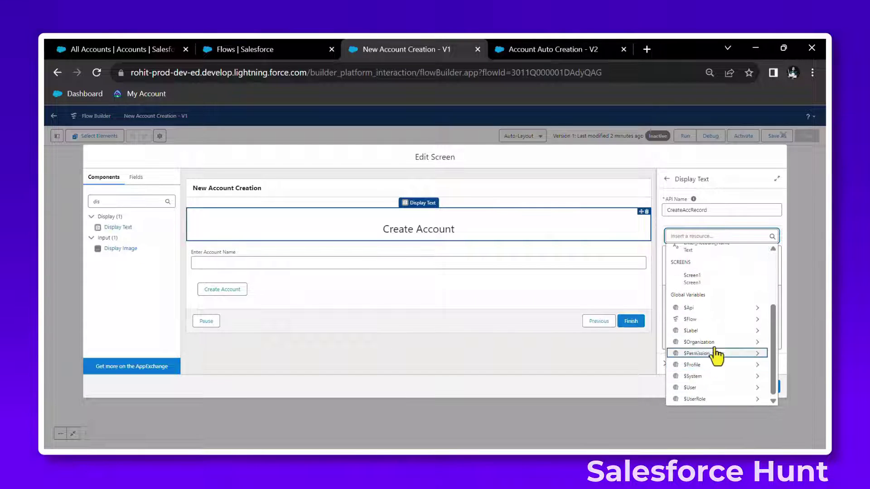
{"action": "left_click", "coordinate": [716, 331]}
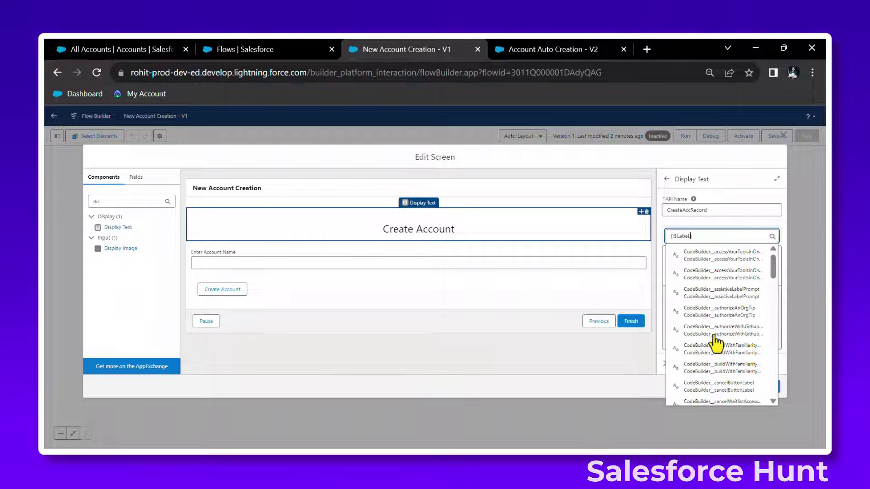
{"action": "type", "text": "warn"}
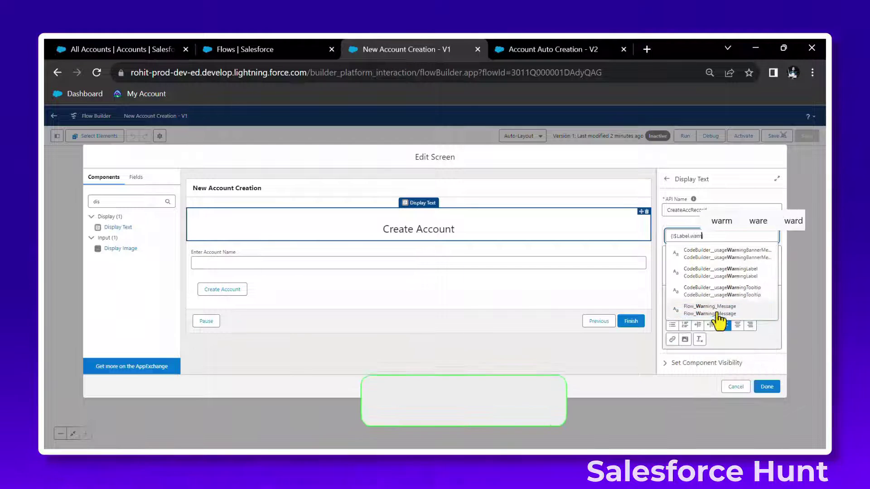
{"action": "left_click", "coordinate": [717, 312]}
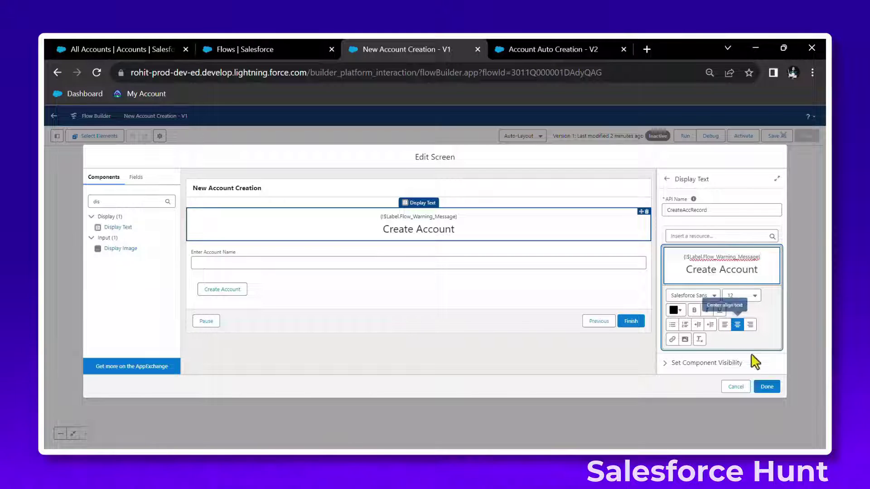
Finish editing the screen element, save the flow and open it in debug mode
{"action": "left_click", "coordinate": [767, 389]}
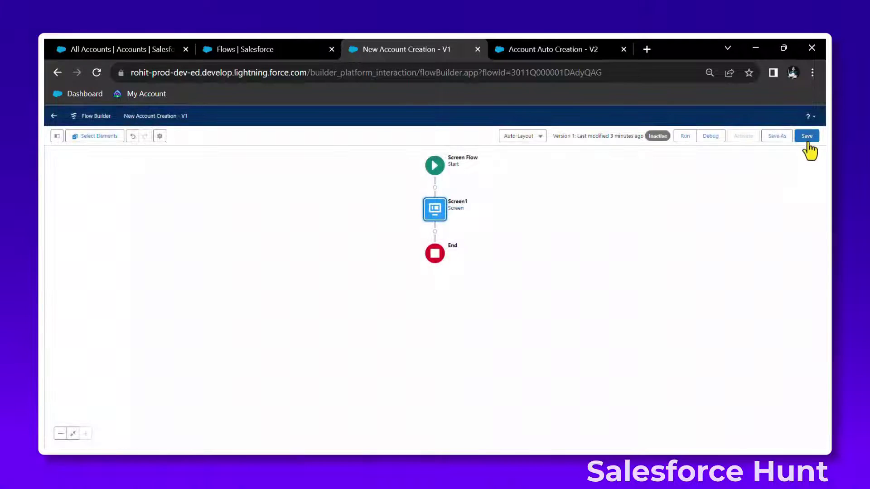
{"action": "left_click", "coordinate": [807, 138]}
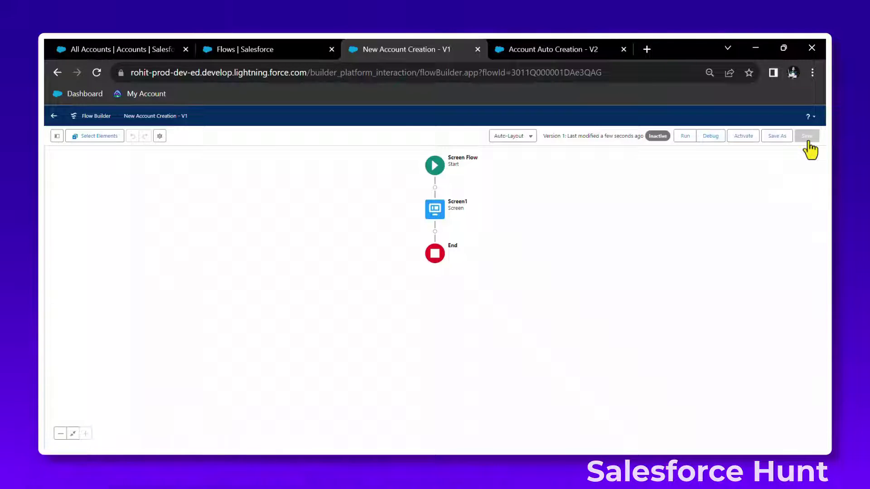
{"action": "left_click", "coordinate": [711, 137]}
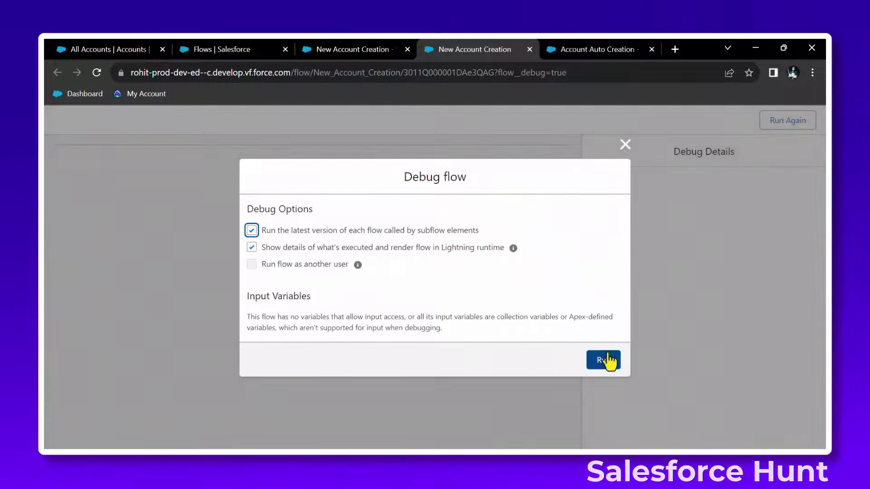
Run the flow in debug mode to check the Create Account heading, and close the debug page
{"action": "left_click", "coordinate": [604, 361]}
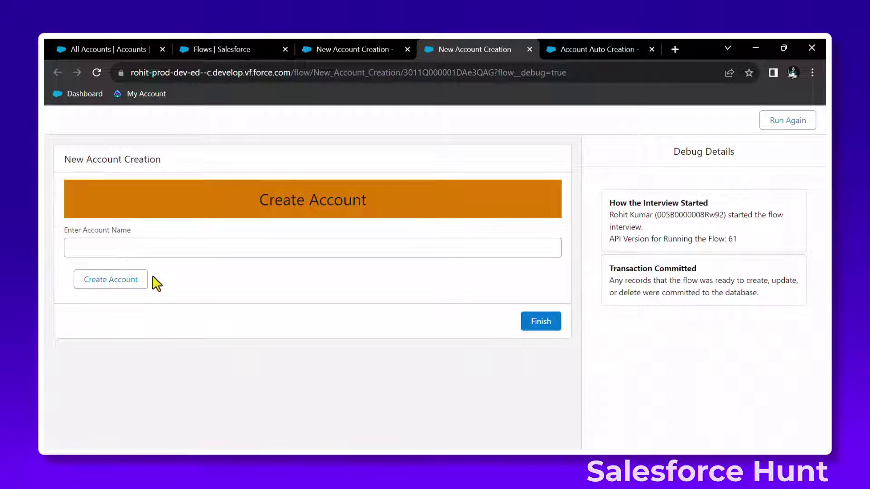
{"action": "left_click", "coordinate": [528, 49]}
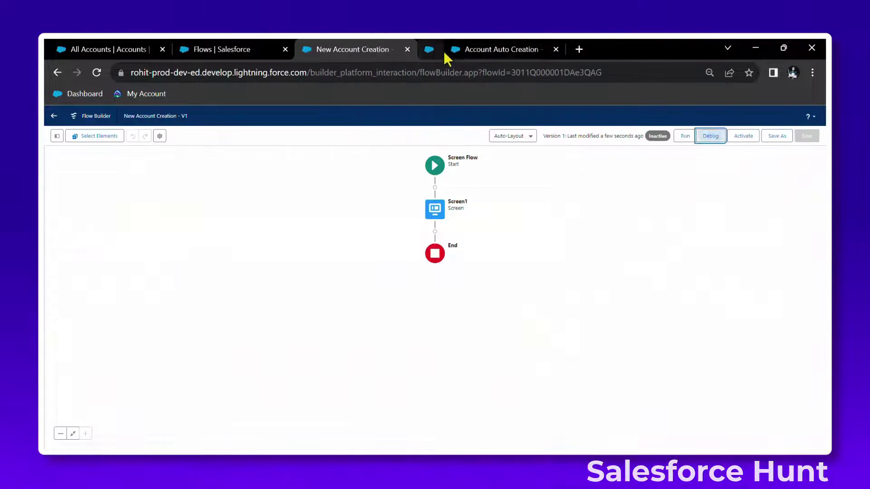
Reopen the Screen1 element and add a Display Text component below the Create Account button with the API name Success
{"action": "double_click", "coordinate": [442, 218]}
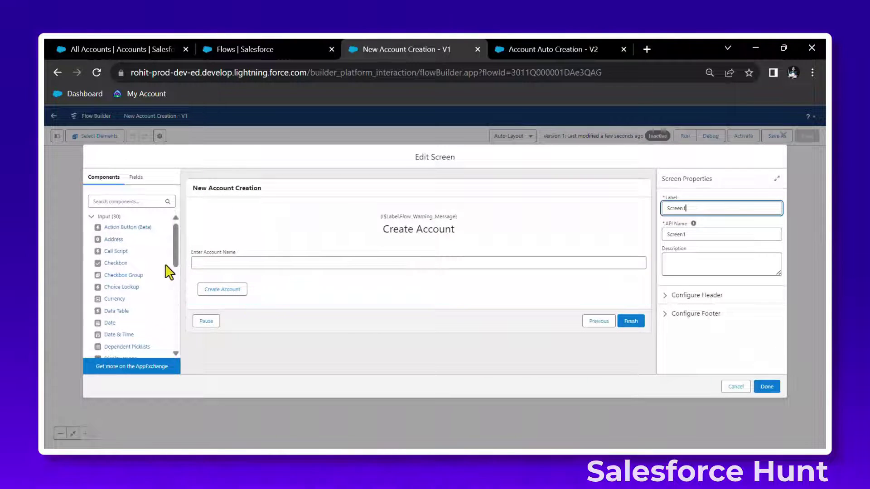
{"action": "left_click", "coordinate": [120, 205]}
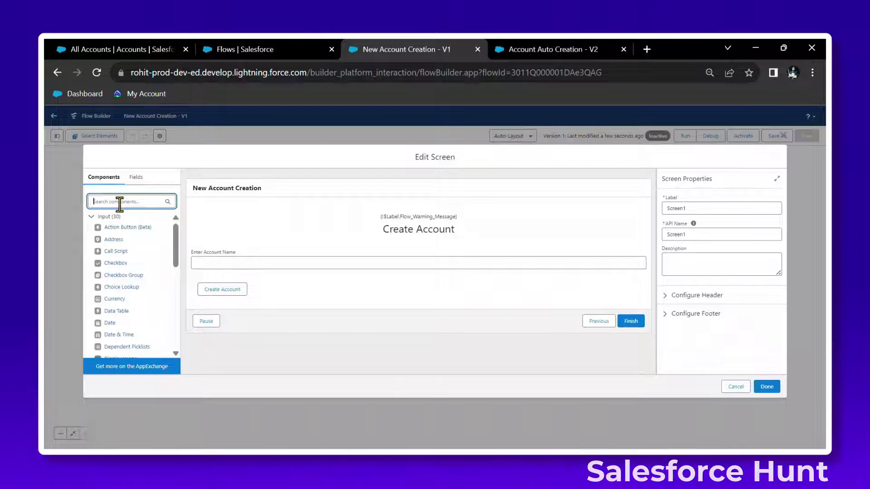
{"action": "type", "text": "dis"}
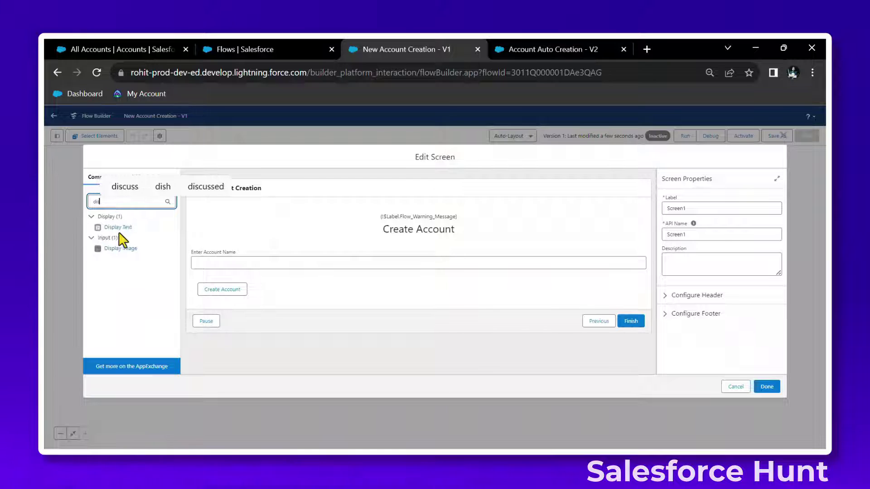
{"action": "left_click_drag", "start_coordinate": [119, 227], "coordinate": [240, 302]}
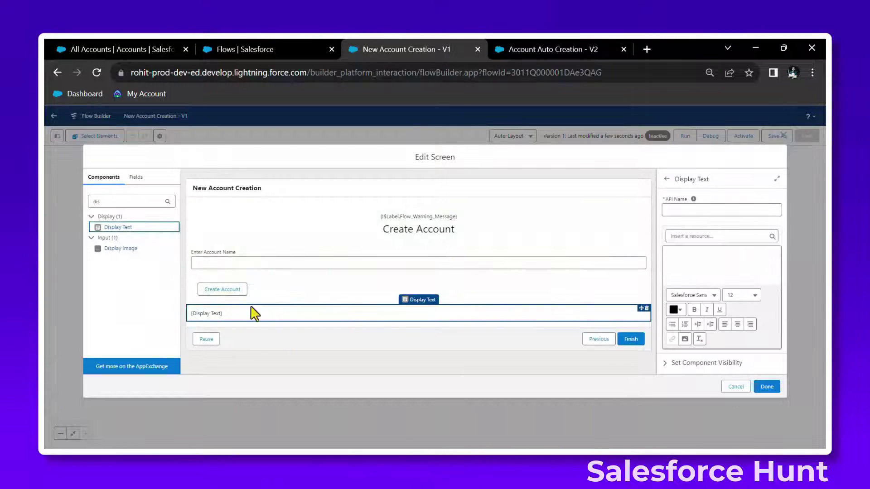
{"action": "left_click", "coordinate": [678, 210]}
{"action": "type", "text": "Success"}
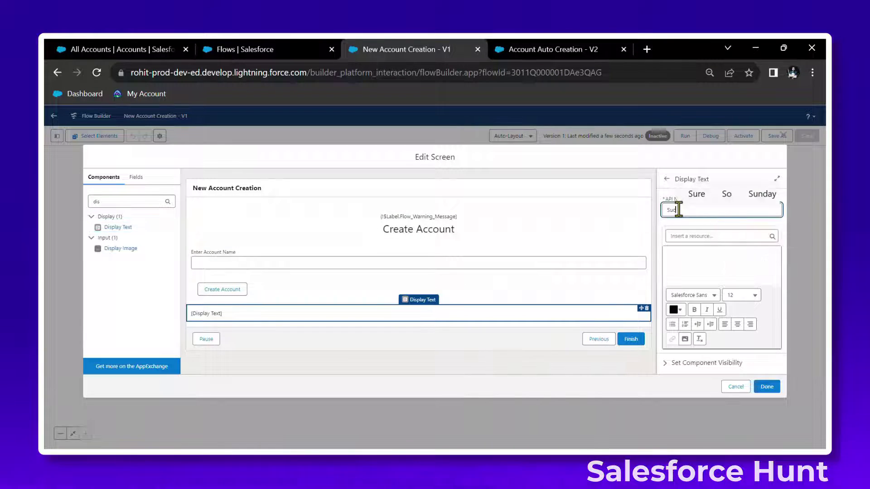
Insert the $Label resource Flow_Success_Msg into the Success component's display text
{"action": "left_click", "coordinate": [720, 266]}
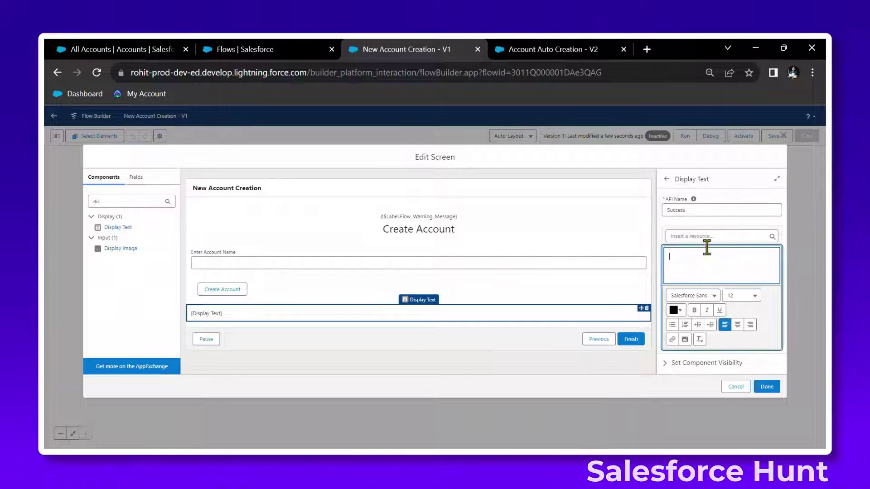
{"action": "left_click", "coordinate": [702, 236]}
{"action": "scroll", "coordinate": [720, 355], "scroll_direction": "down", "scroll_amount": 5}
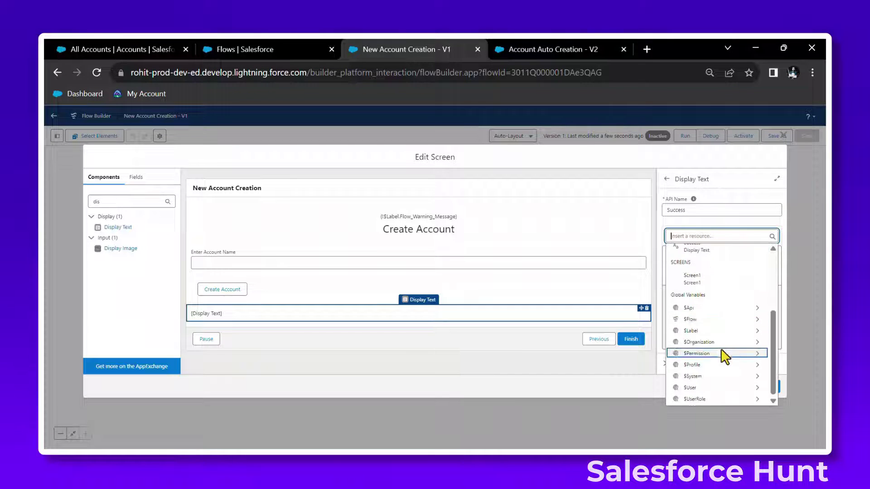
{"action": "left_click", "coordinate": [716, 341]}
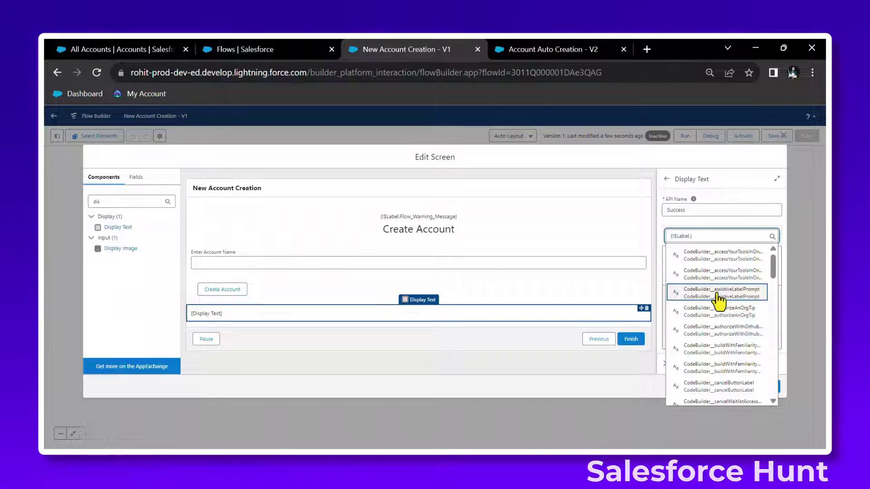
{"action": "type", "text": "succ"}
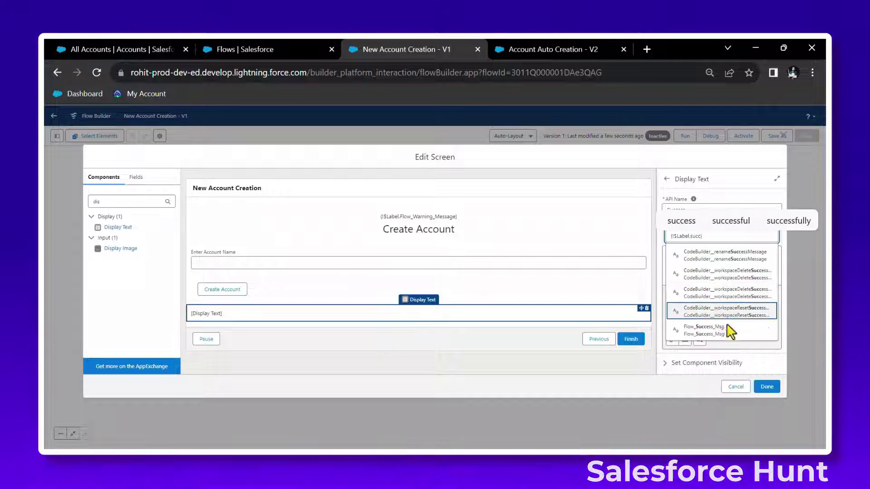
{"action": "left_click", "coordinate": [724, 336]}
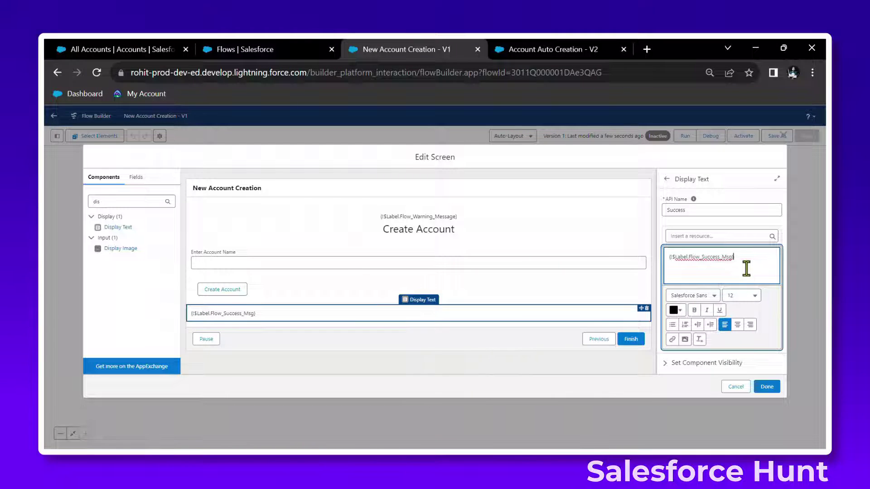
Add the line "Account Created Successfully. Do you want to open it?" below the success label resource
{"action": "key", "text": "Return"}
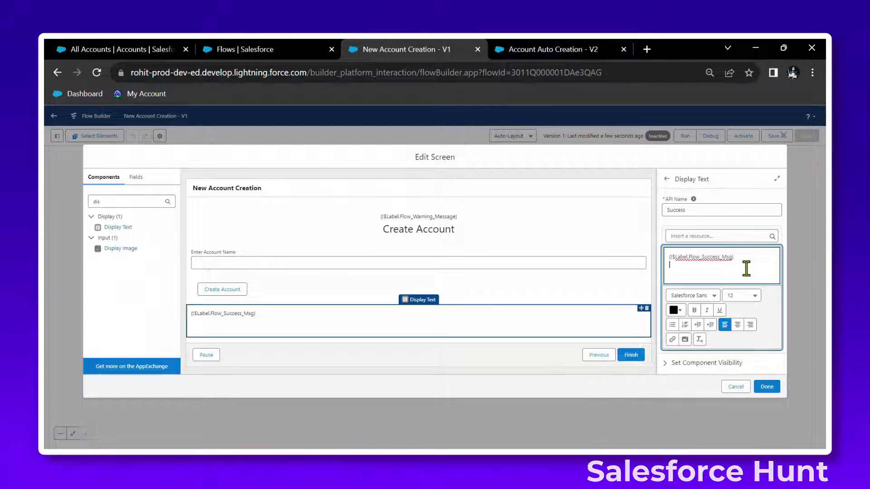
{"action": "type", "text": "Acc"}
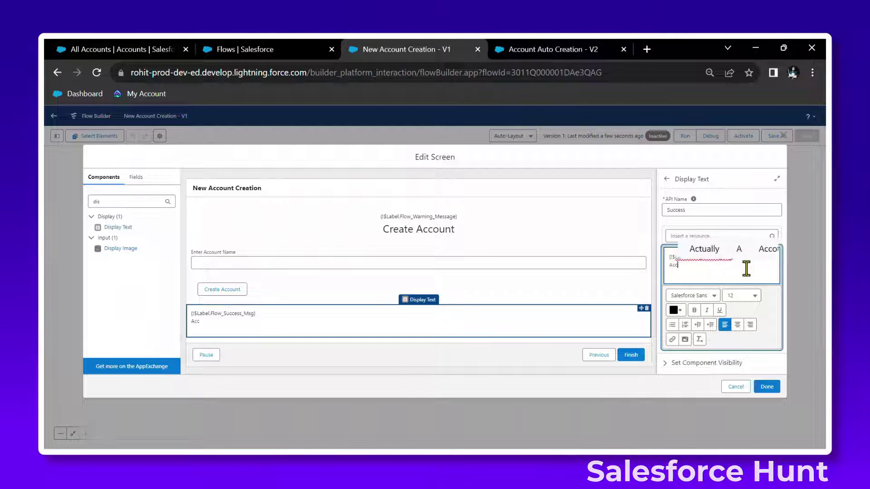
{"action": "type", "text": "ount Created Succ"}
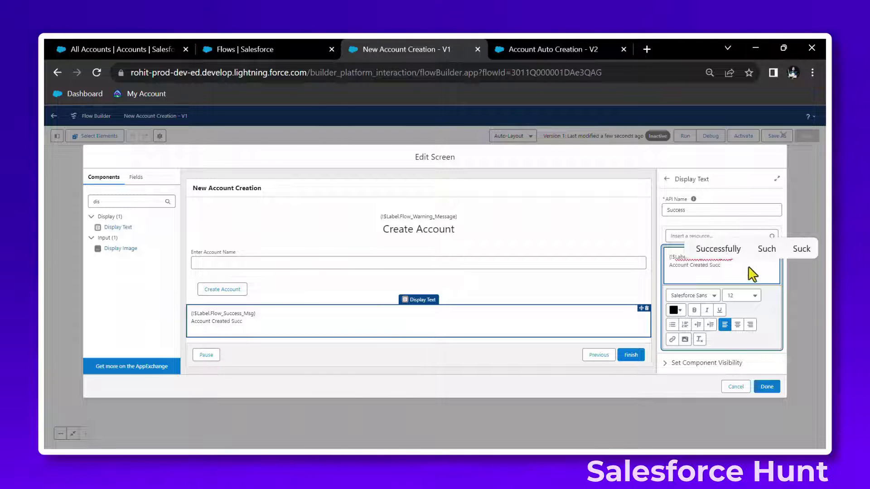
{"action": "left_click", "coordinate": [719, 249]}
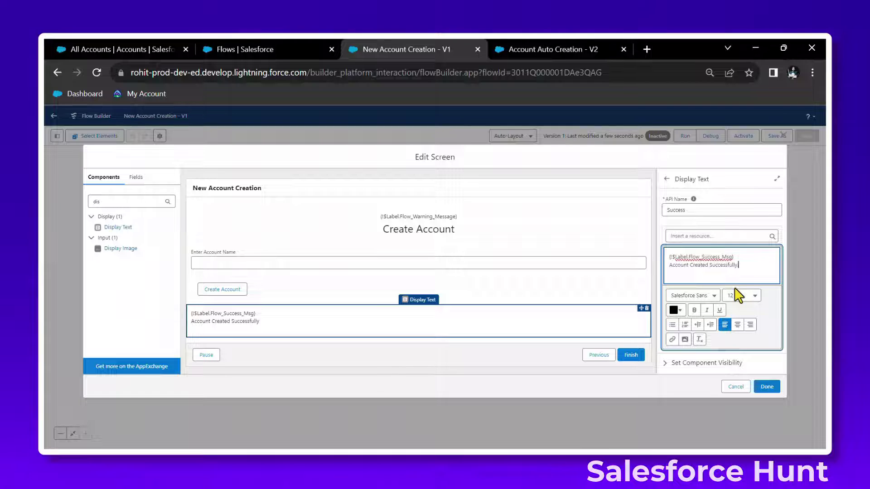
{"action": "type", "text": ". Do you w"}
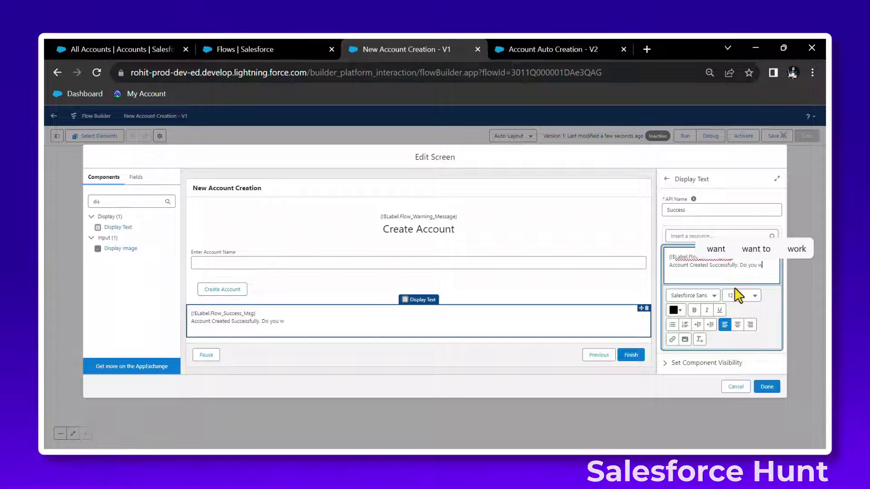
{"action": "type", "text": "ant to open"}
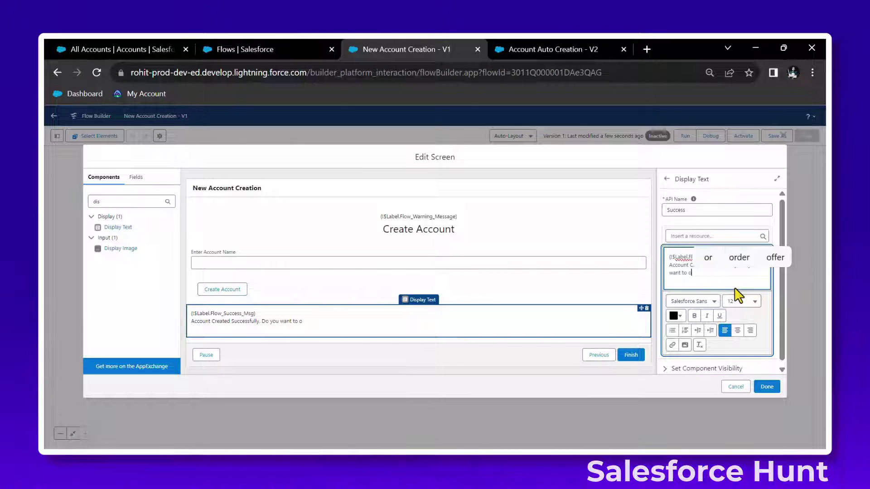
{"action": "key", "text": "BackSpace"}
{"action": "key", "text": "BackSpace"}
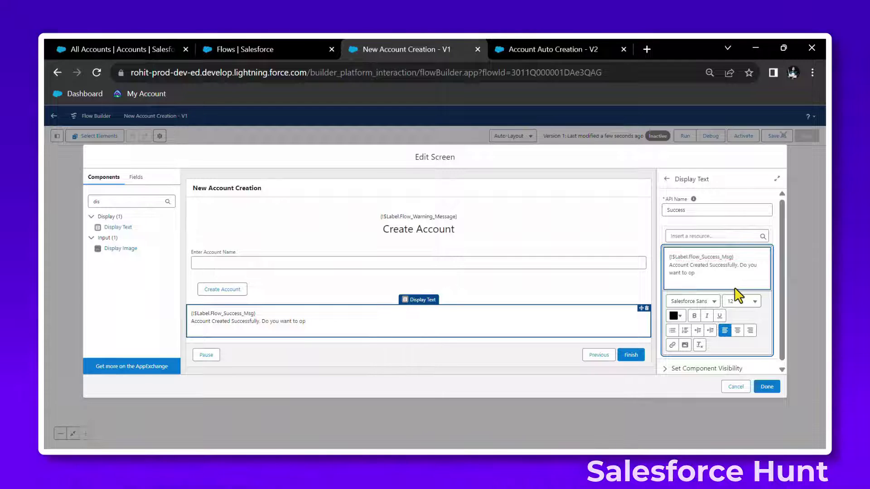
{"action": "type", "text": "en it?"}
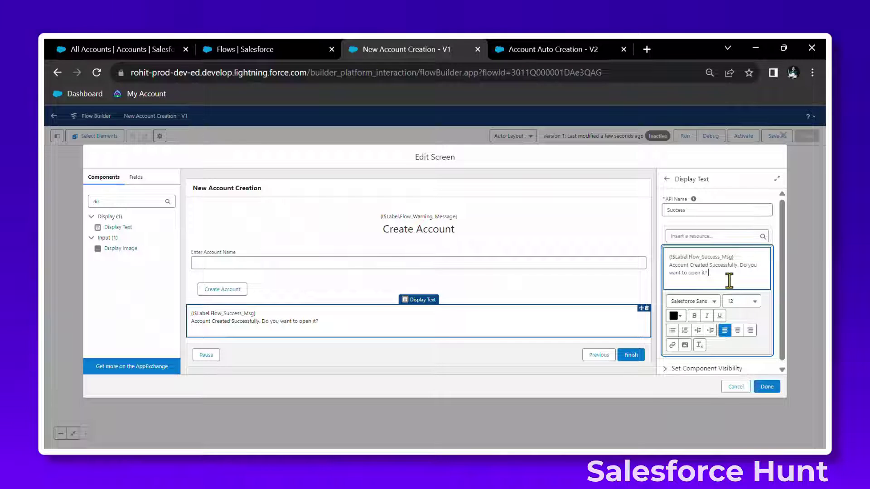
Centre the account-created message line and set its font size to 22
{"action": "left_click_drag", "start_coordinate": [721, 280], "coordinate": [670, 262]}
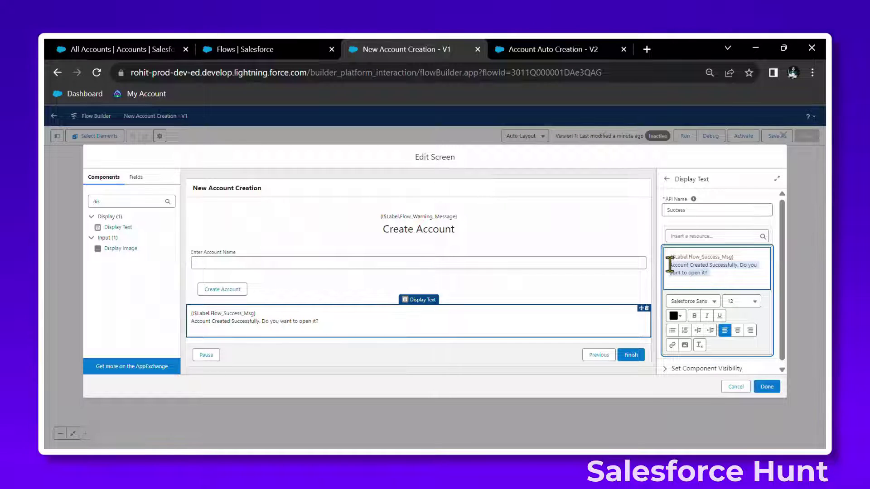
{"action": "left_click", "coordinate": [737, 330]}
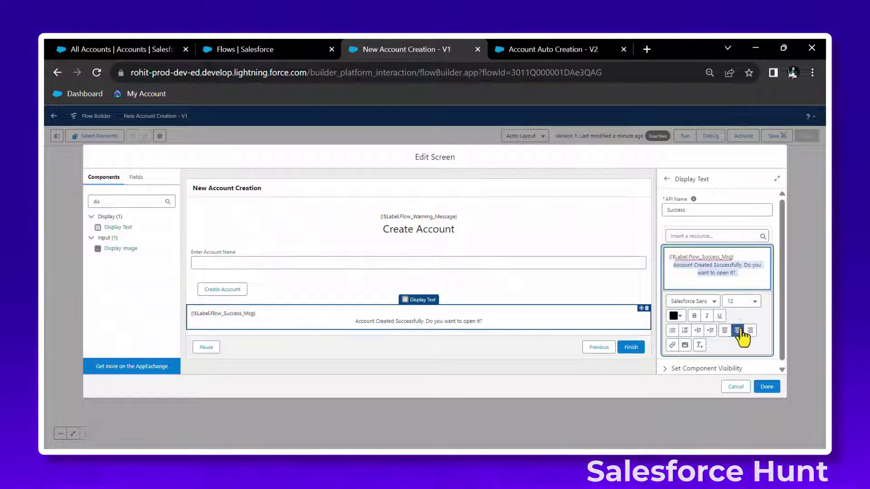
{"action": "left_click", "coordinate": [741, 301]}
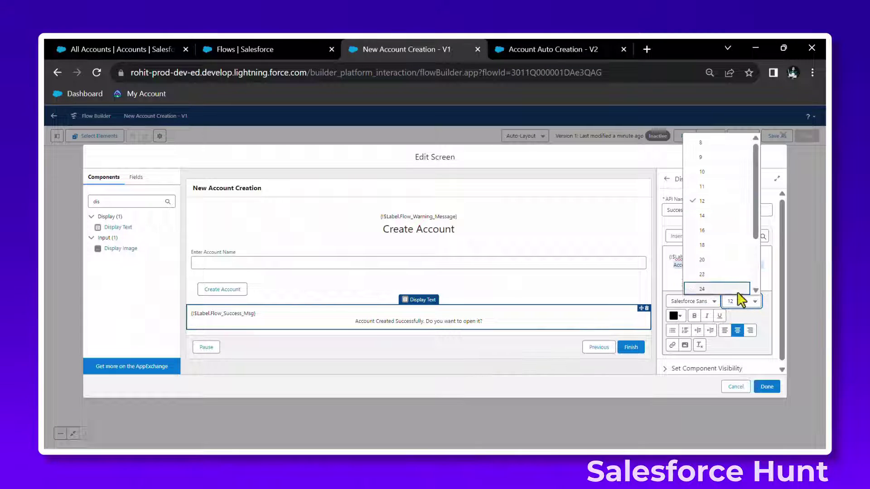
{"action": "left_click", "coordinate": [731, 260]}
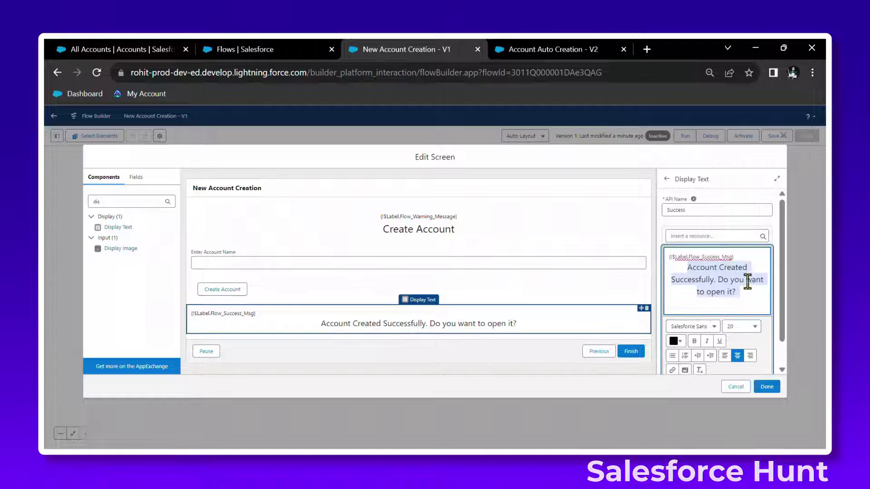
{"action": "left_click", "coordinate": [741, 326]}
{"action": "left_click", "coordinate": [752, 299]}
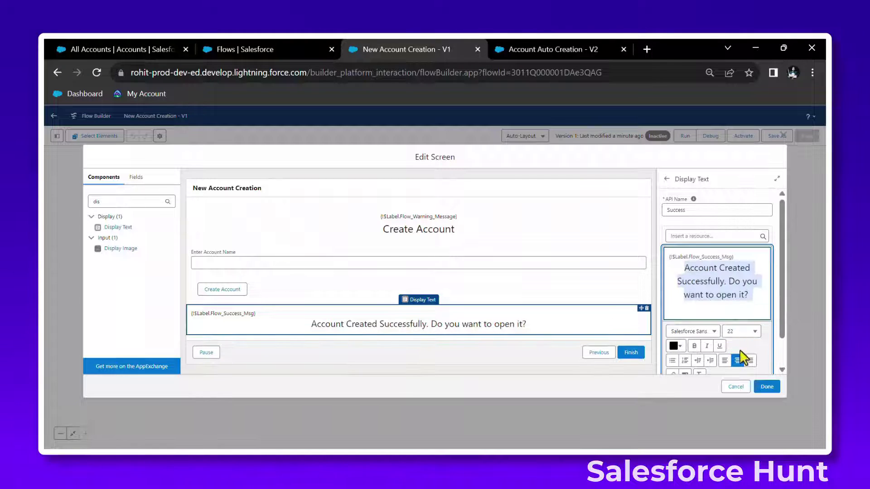
Save the edited screen and flow, and run the flow in debug mode to check the success message banner
{"action": "left_click", "coordinate": [771, 387]}
{"action": "left_click", "coordinate": [796, 136]}
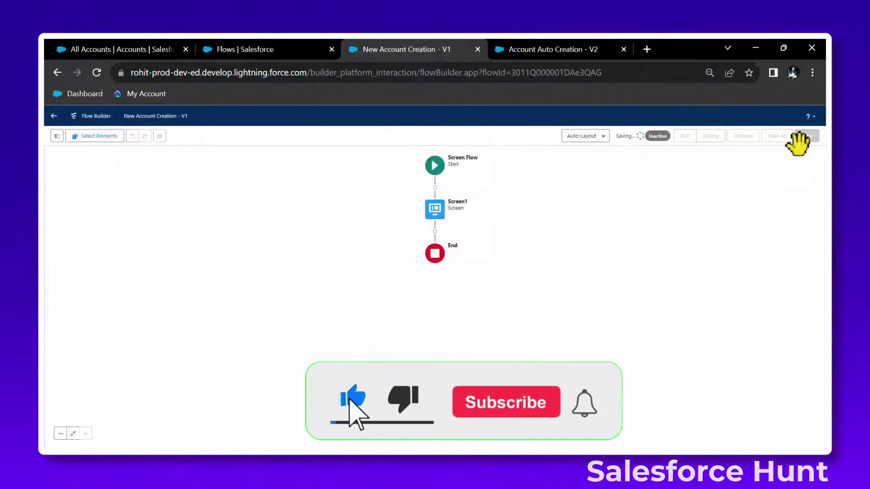
{"action": "left_click", "coordinate": [711, 137]}
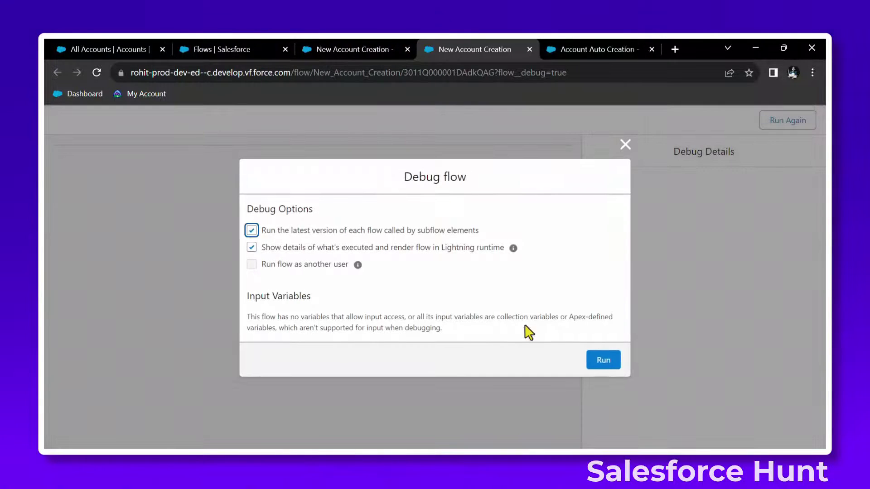
{"action": "left_click", "coordinate": [606, 361]}
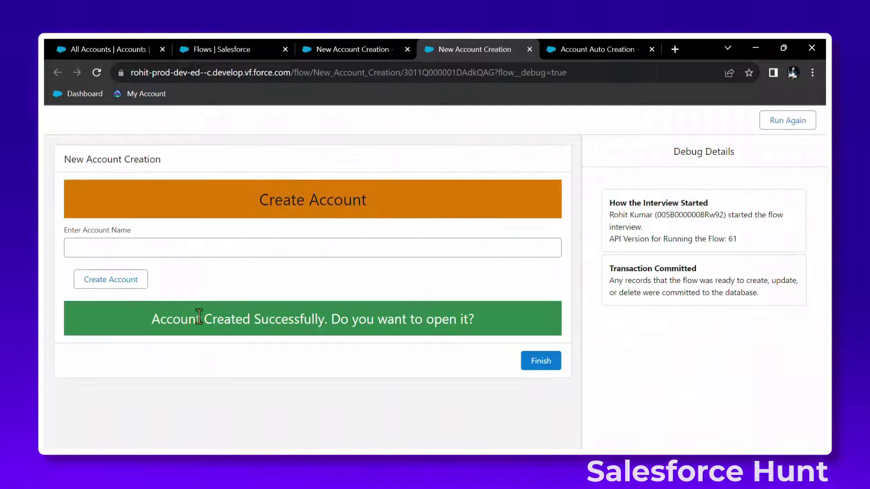
{"action": "left_click_drag", "start_coordinate": [152, 319], "coordinate": [352, 316]}
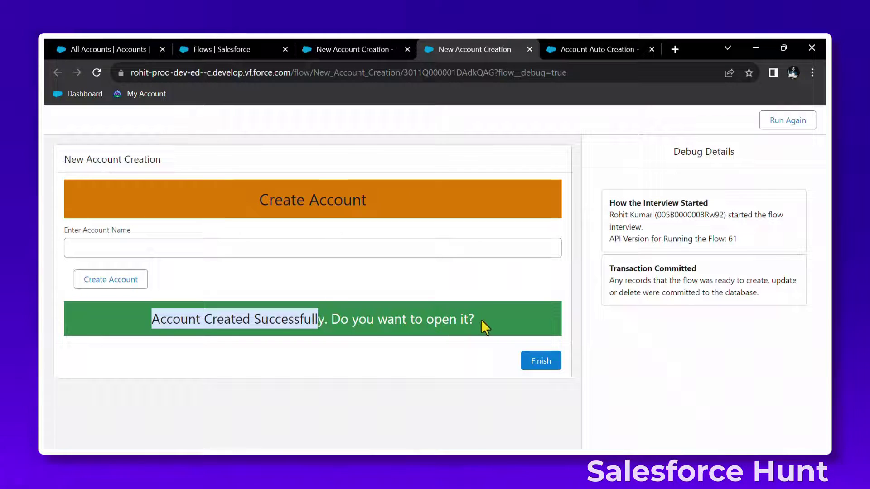
{"action": "left_click", "coordinate": [185, 305]}
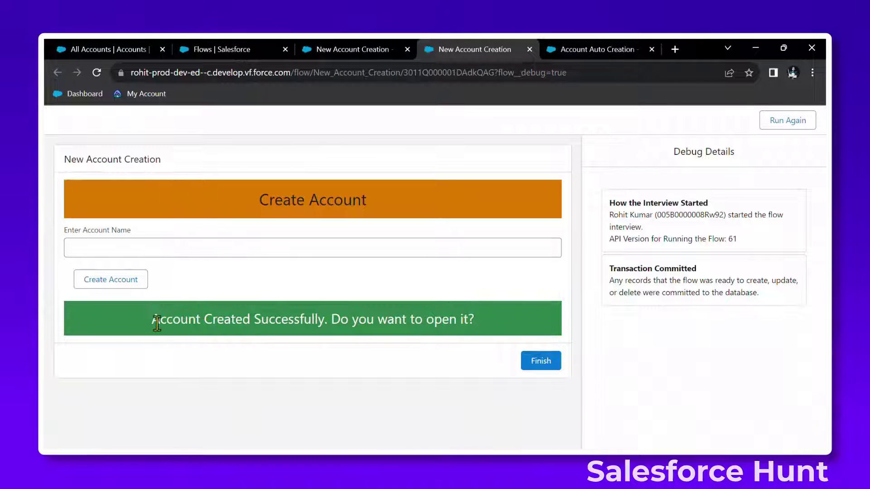
{"action": "left_click_drag", "start_coordinate": [156, 324], "coordinate": [469, 320]}
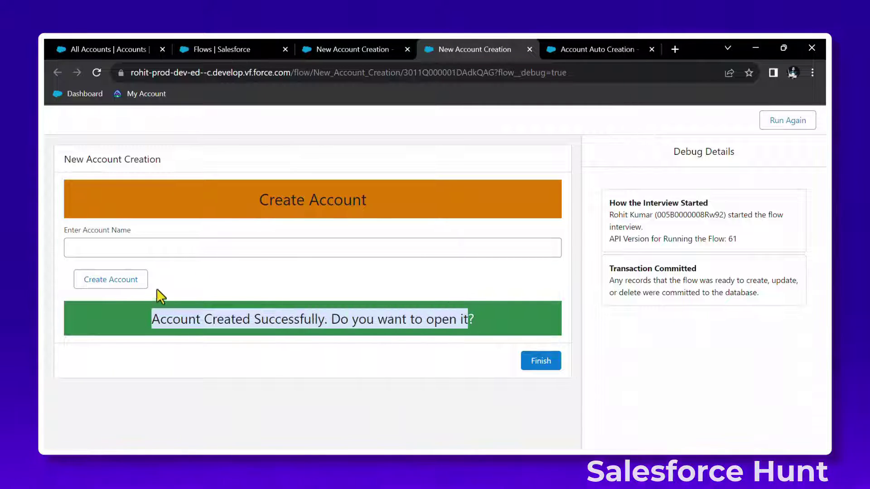
{"action": "left_click", "coordinate": [102, 320]}
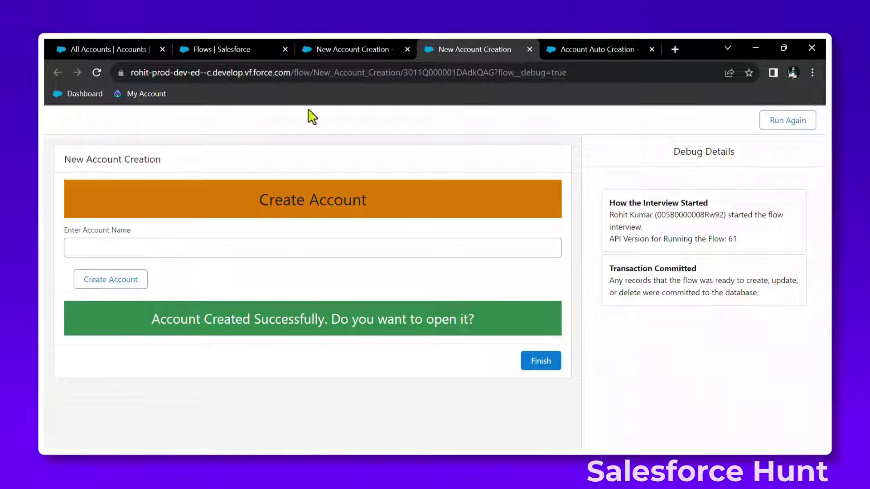
Reopen Screen1 in the flow builder and set the Success display text to show only when custom condition logic is met
{"action": "left_click", "coordinate": [372, 49]}
{"action": "left_click", "coordinate": [434, 210]}
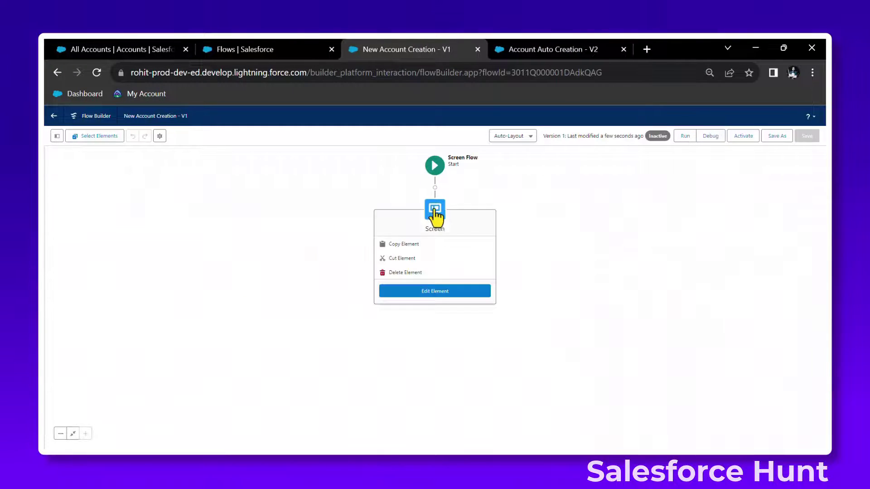
{"action": "double_click", "coordinate": [434, 213]}
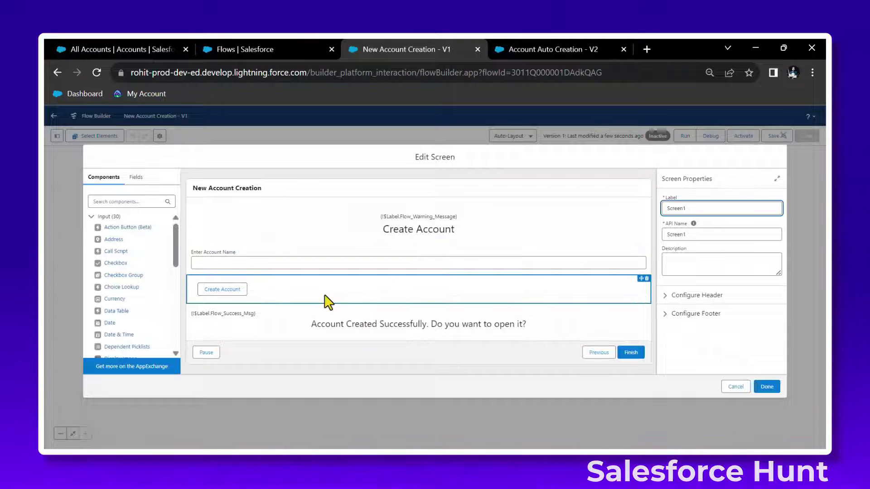
{"action": "left_click", "coordinate": [306, 323]}
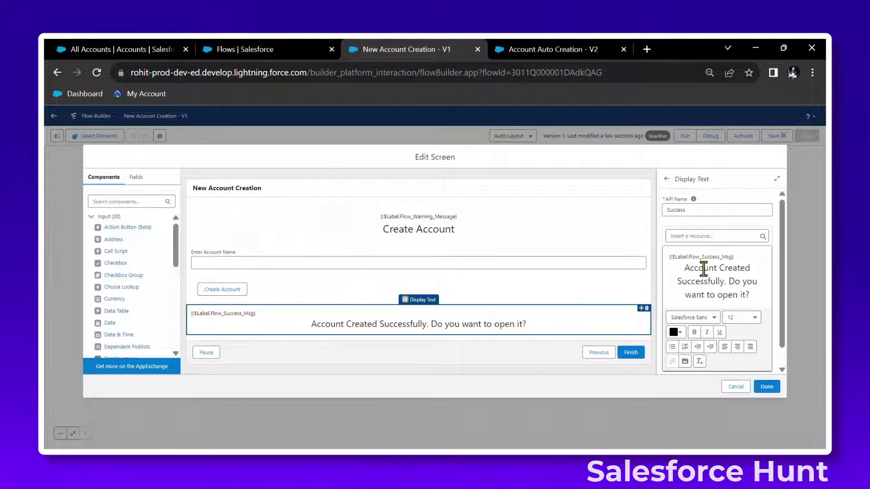
{"action": "scroll", "coordinate": [706, 317], "scroll_direction": "down", "scroll_amount": 1}
{"action": "left_click", "coordinate": [669, 366]}
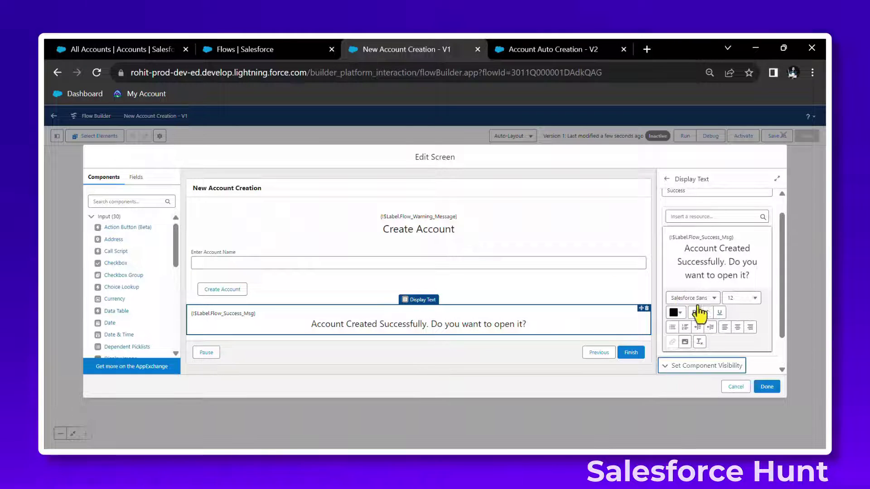
{"action": "scroll", "coordinate": [752, 313], "scroll_direction": "down", "scroll_amount": 2}
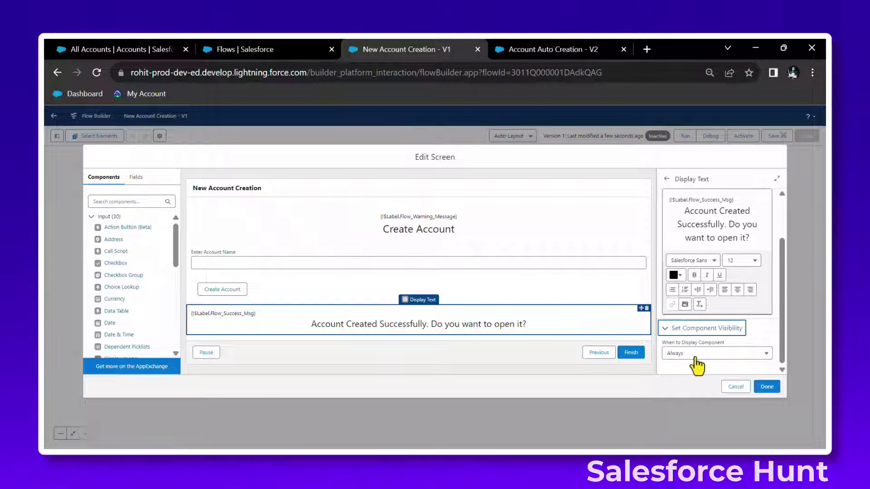
{"action": "left_click", "coordinate": [671, 354]}
{"action": "left_click", "coordinate": [711, 414]}
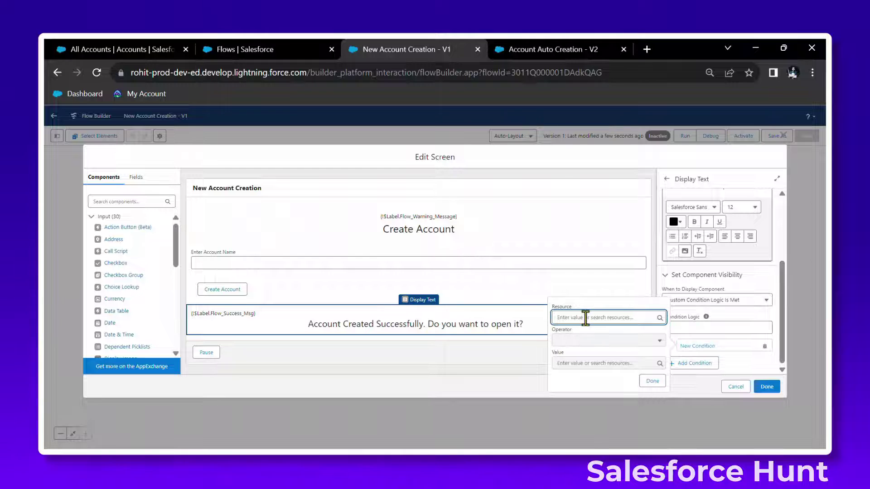
Define the visibility condition as Account_Auto_Creation > IsSuccess Equals $GlobalConstant.True
{"action": "left_click", "coordinate": [586, 317]}
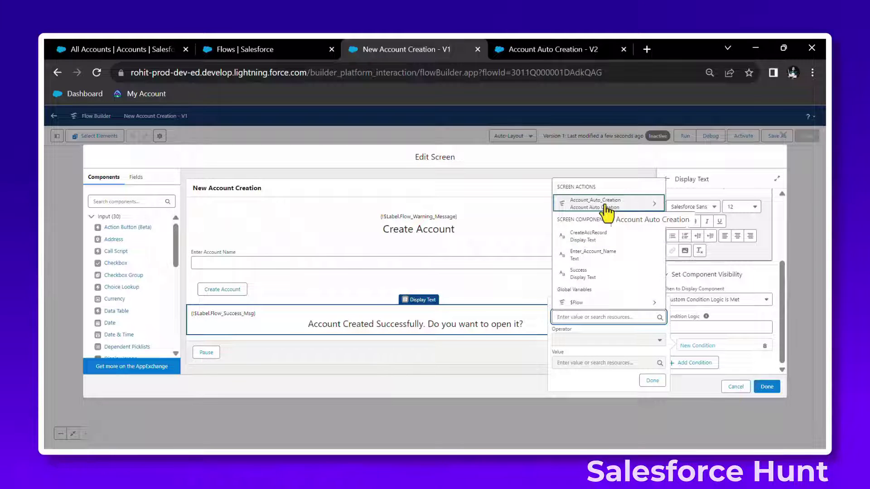
{"action": "left_click", "coordinate": [607, 212]}
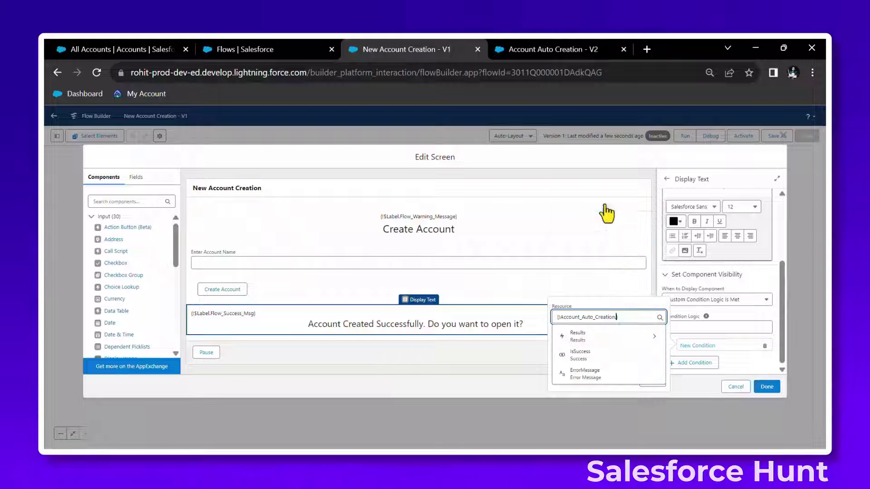
{"action": "left_click", "coordinate": [604, 356]}
{"action": "left_click", "coordinate": [593, 363]}
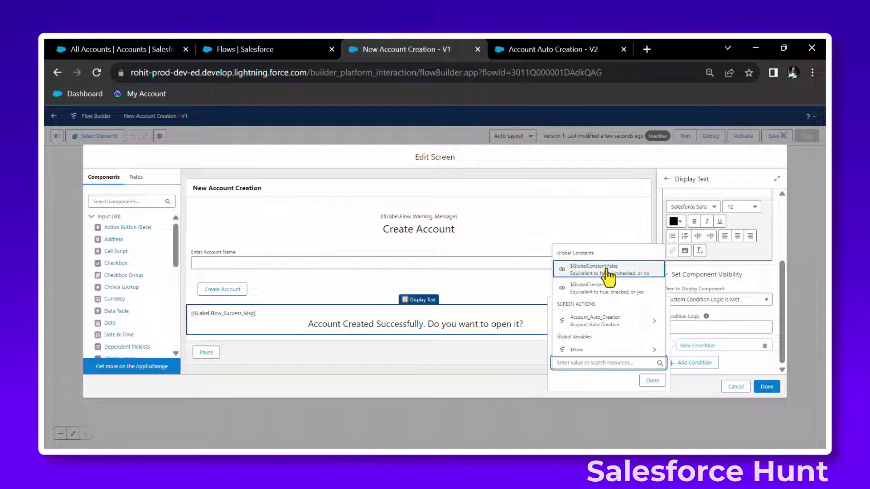
{"action": "left_click", "coordinate": [617, 286]}
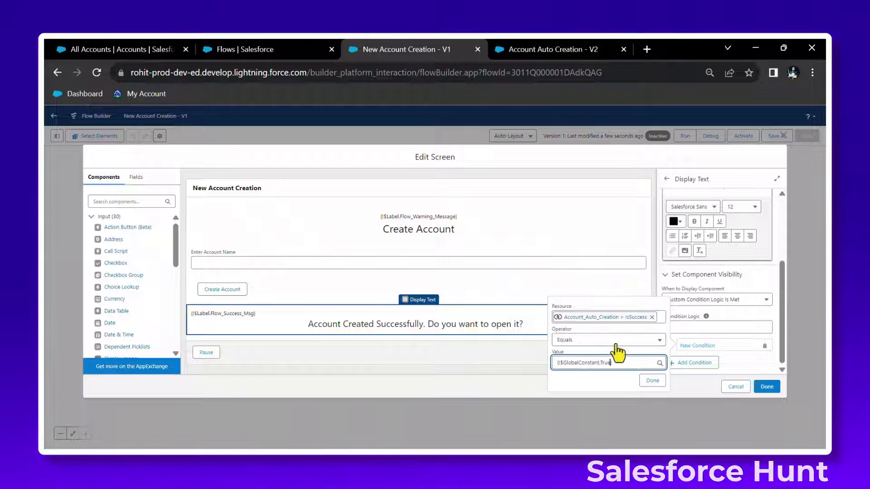
{"action": "left_click", "coordinate": [653, 381]}
{"action": "scroll", "coordinate": [726, 343], "scroll_direction": "down", "scroll_amount": 1}
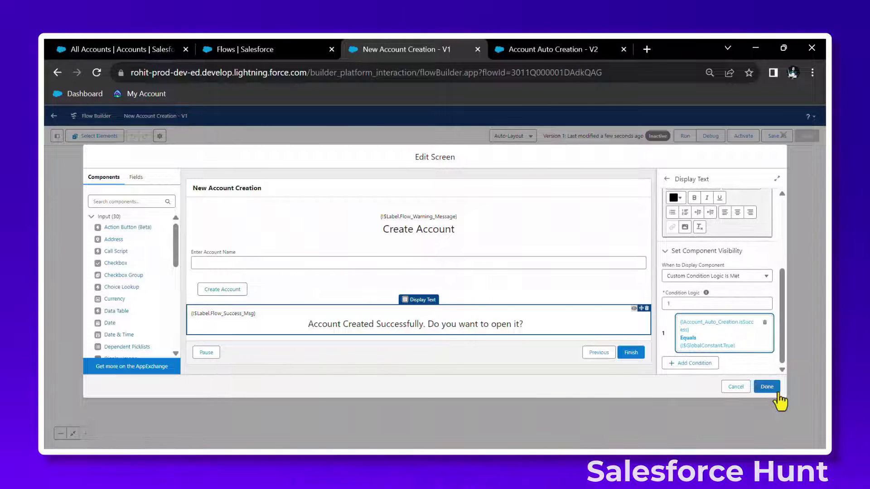
Save the edited screen and the flow, and run the flow in debug mode
{"action": "left_click", "coordinate": [770, 388]}
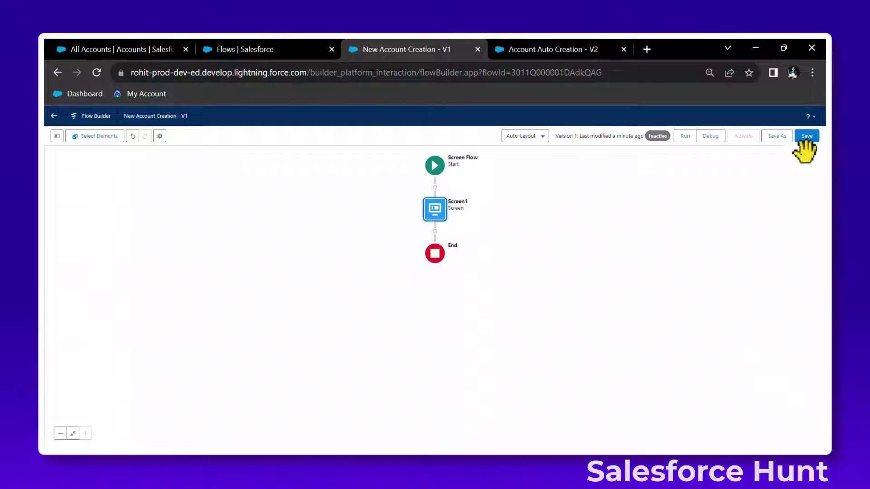
{"action": "left_click", "coordinate": [806, 138]}
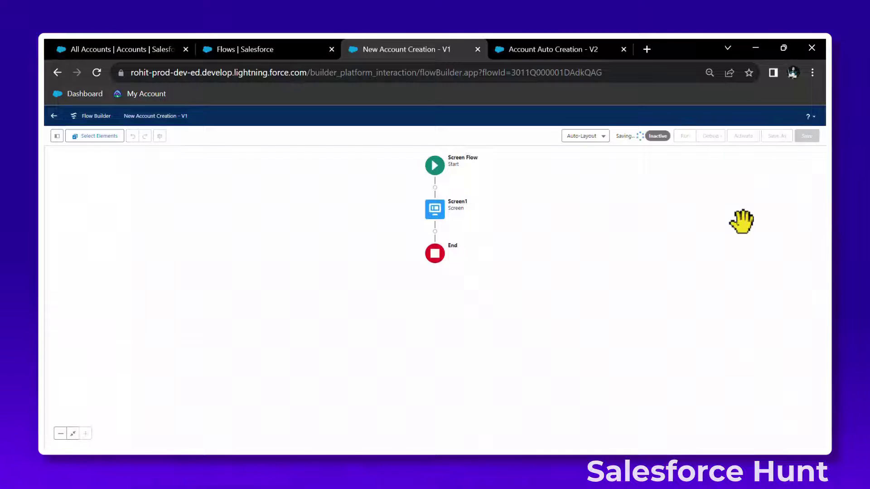
{"action": "left_click", "coordinate": [710, 137]}
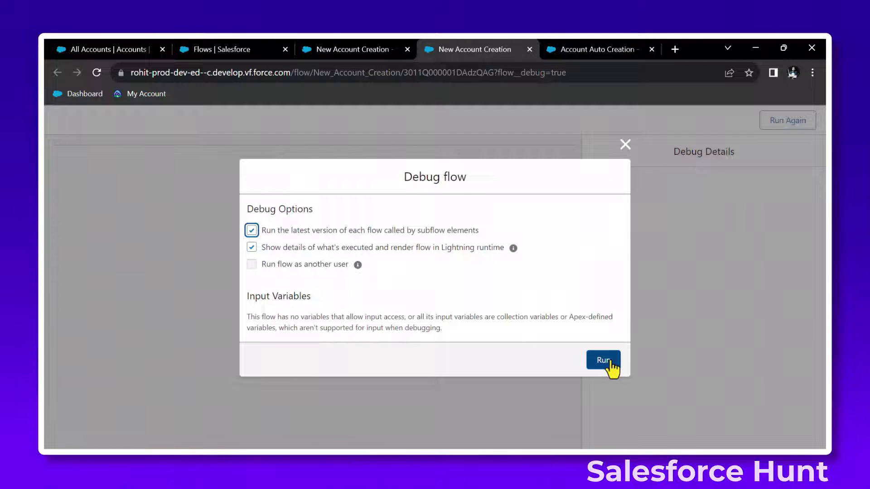
{"action": "left_click", "coordinate": [610, 361]}
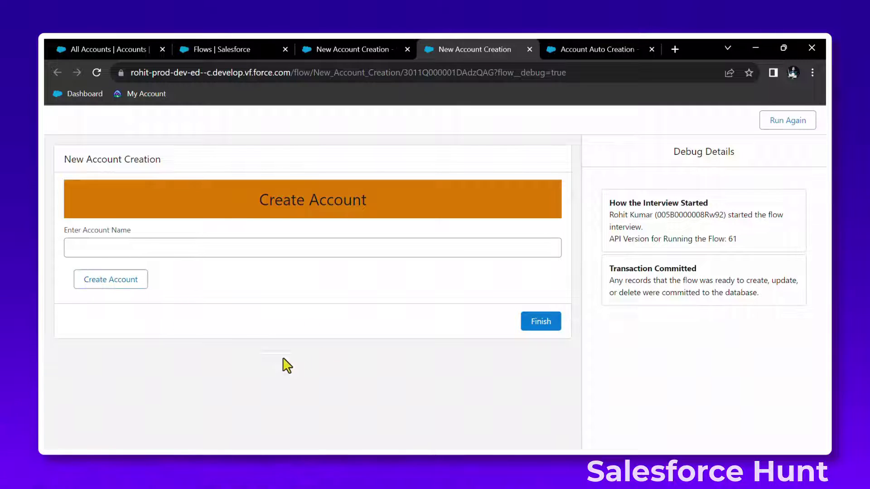
Enter "New Account2" as the account name and create the account to test the conditional success message
{"action": "left_click", "coordinate": [167, 249]}
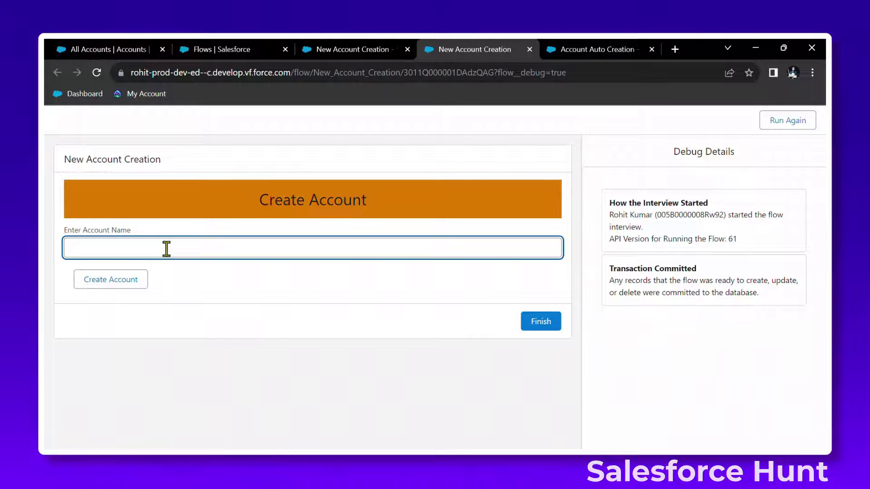
{"action": "type", "text": "New Acco"}
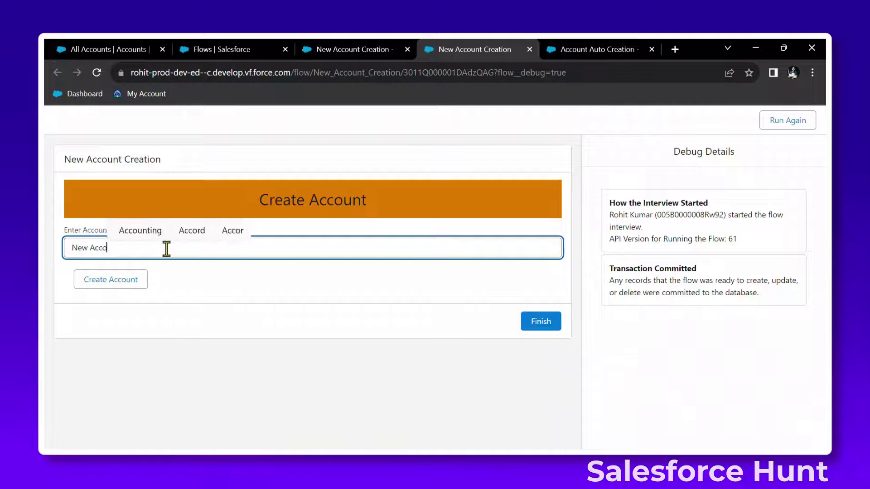
{"action": "type", "text": "unt2"}
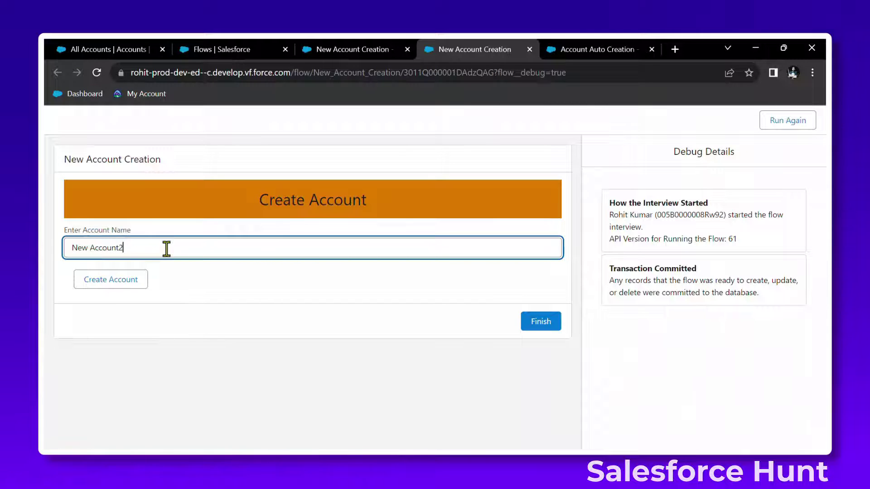
{"action": "left_click", "coordinate": [117, 284]}
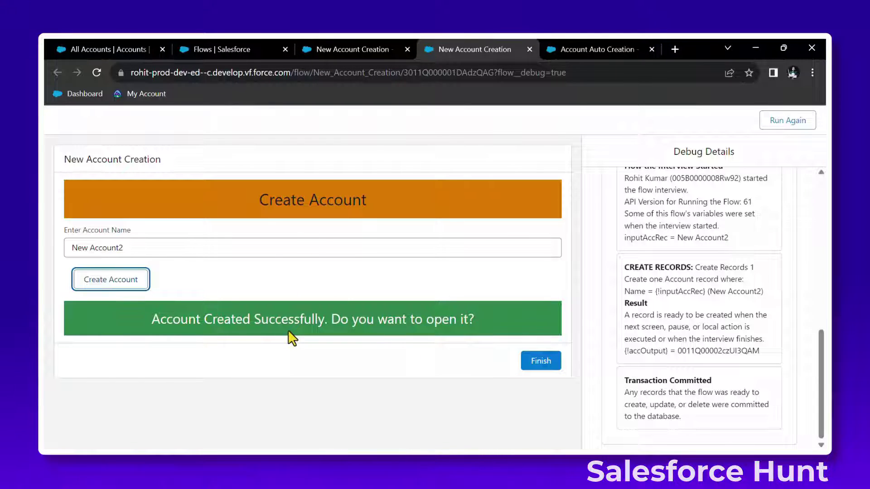
Close the debug run, reopen Screen1 and place the text cursor at the end of the Success display text message
{"action": "left_click", "coordinate": [390, 49]}
{"action": "middle_click", "coordinate": [436, 47]}
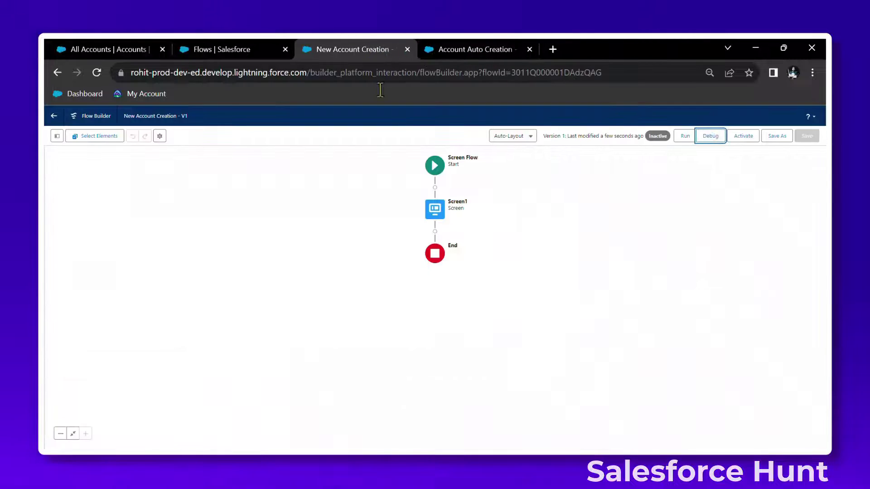
{"action": "double_click", "coordinate": [438, 209]}
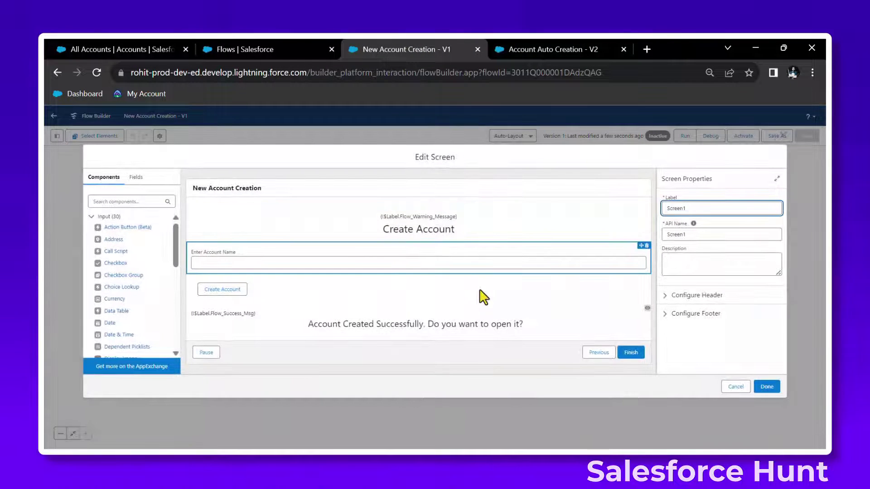
{"action": "left_click", "coordinate": [545, 331]}
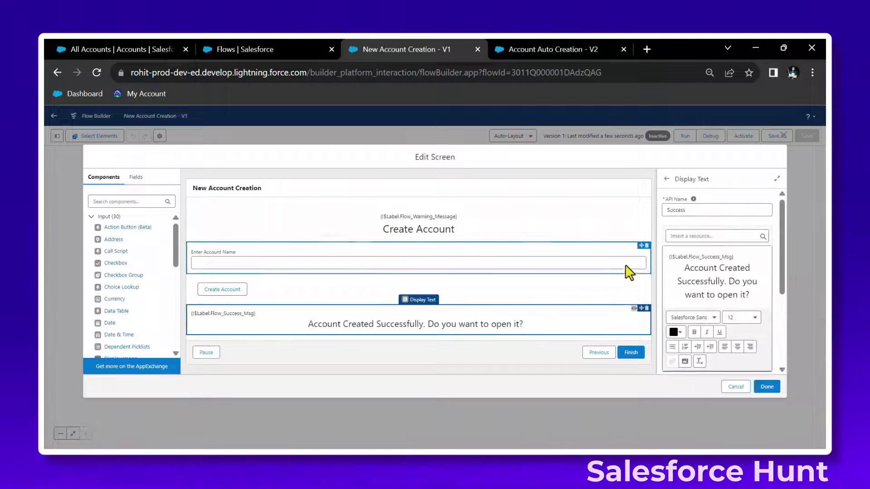
{"action": "left_click", "coordinate": [765, 274]}
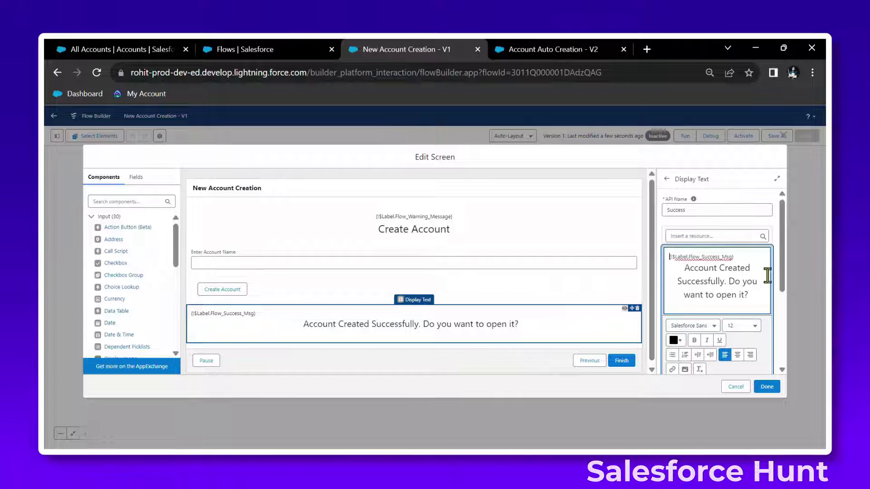
{"action": "left_click", "coordinate": [763, 298]}
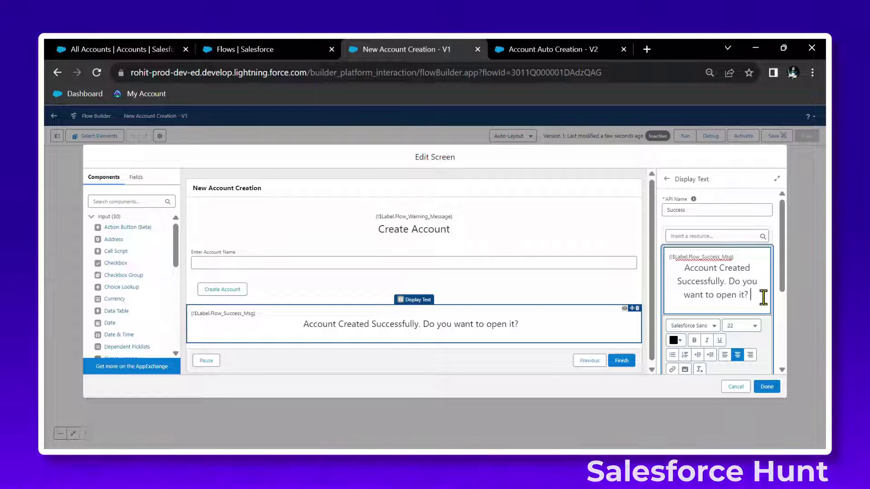
{"action": "scroll", "coordinate": [756, 294], "scroll_direction": "down", "scroll_amount": 3}
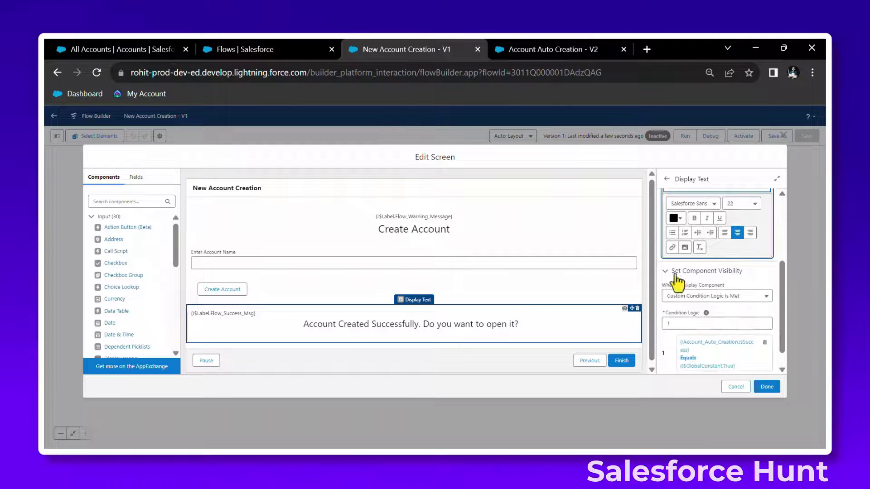
{"action": "left_click", "coordinate": [672, 247]}
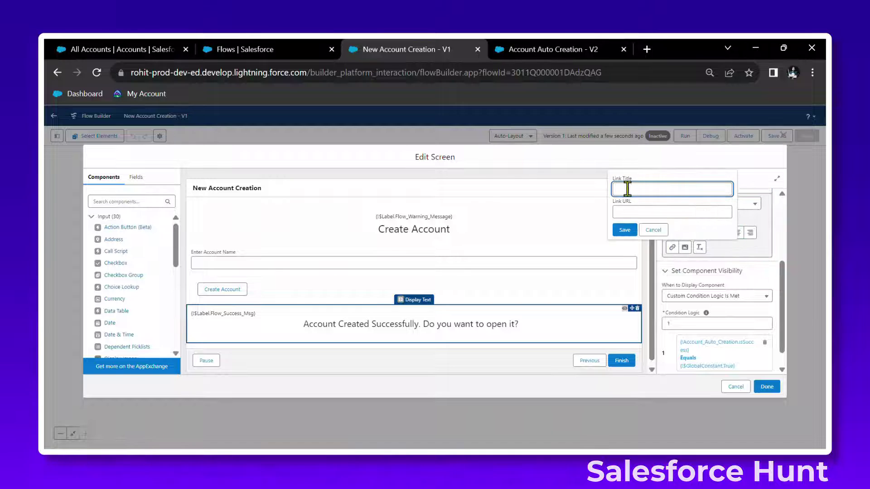
{"action": "type", "text": "Click here"}
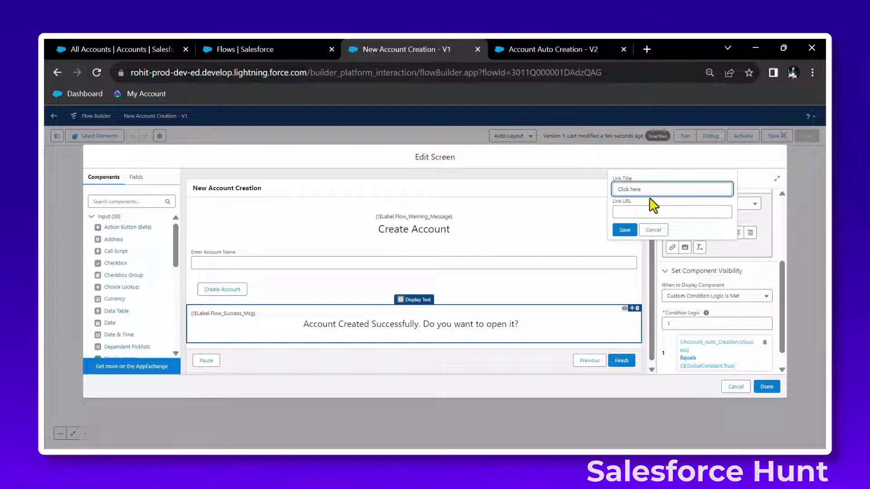
{"action": "left_click", "coordinate": [636, 212]}
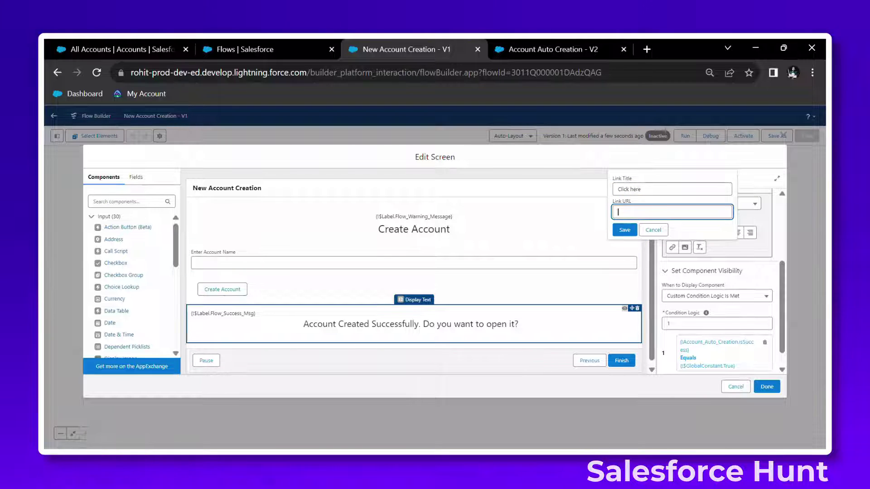
Switch to Notepad, copy the whole Account record URL and return to the flow's screen editor
{"action": "key", "text": "alt+Tab"}
{"action": "key", "text": "ctrl+a"}
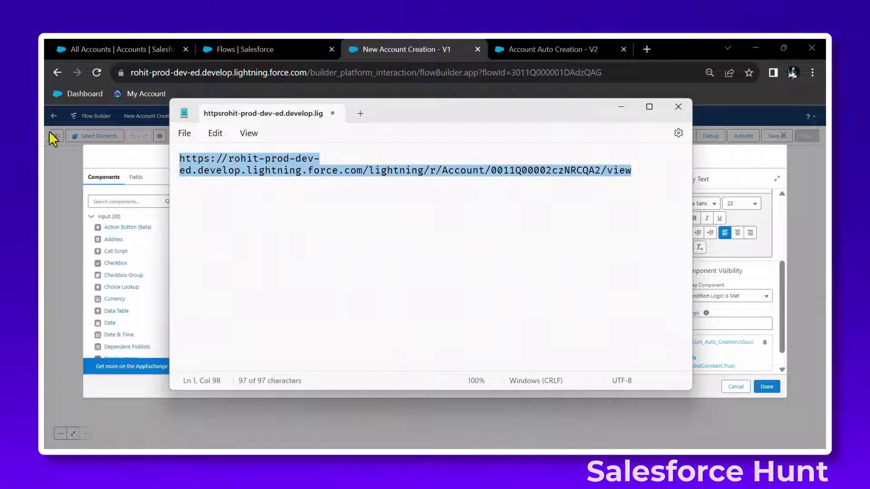
{"action": "left_click", "coordinate": [620, 113]}
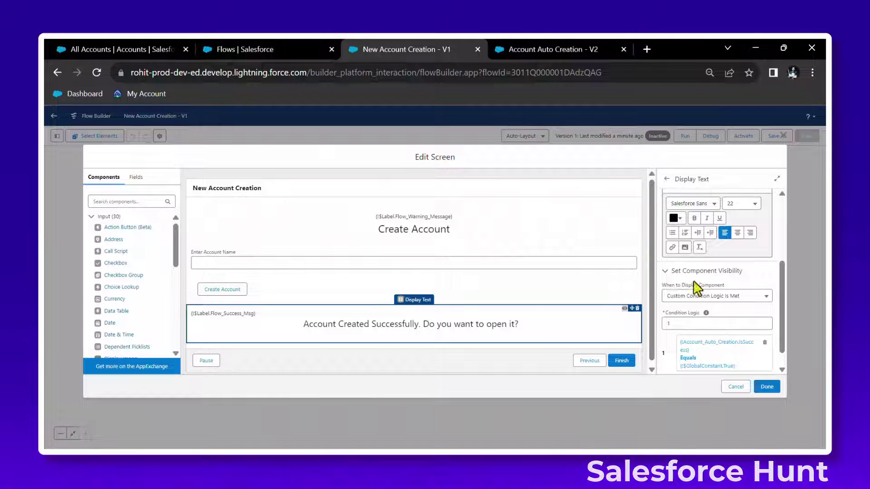
Insert a link titled "Click here" at the end of the success message, using the copied Account record URL
{"action": "scroll", "coordinate": [712, 258], "scroll_direction": "up", "scroll_amount": 3}
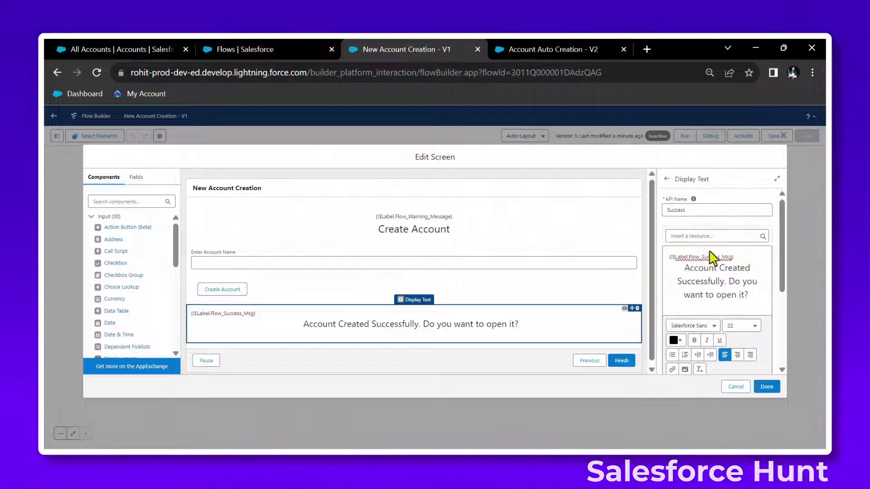
{"action": "scroll", "coordinate": [704, 292], "scroll_direction": "down", "scroll_amount": 2}
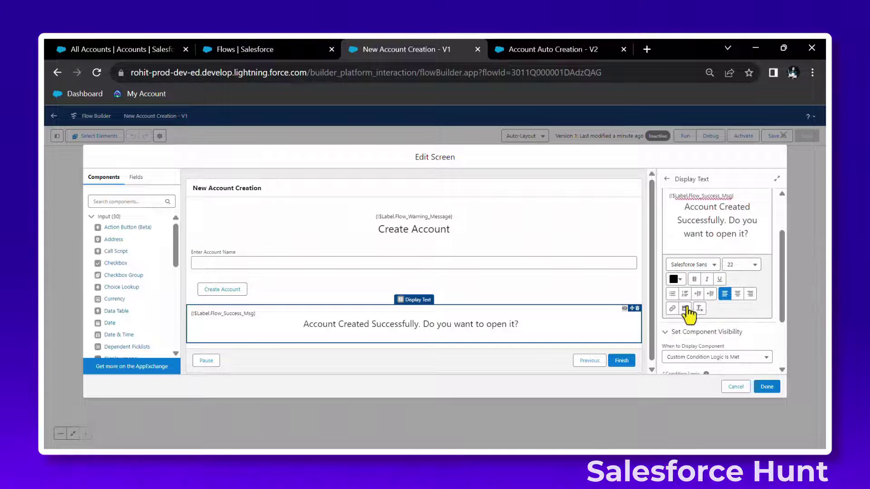
{"action": "left_click", "coordinate": [672, 309]}
{"action": "left_click", "coordinate": [632, 272]}
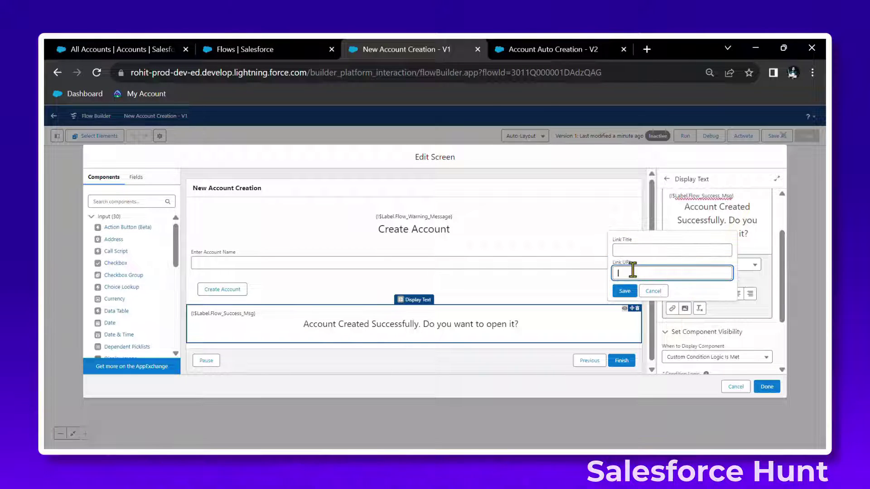
{"action": "key", "text": "ctrl+v"}
{"action": "left_click", "coordinate": [634, 250]}
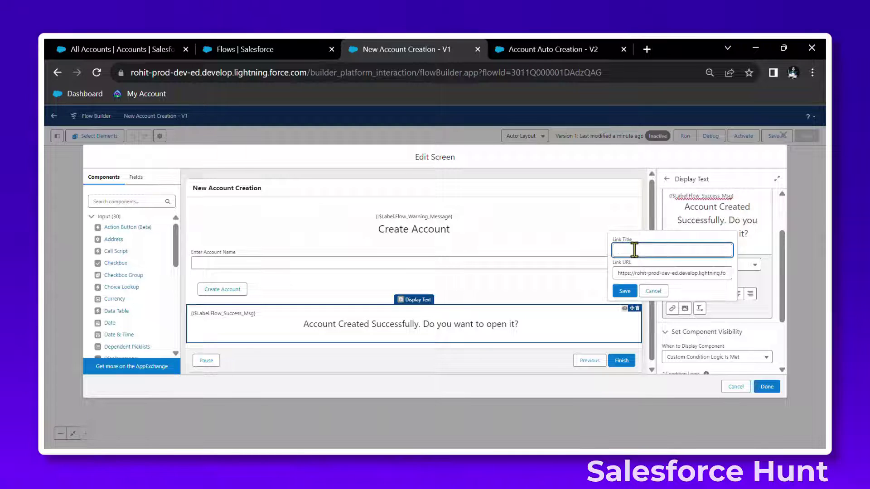
{"action": "type", "text": "Click h"}
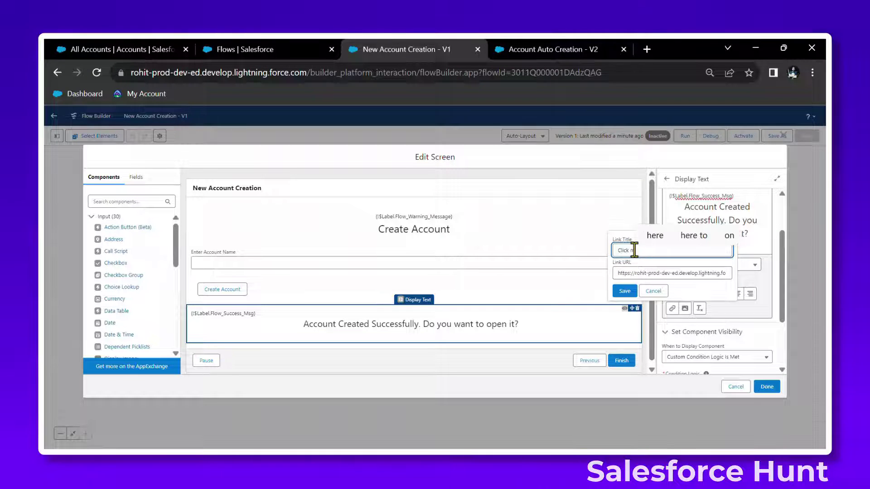
{"action": "type", "text": "e"}
{"action": "type", "text": "he"}
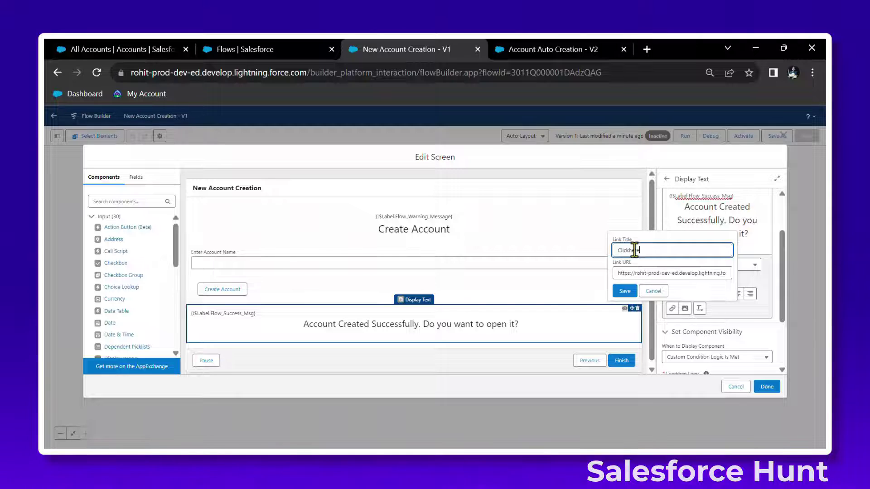
{"action": "type", "text": "re"}
{"action": "left_click", "coordinate": [624, 291]}
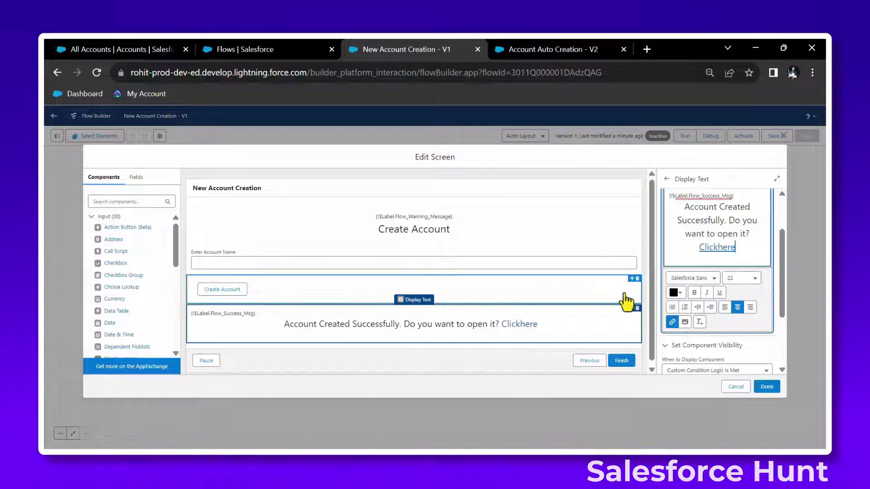
{"action": "left_click", "coordinate": [718, 247]}
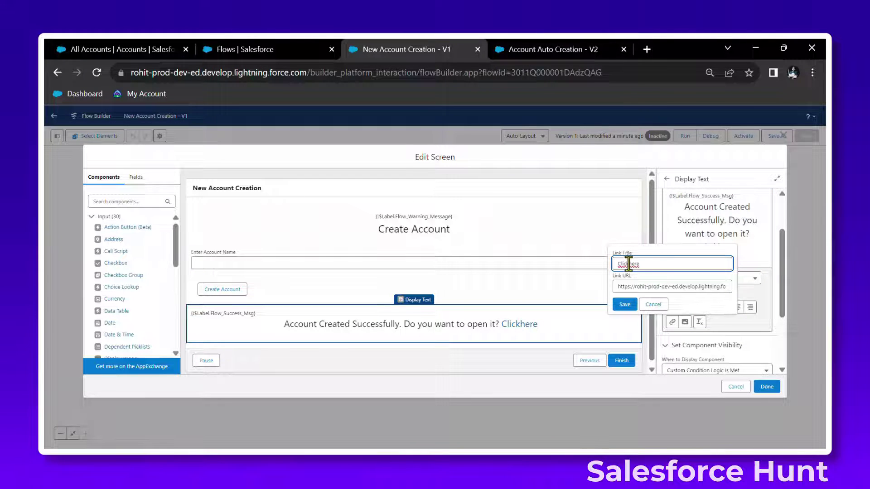
{"action": "left_click", "coordinate": [625, 304]}
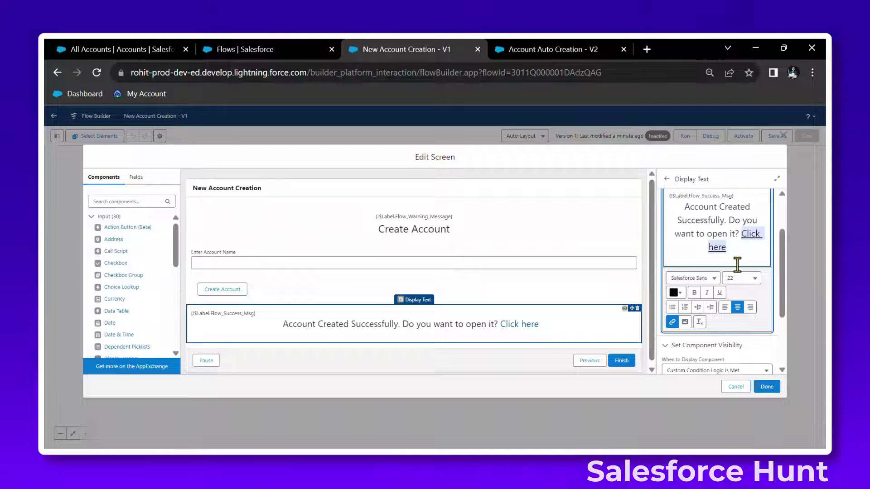
Finish editing the screen, save the flow and start a debug run
{"action": "left_click", "coordinate": [772, 386]}
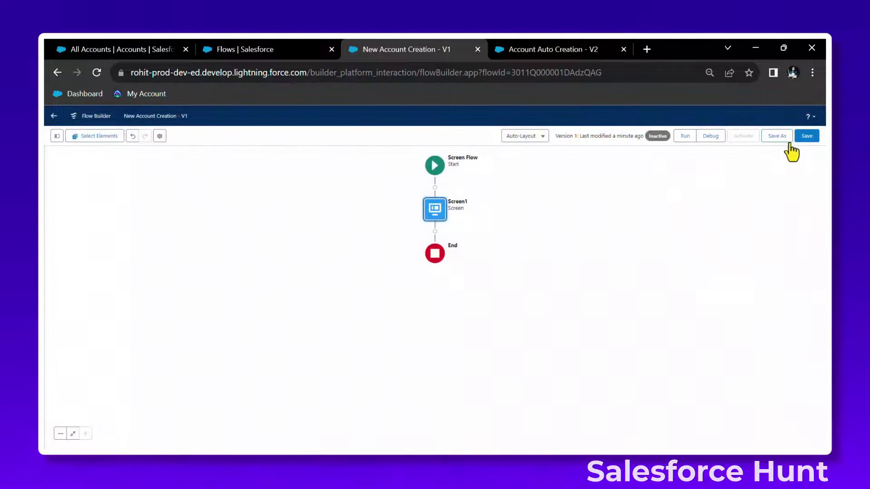
{"action": "left_click", "coordinate": [806, 135]}
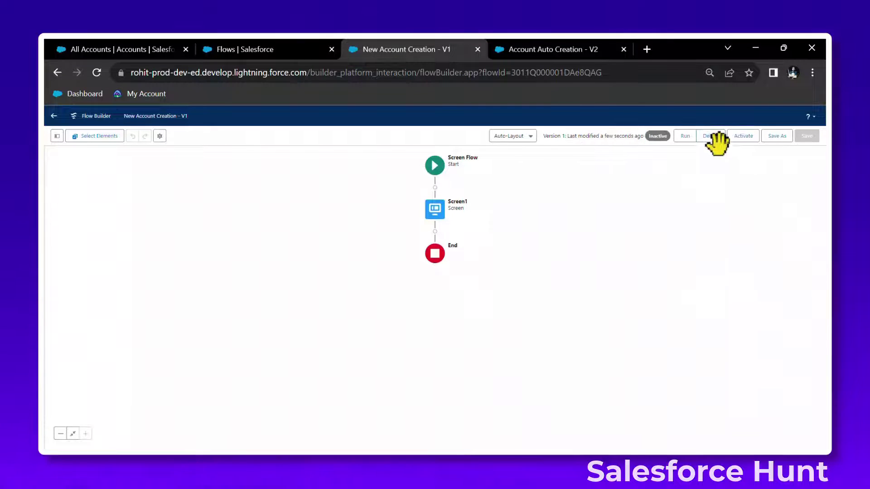
{"action": "left_click", "coordinate": [710, 136]}
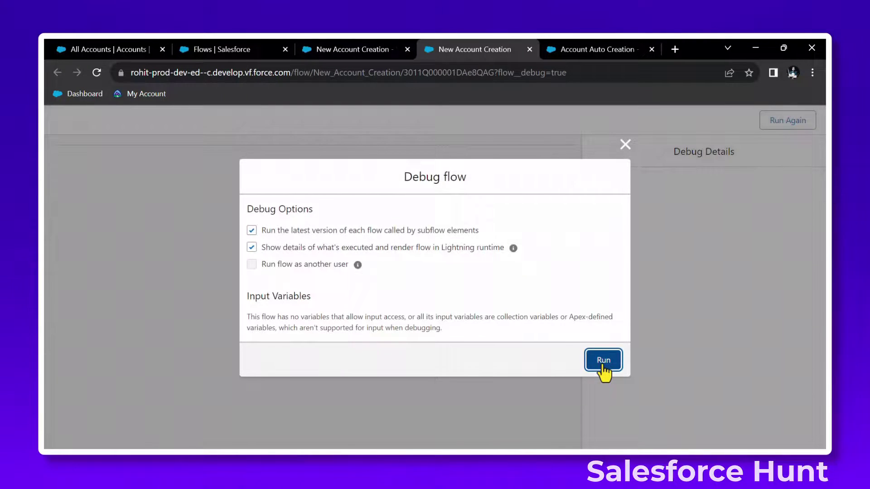
{"action": "left_click", "coordinate": [603, 361]}
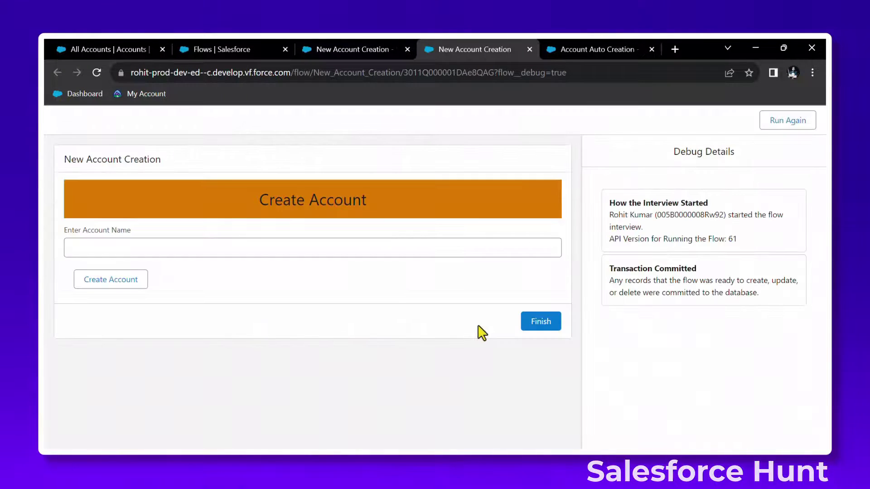
Enter "New Account3" as the account name and create the account
{"action": "left_click", "coordinate": [128, 248]}
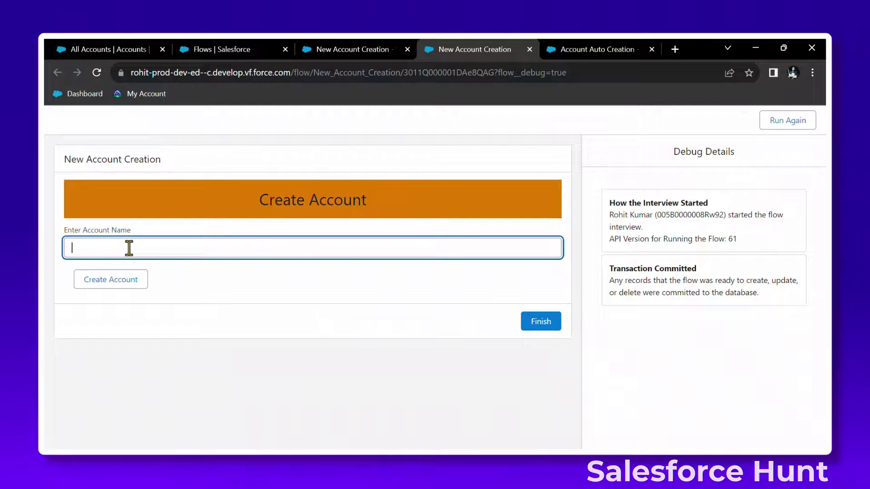
{"action": "type", "text": "New Accpunt"}
{"action": "key", "text": "BackSpace"}
{"action": "key", "text": "BackSpace"}
{"action": "key", "text": "BackSpace"}
{"action": "key", "text": "BackSpace"}
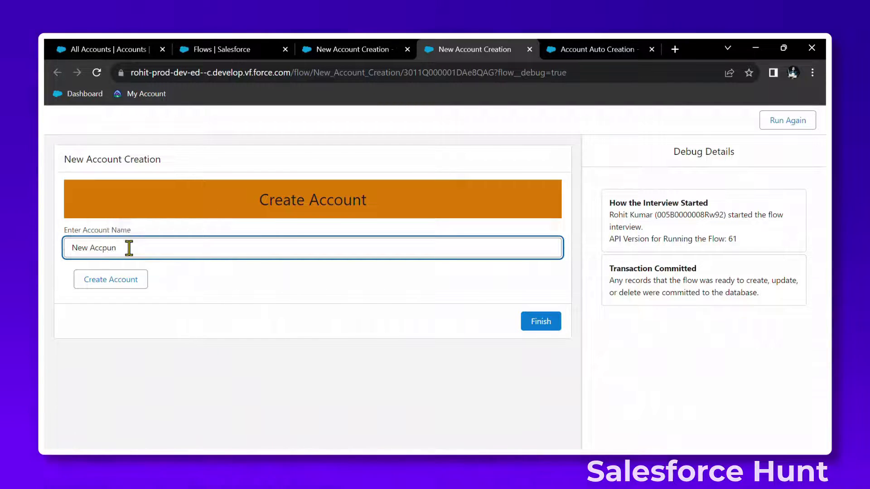
{"action": "type", "text": "ount3"}
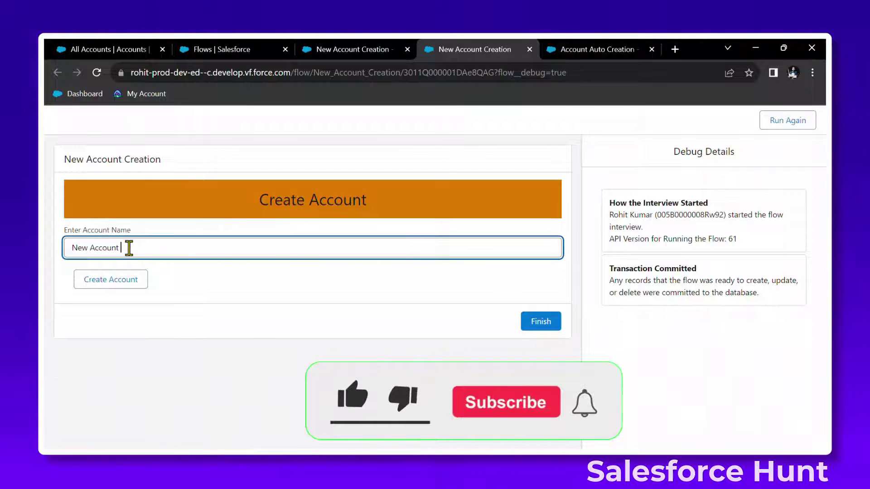
{"action": "left_click", "coordinate": [111, 278]}
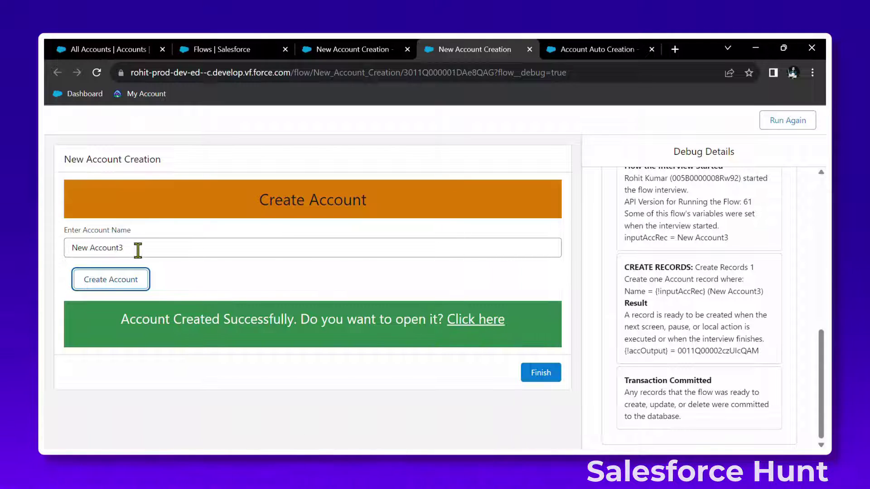
Follow the Click here link in the success message and compare the opened Account record with the entered account name
{"action": "left_click_drag", "start_coordinate": [136, 248], "coordinate": [50, 258]}
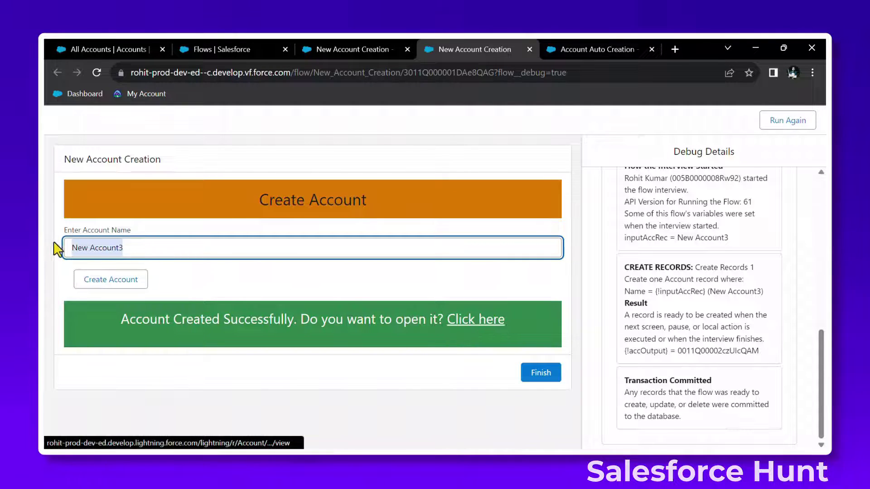
{"action": "left_click", "coordinate": [487, 321]}
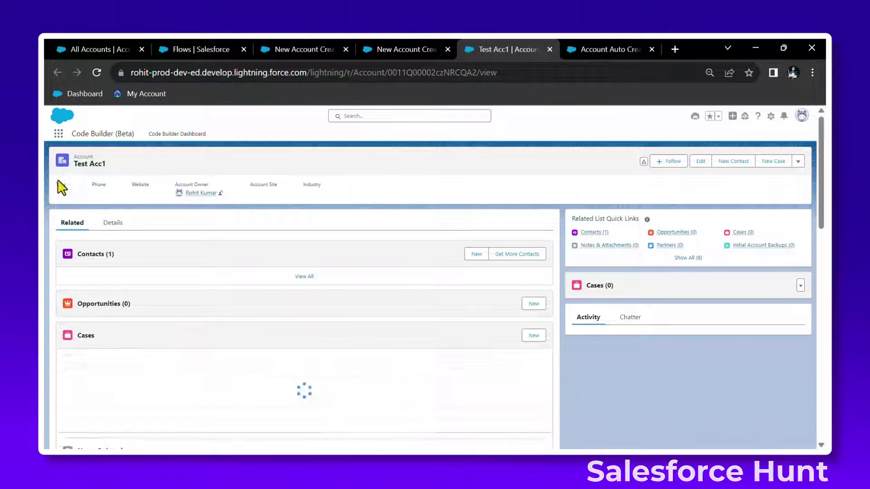
{"action": "left_click", "coordinate": [369, 49]}
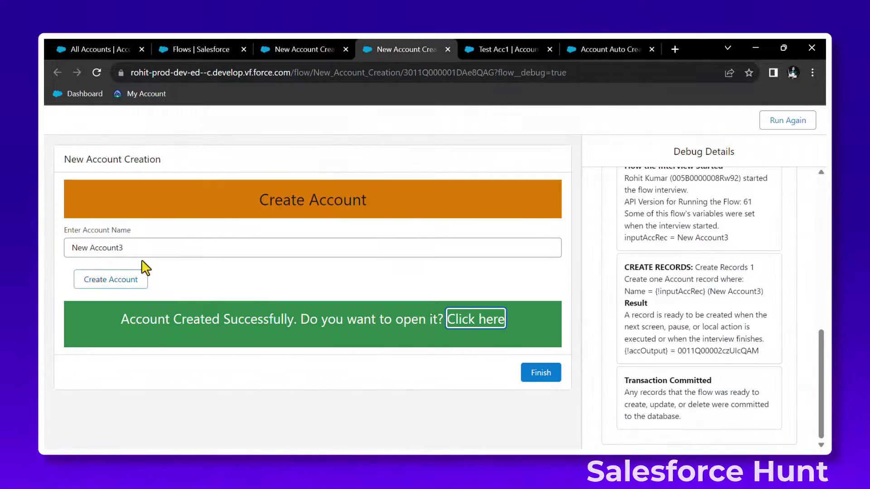
{"action": "left_click", "coordinate": [511, 43]}
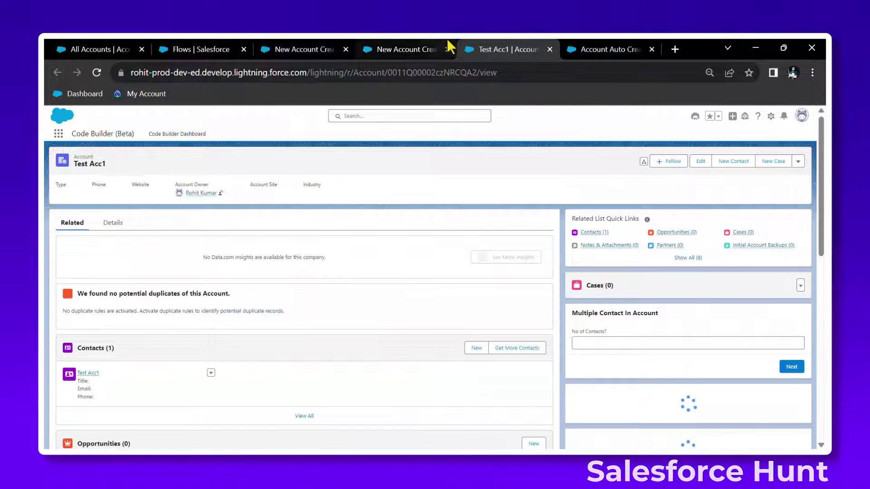
Close the Account record and debug run pages, and reopen the Success display text in Screen1 for editing
{"action": "key", "text": "ctrl+w"}
{"action": "key", "text": "ctrl+w"}
{"action": "left_click", "coordinate": [310, 50]}
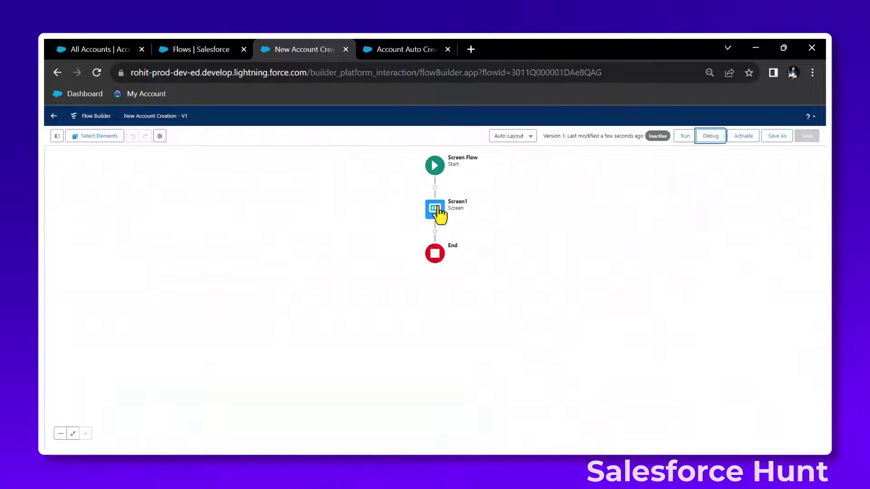
{"action": "double_click", "coordinate": [434, 214]}
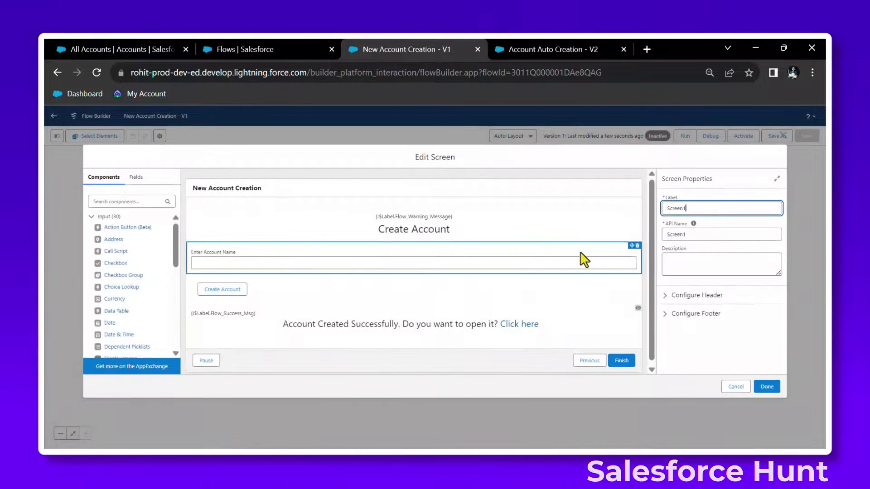
{"action": "left_click", "coordinate": [307, 323]}
{"action": "scroll", "coordinate": [696, 270], "scroll_direction": "down", "scroll_amount": 3}
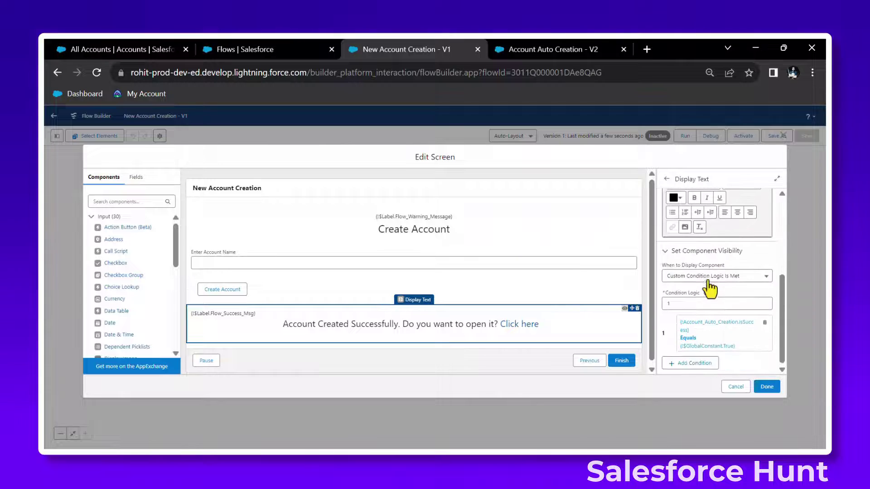
{"action": "scroll", "coordinate": [708, 281], "scroll_direction": "up", "scroll_amount": 2}
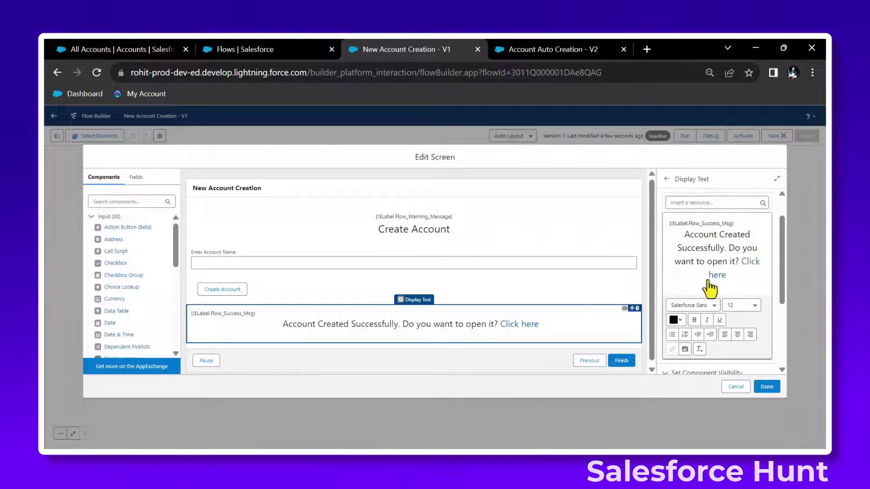
Insert the accOutput resource from Account_Auto_Creation's results on a new line below the Flow_Success_Msg label reference
{"action": "left_click", "coordinate": [739, 225]}
{"action": "key", "text": "Return"}
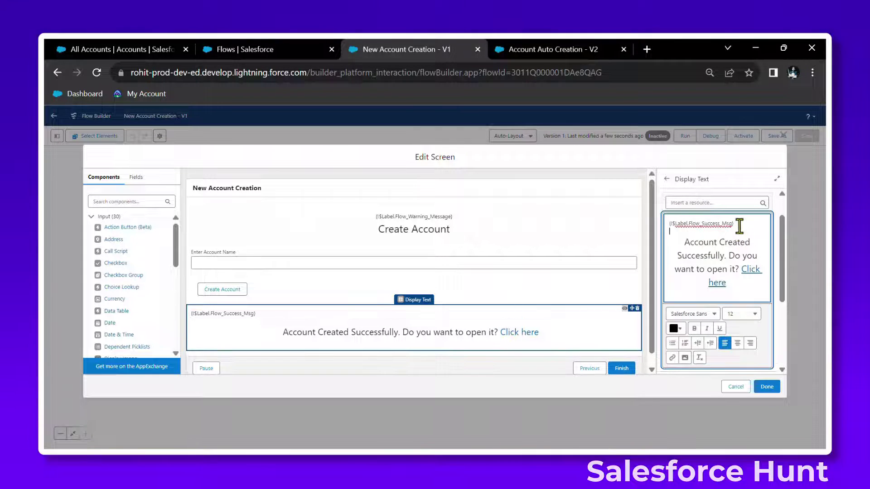
{"action": "left_click", "coordinate": [695, 203]}
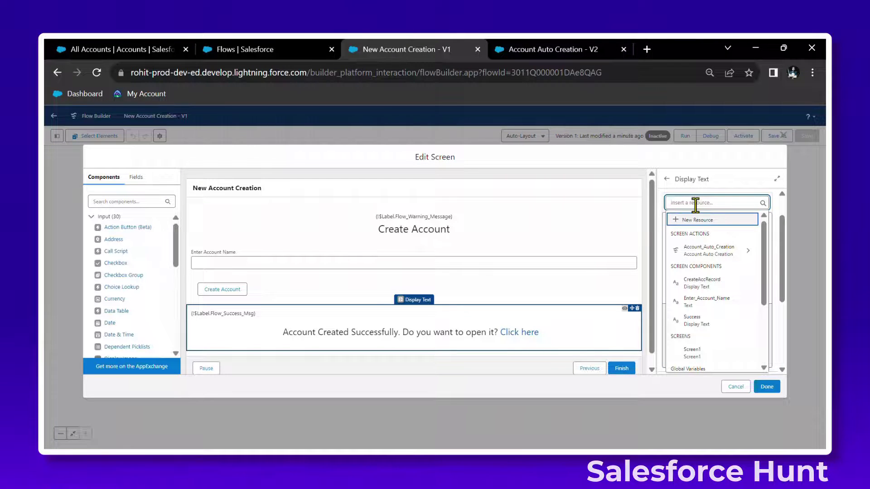
{"action": "left_click", "coordinate": [710, 253]}
{"action": "left_click", "coordinate": [712, 241]}
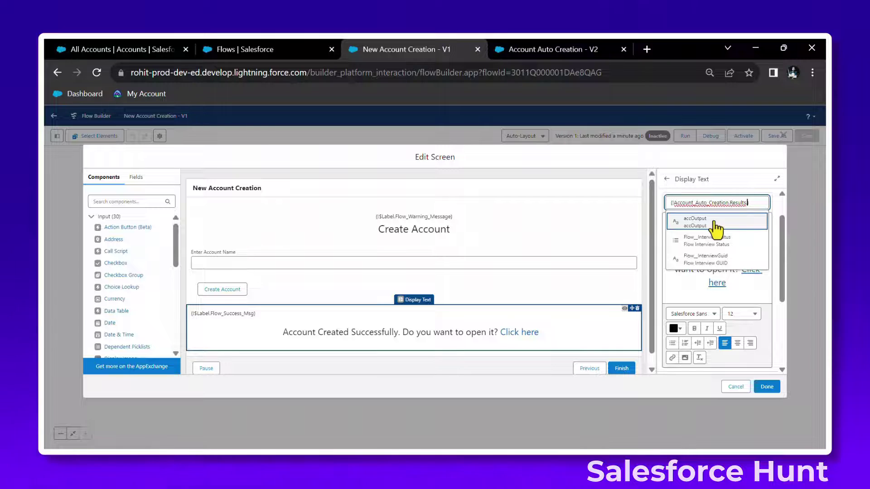
{"action": "left_click", "coordinate": [717, 222]}
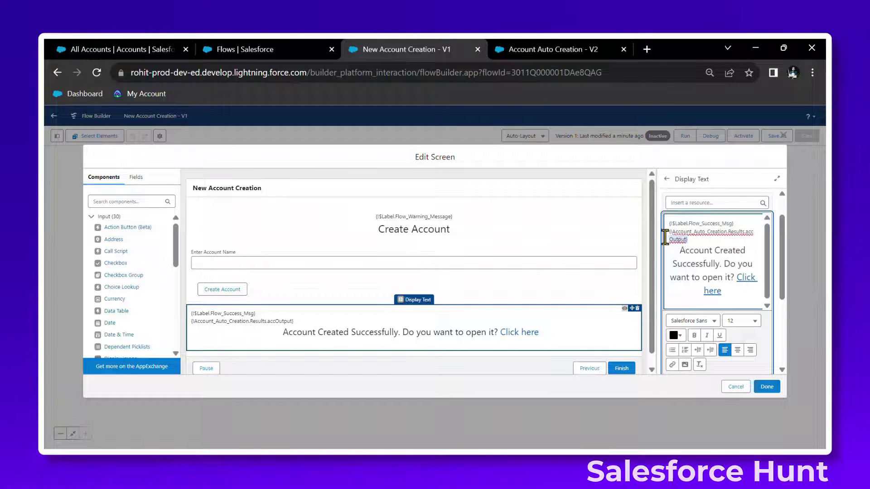
Copy the {!Account_Auto_Creation.Results.accOutput} reference and remove it with its extra line from the message
{"action": "left_click_drag", "start_coordinate": [688, 240], "coordinate": [663, 234]}
{"action": "key", "text": "ctrl+c"}
{"action": "key", "text": "BackSpace"}
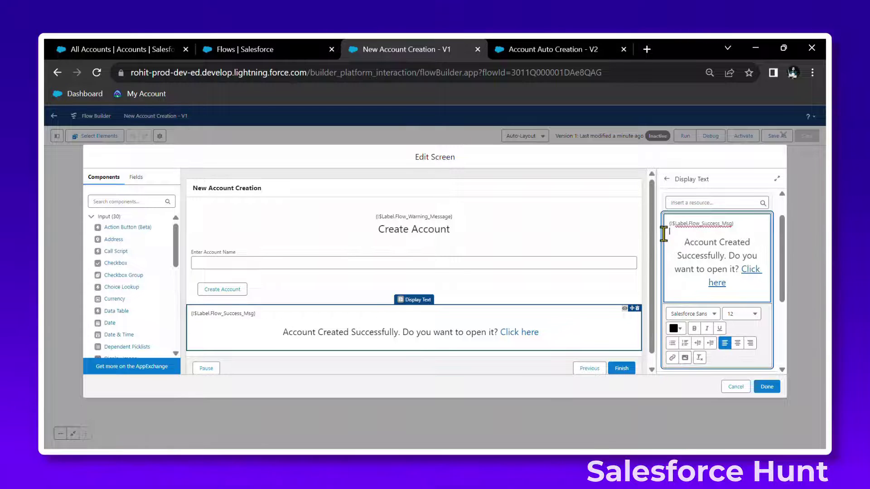
{"action": "key", "text": "BackSpace"}
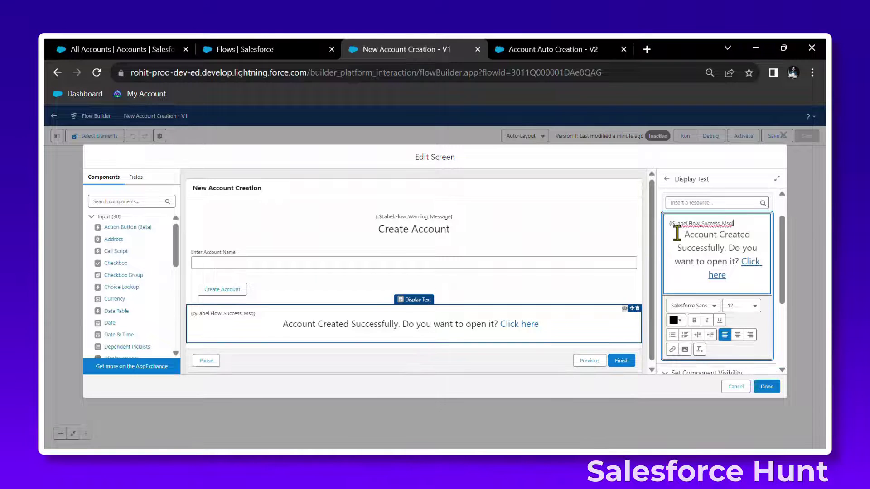
Replace the hard-coded record ID in the Click here link's URL with {!Account_Auto_Creation.Results.accOutput}, keeping /view at the end, and save the link
{"action": "left_click", "coordinate": [718, 275]}
{"action": "left_click", "coordinate": [719, 277]}
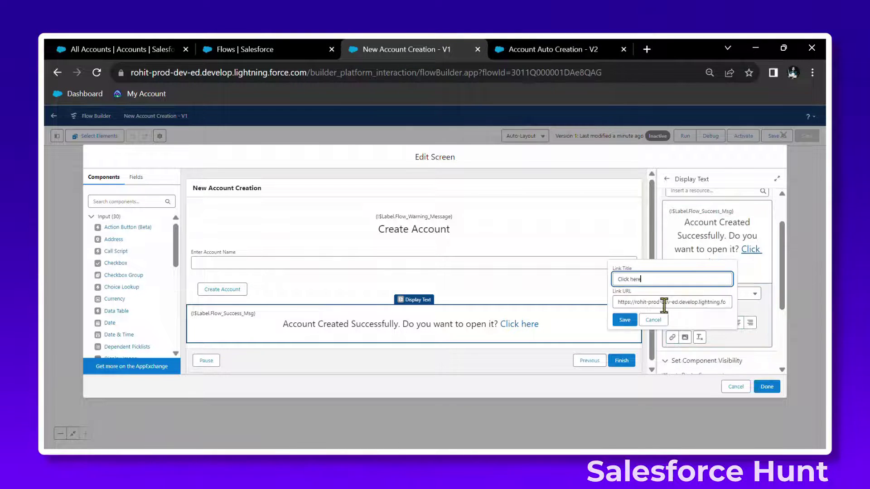
{"action": "left_click_drag", "start_coordinate": [671, 299], "coordinate": [745, 301]}
{"action": "double_click", "coordinate": [689, 303]}
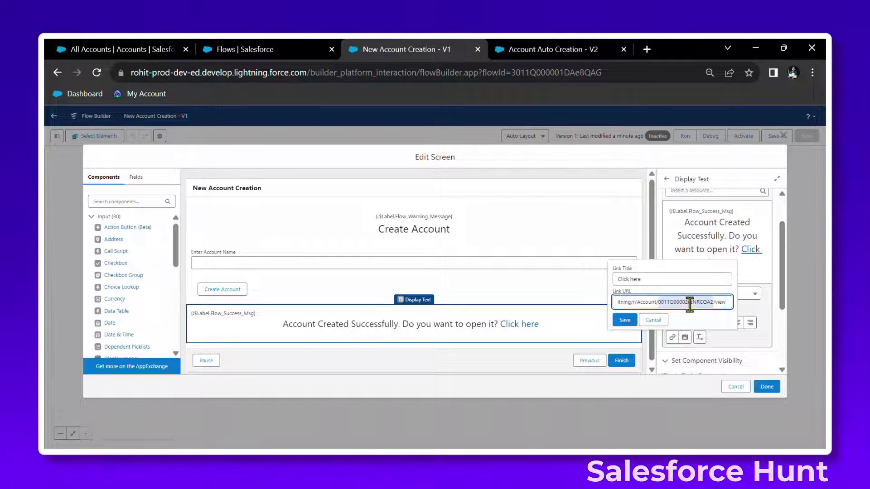
{"action": "key", "text": "BackSpace"}
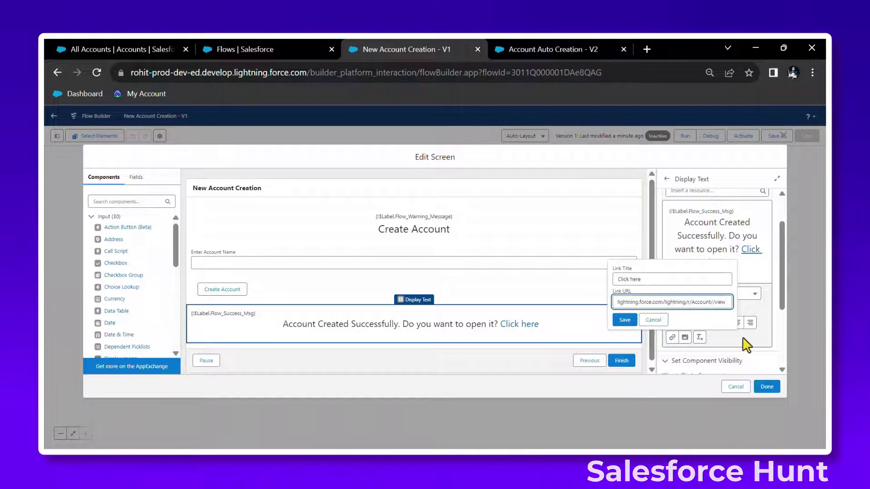
{"action": "key", "text": "ctrl+v"}
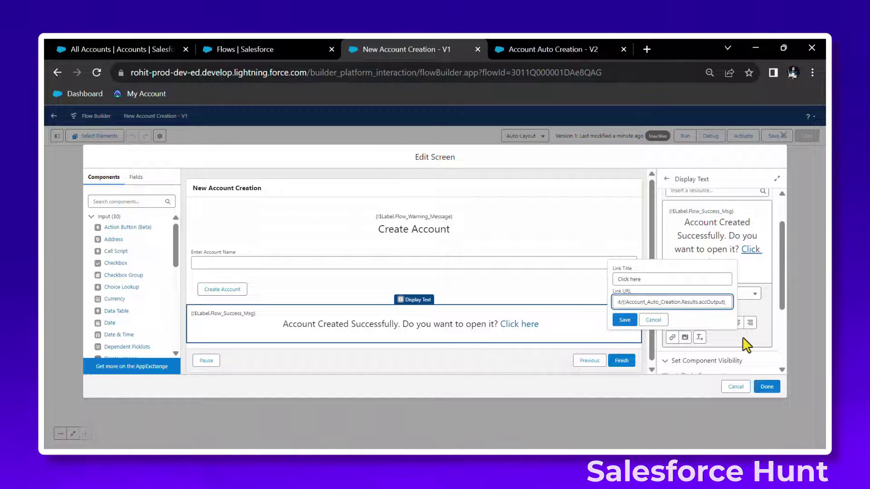
{"action": "left_click_drag", "start_coordinate": [693, 302], "coordinate": [713, 303]}
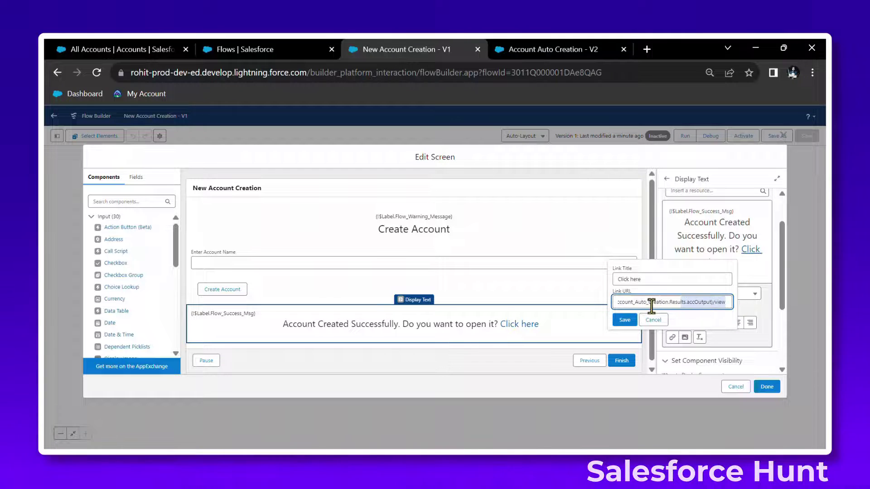
{"action": "left_click", "coordinate": [625, 320]}
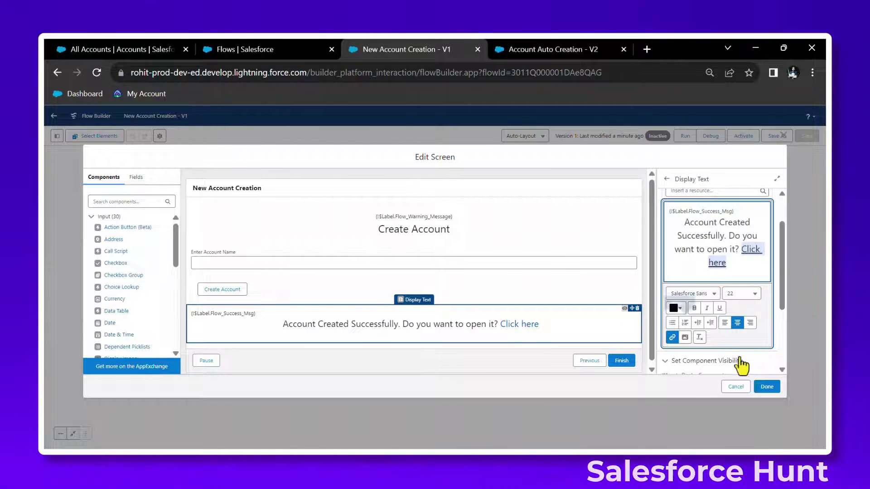
Save the flow with the edited screen and start a debug run of it
{"action": "left_click", "coordinate": [767, 388]}
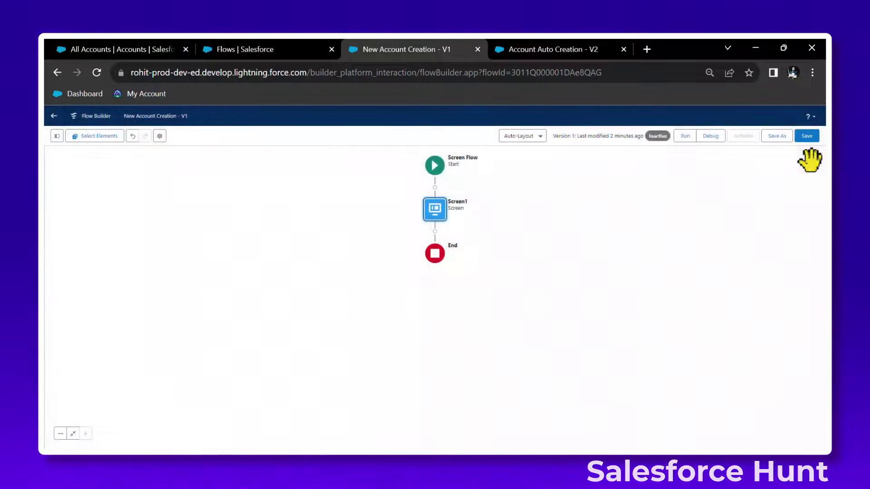
{"action": "left_click", "coordinate": [806, 137]}
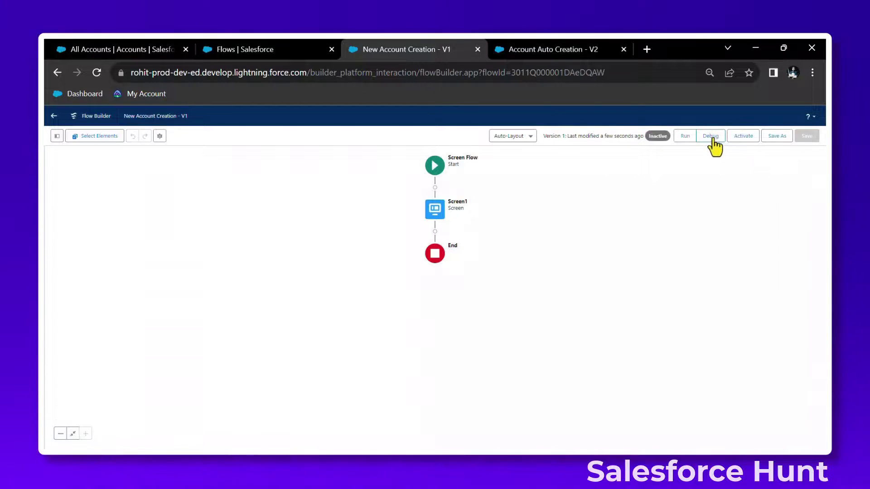
{"action": "left_click", "coordinate": [710, 136]}
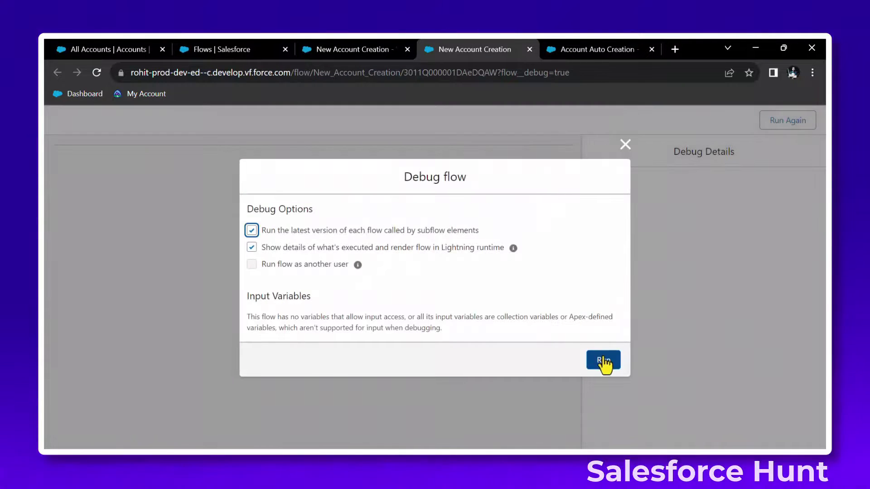
{"action": "left_click", "coordinate": [604, 361]}
Create an account named New Account4 from the running flow screen
{"action": "left_click", "coordinate": [121, 244]}
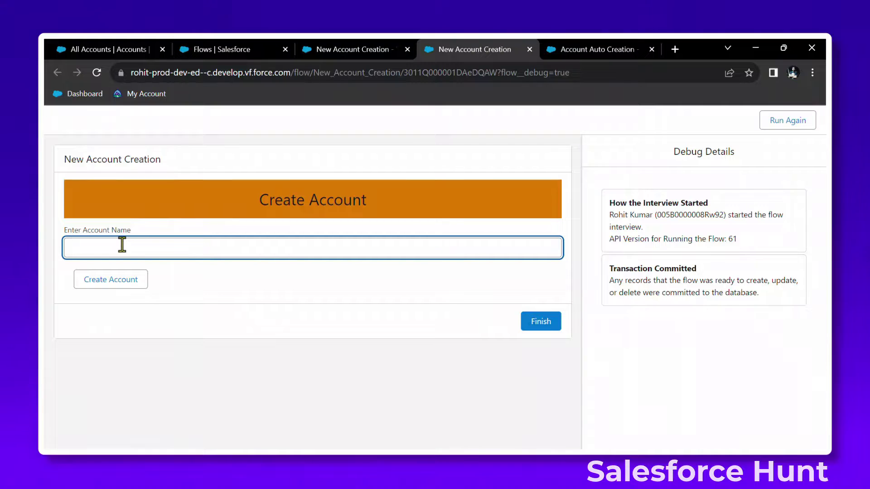
{"action": "type", "text": "New Acco"}
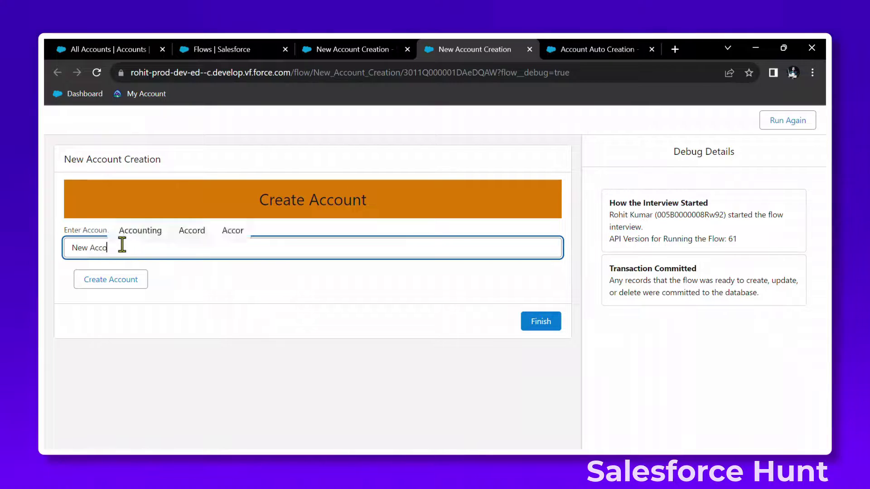
{"action": "type", "text": "unt4"}
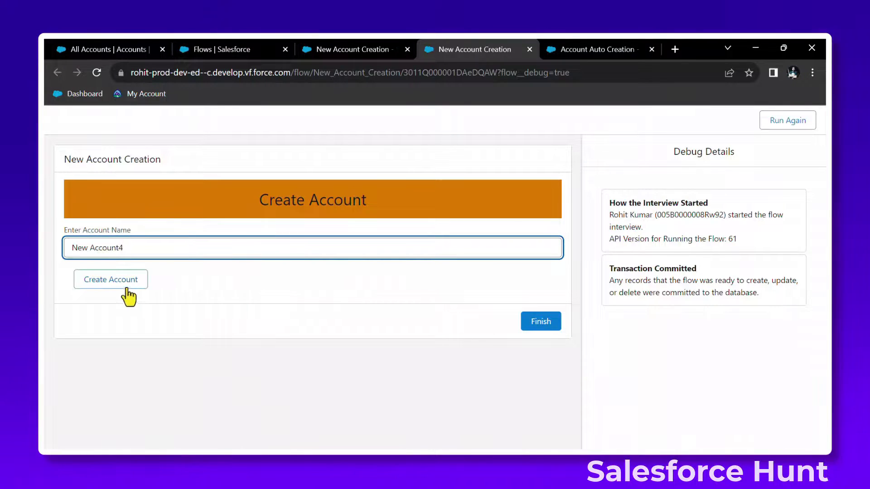
{"action": "left_click", "coordinate": [97, 281]}
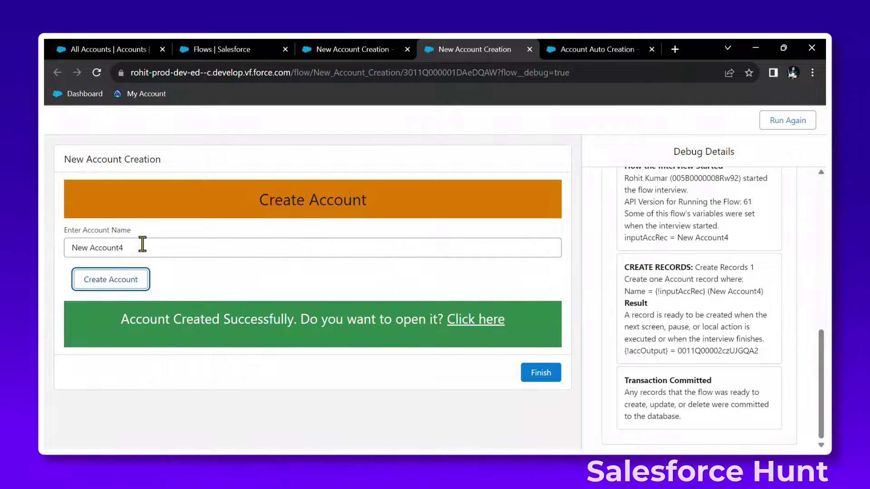
Follow the Click here link to compare the opened Account record with the entered name, and return to the debug run page
{"action": "left_click_drag", "start_coordinate": [136, 248], "coordinate": [70, 249]}
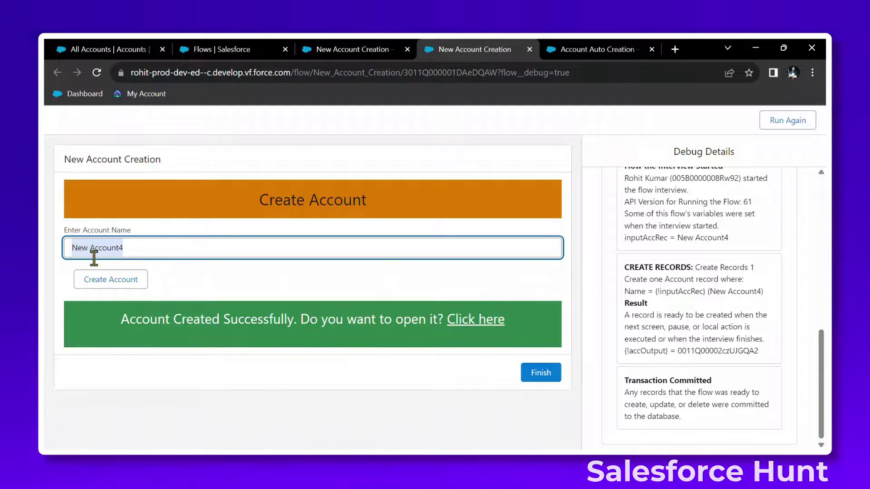
{"action": "left_click", "coordinate": [468, 320]}
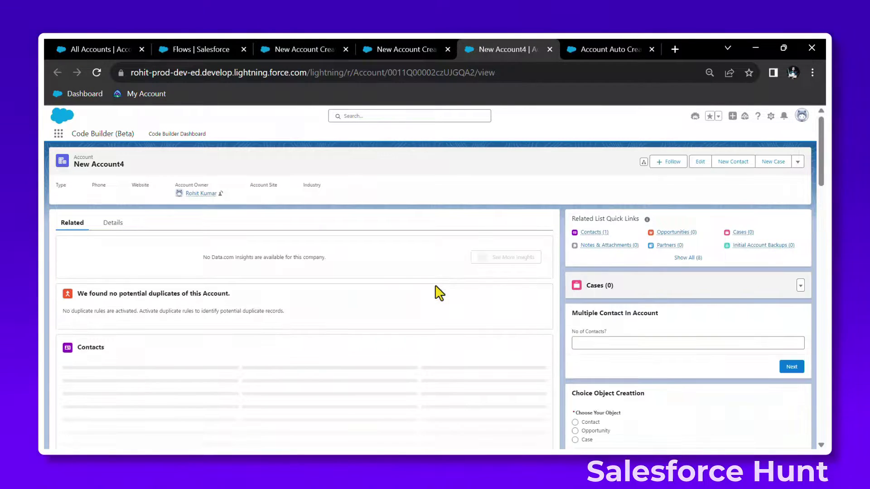
{"action": "left_click", "coordinate": [399, 49]}
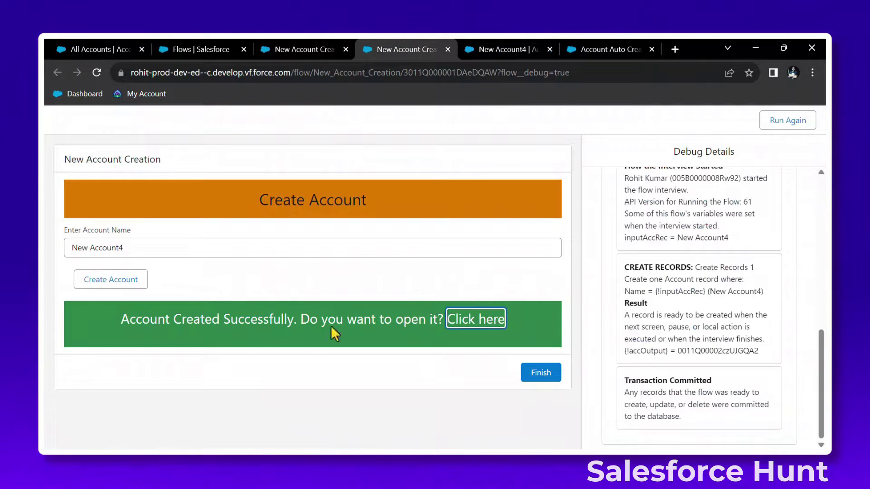
{"action": "left_click", "coordinate": [410, 276]}
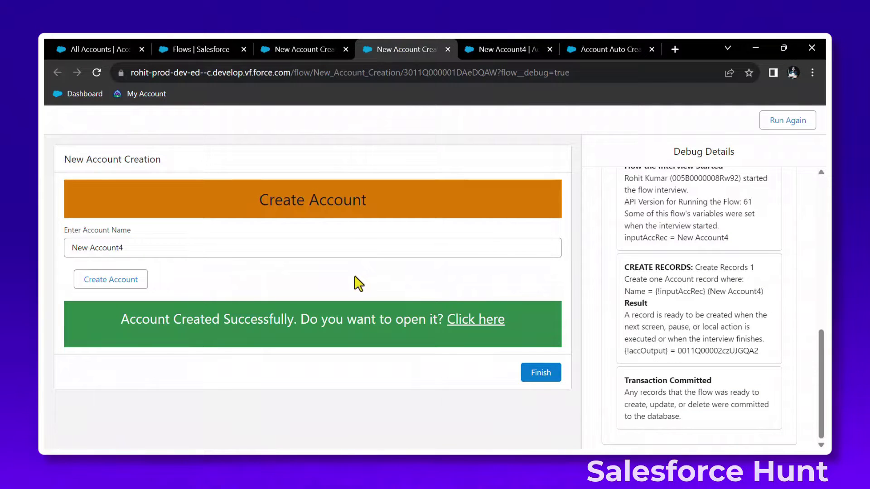